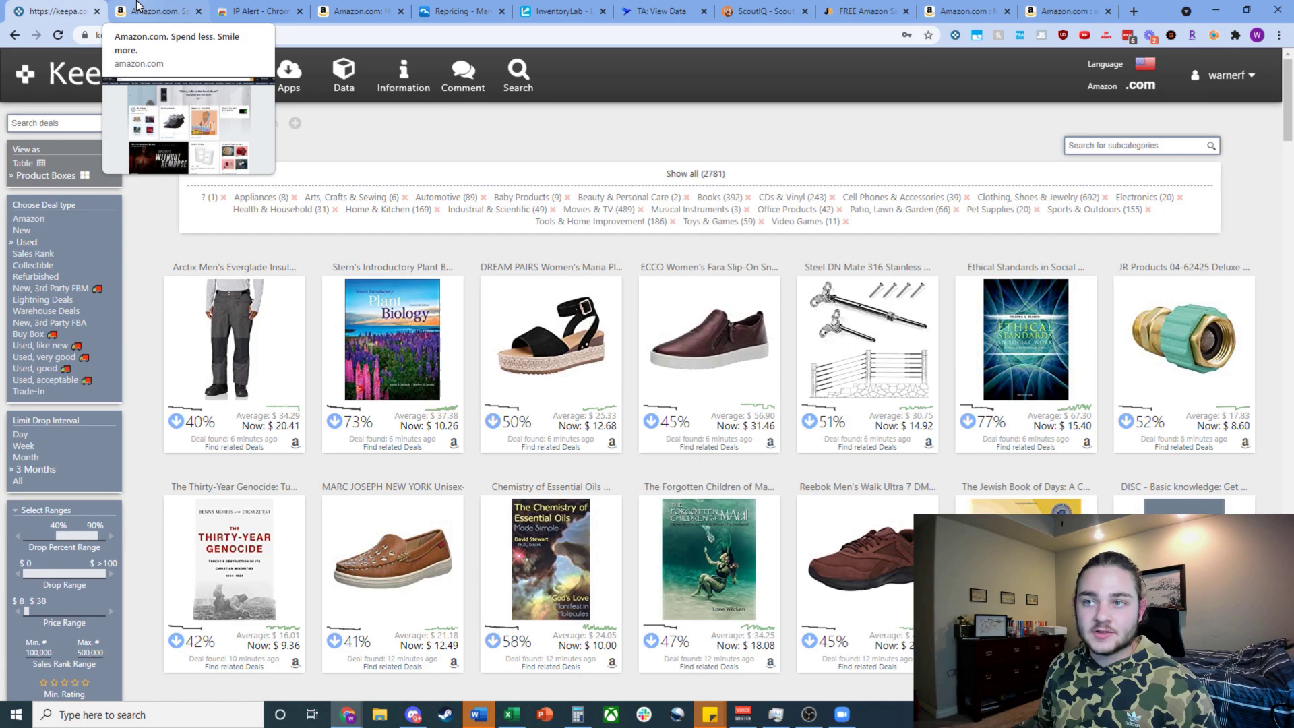
Step: Review the Keepa price-history chart for Stern's Introductory Plant Biology, then return to Amazon
left_click(138, 8)
left_click(331, 61)
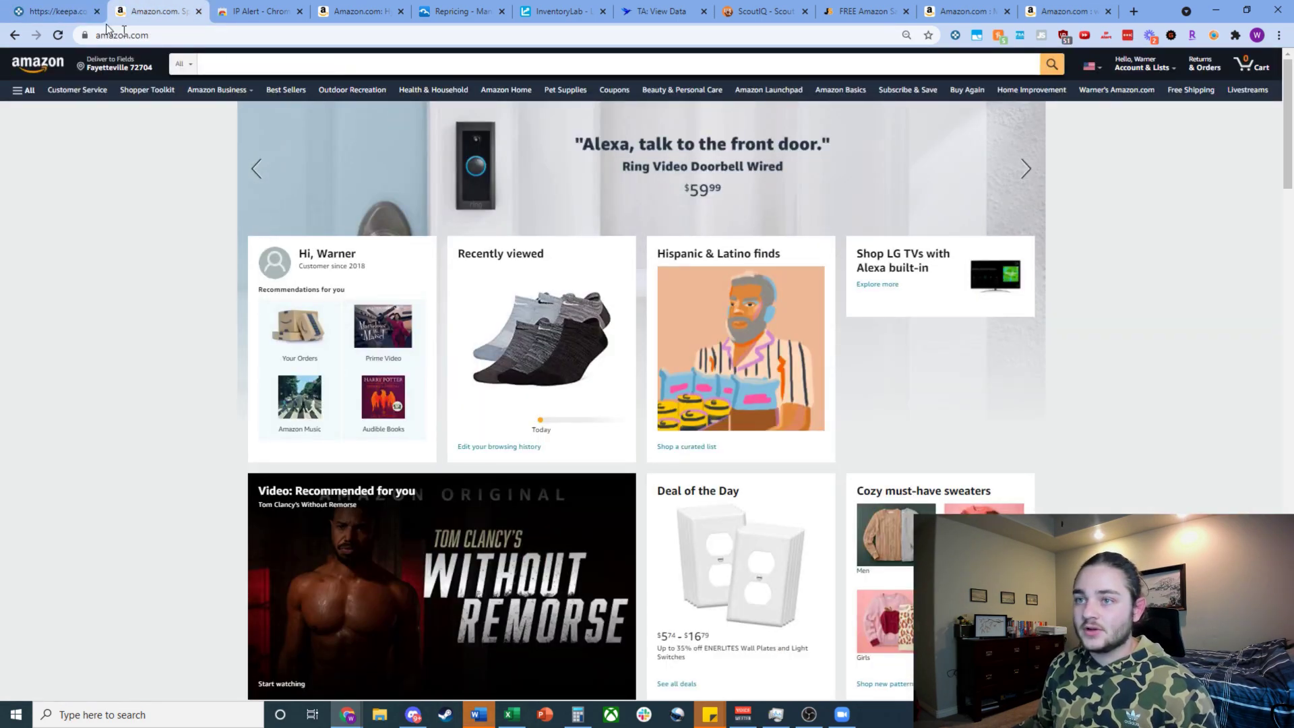
left_click(68, 10)
left_click(401, 337)
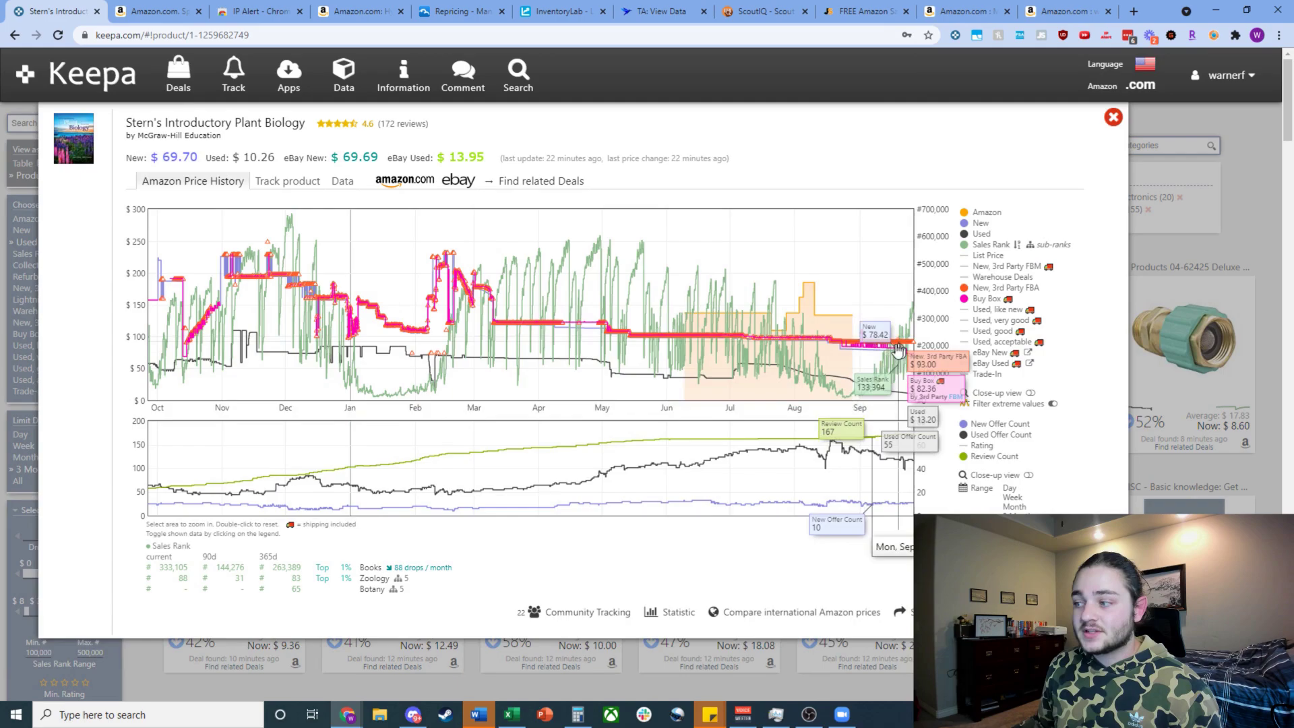
left_click(150, 8)
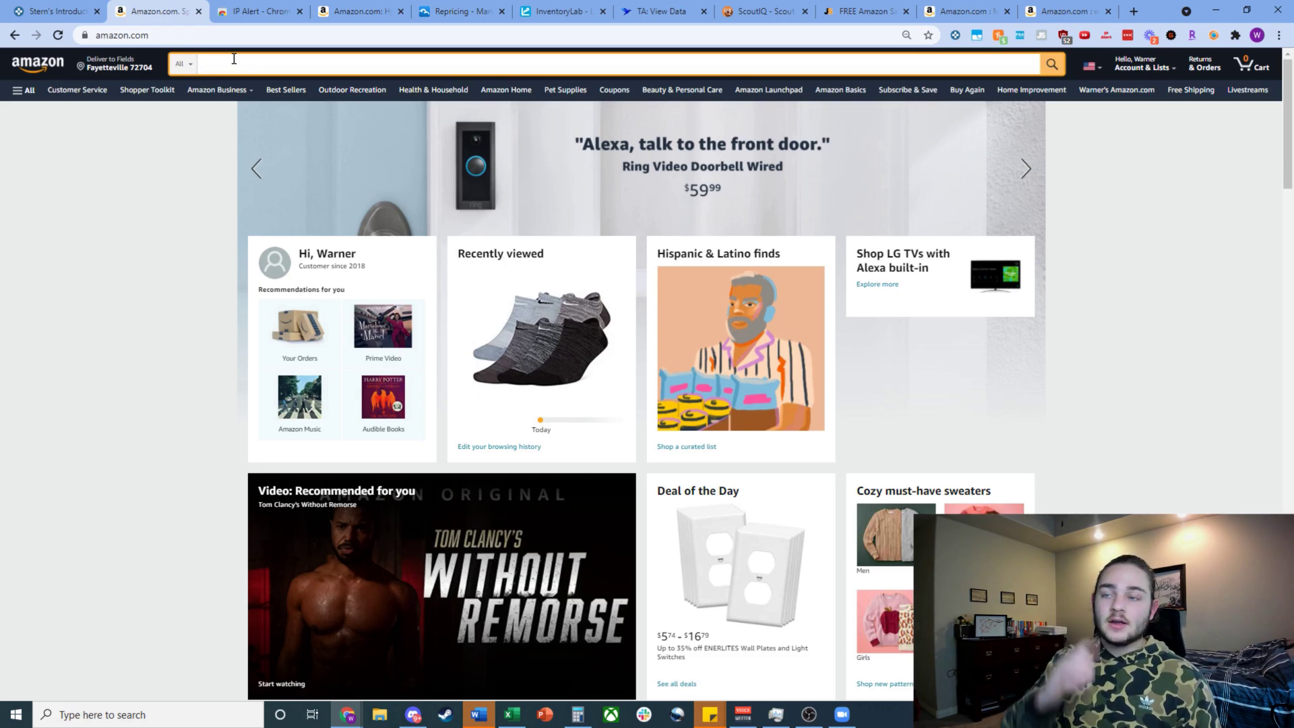
Step: Search Amazon for 'great value' and open the 10-pack Great Value Energy Drink Enhancer, viewing its Keepa chart
type("t ")
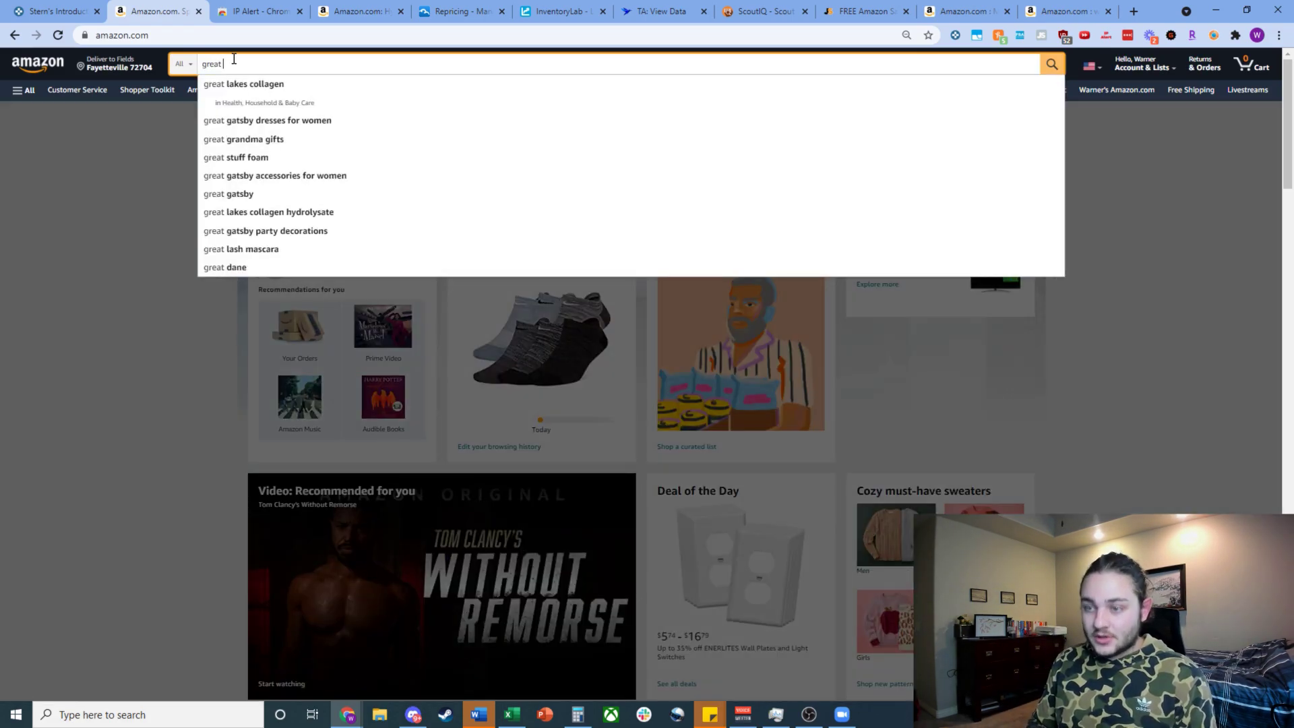
type("value")
key("Return")
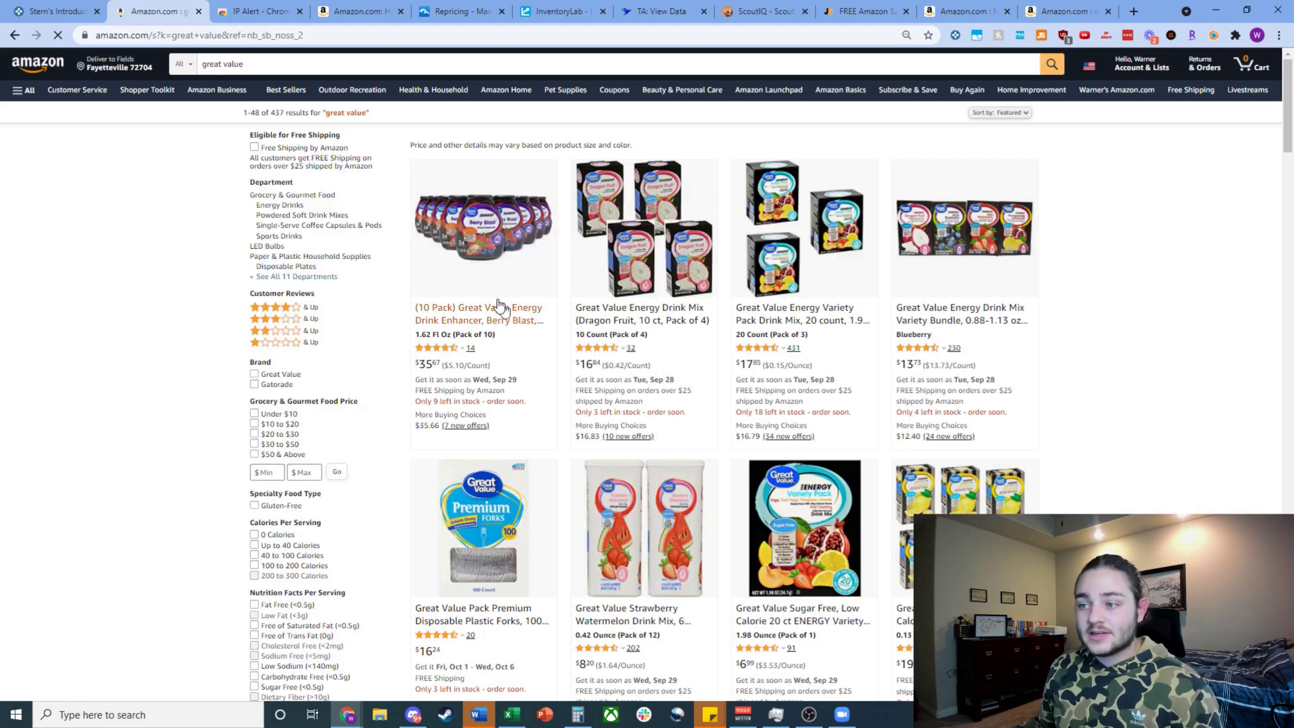
left_click(499, 306)
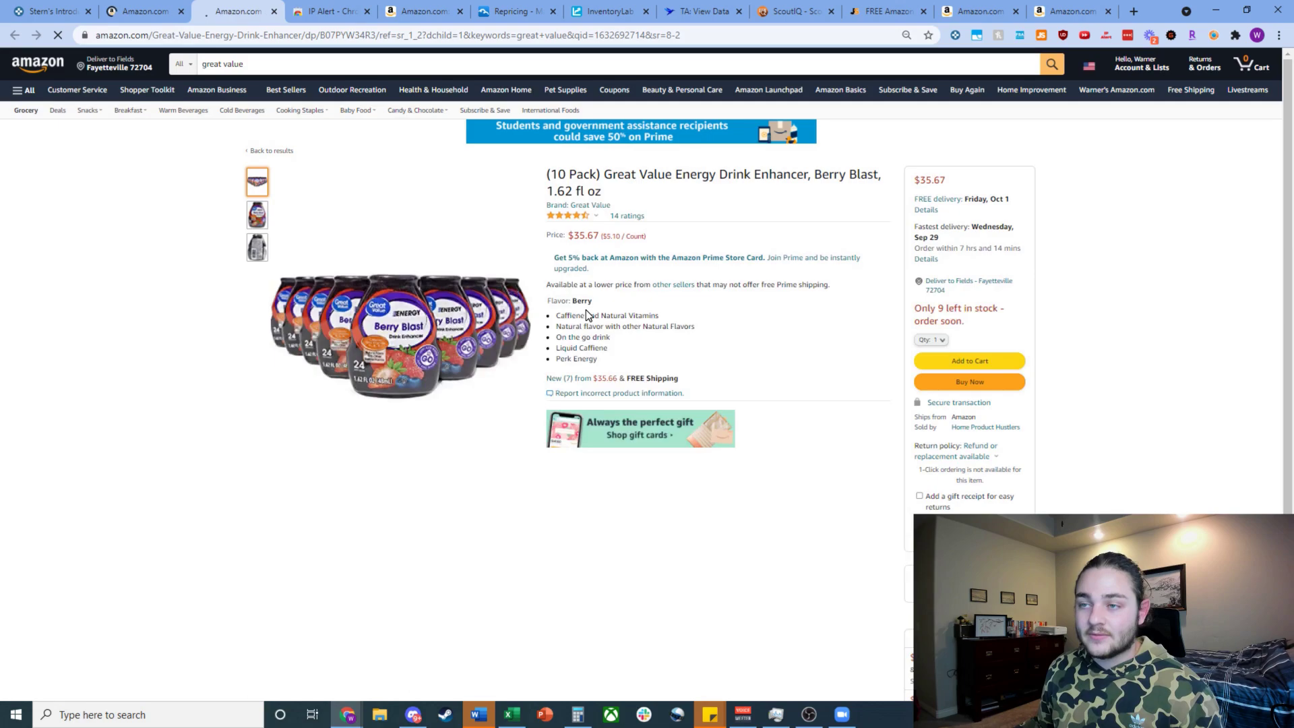
scroll(795, 463, "down", 1)
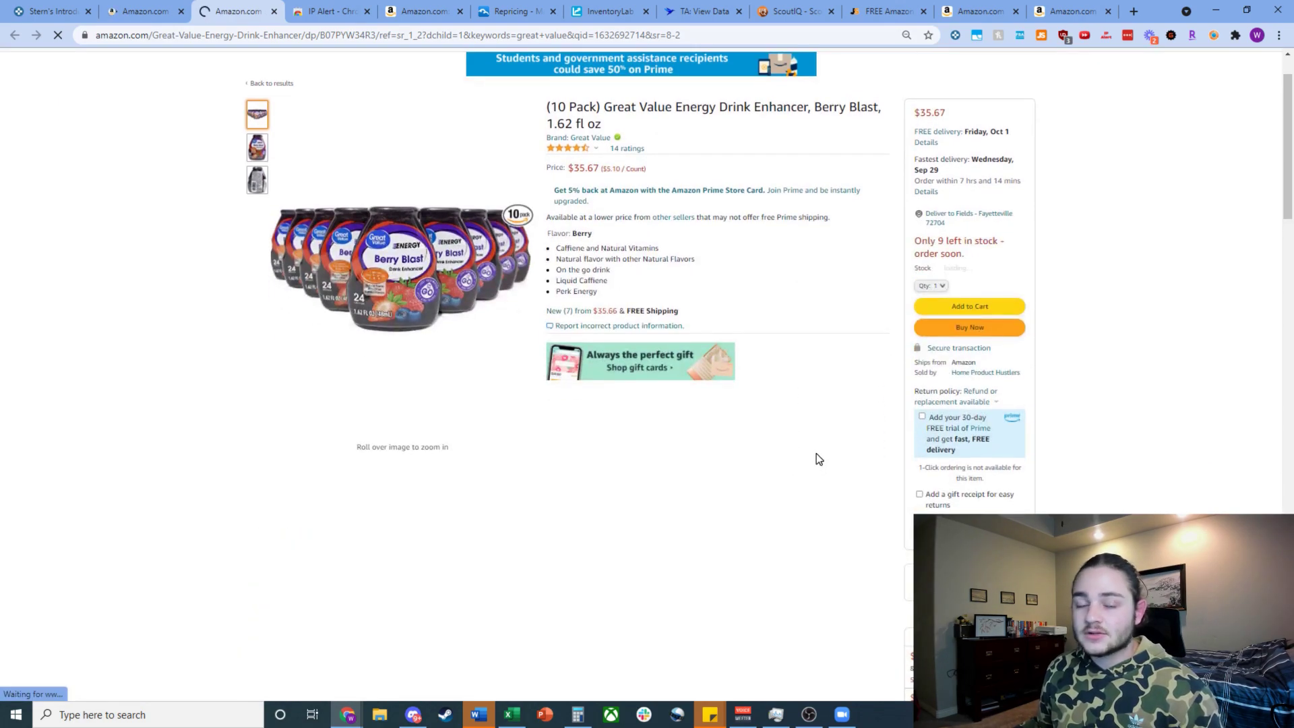
scroll(944, 357, "down", 2)
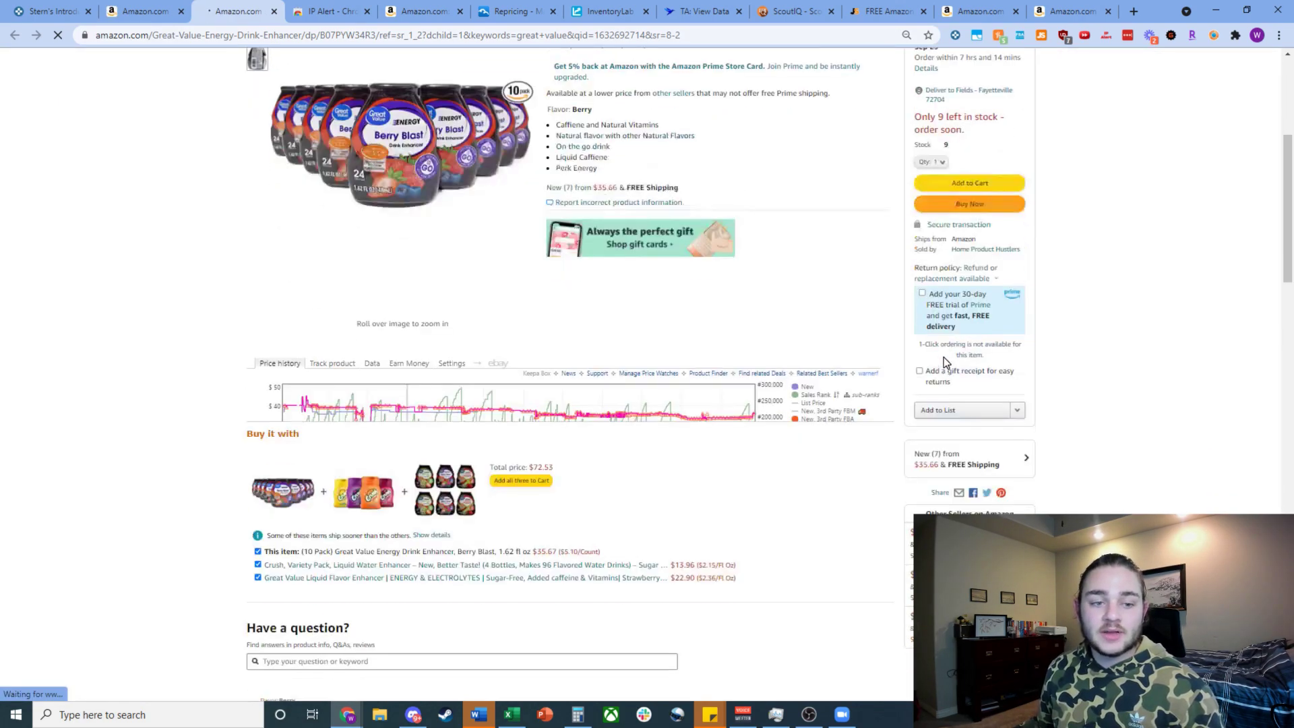
scroll(944, 357, "down", 5)
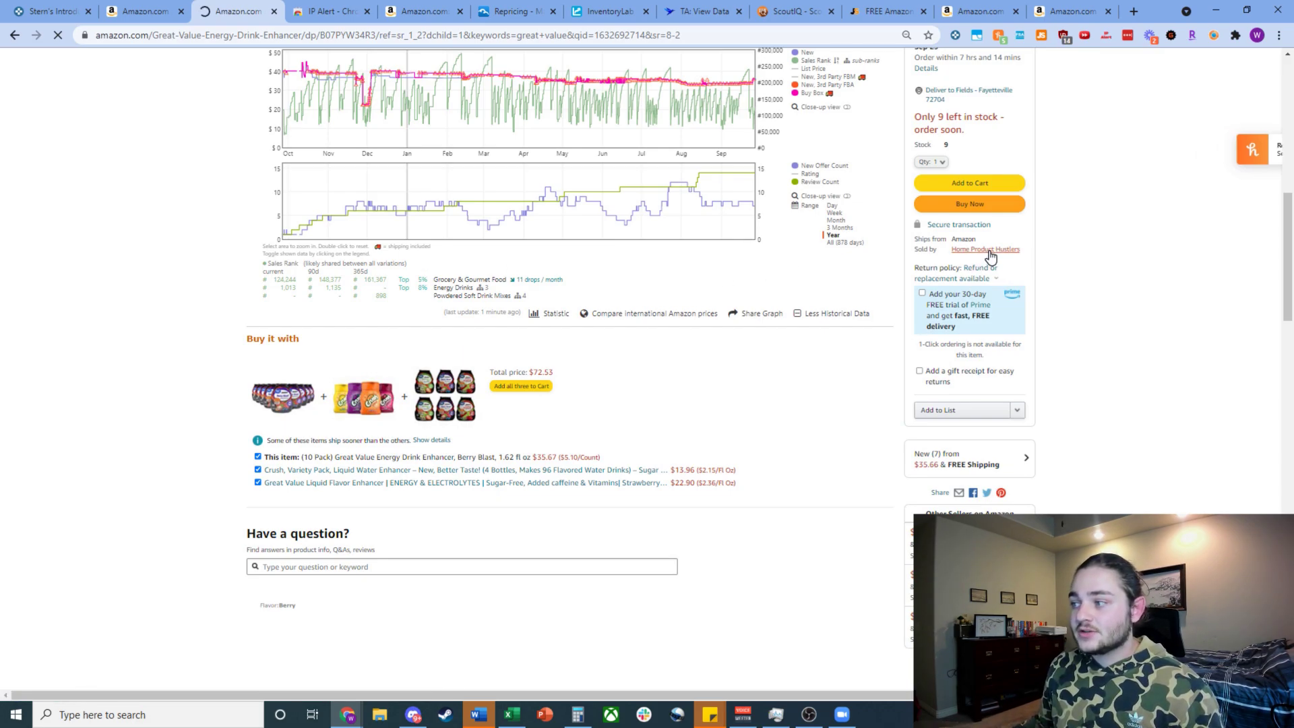
scroll(809, 333, "up", 3)
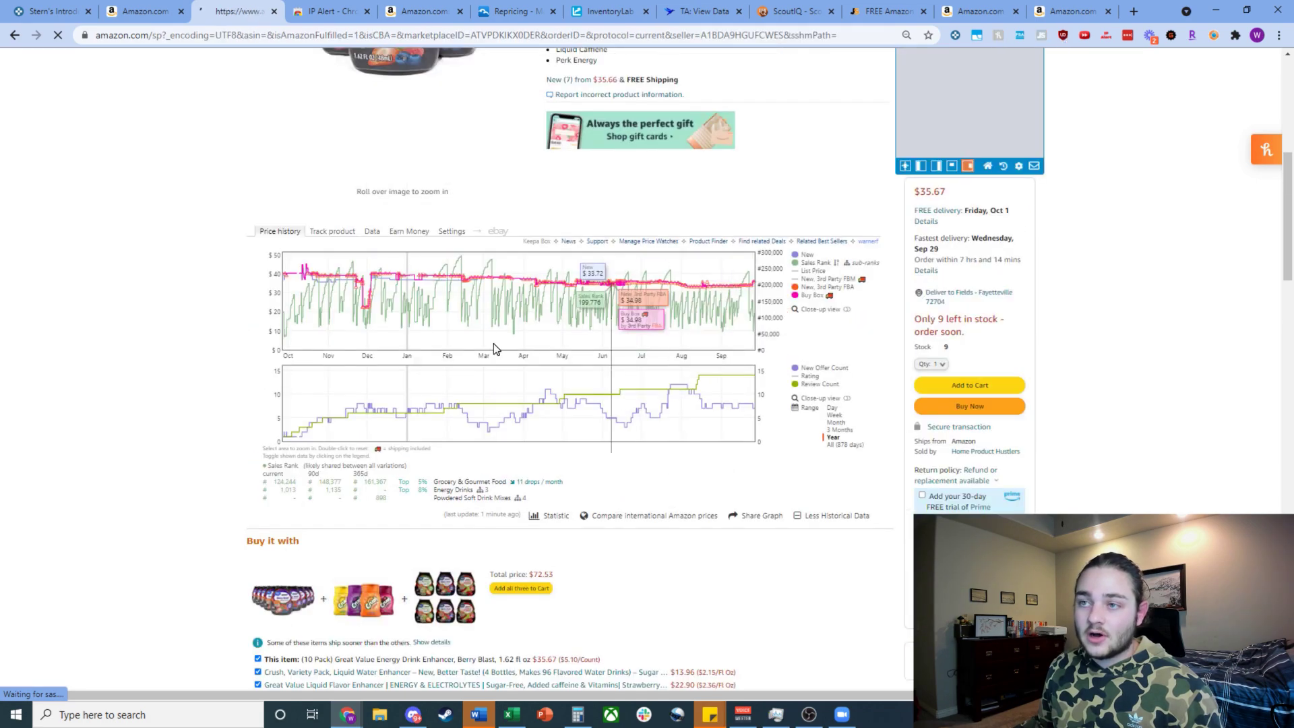
Step: Browse all listings on the Home Product Hustlers storefront
left_click(98, 136)
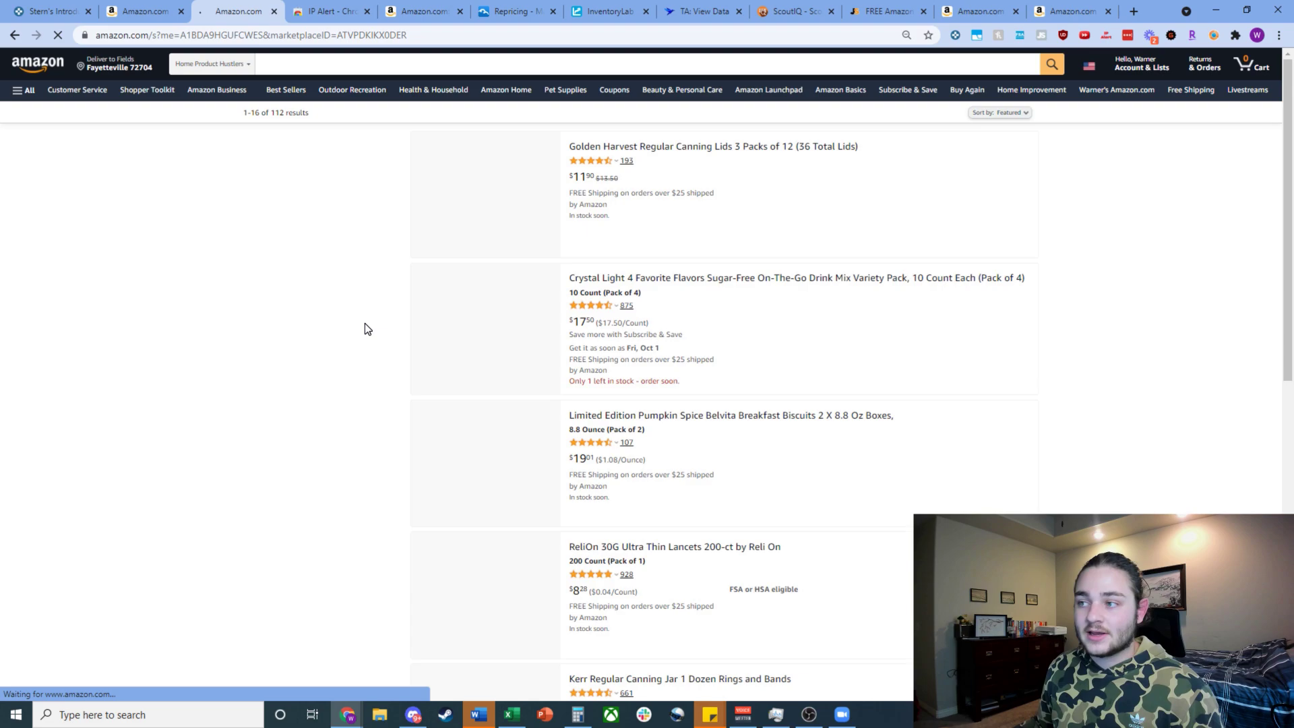
scroll(613, 318, "down", 2)
scroll(663, 361, "up", 2)
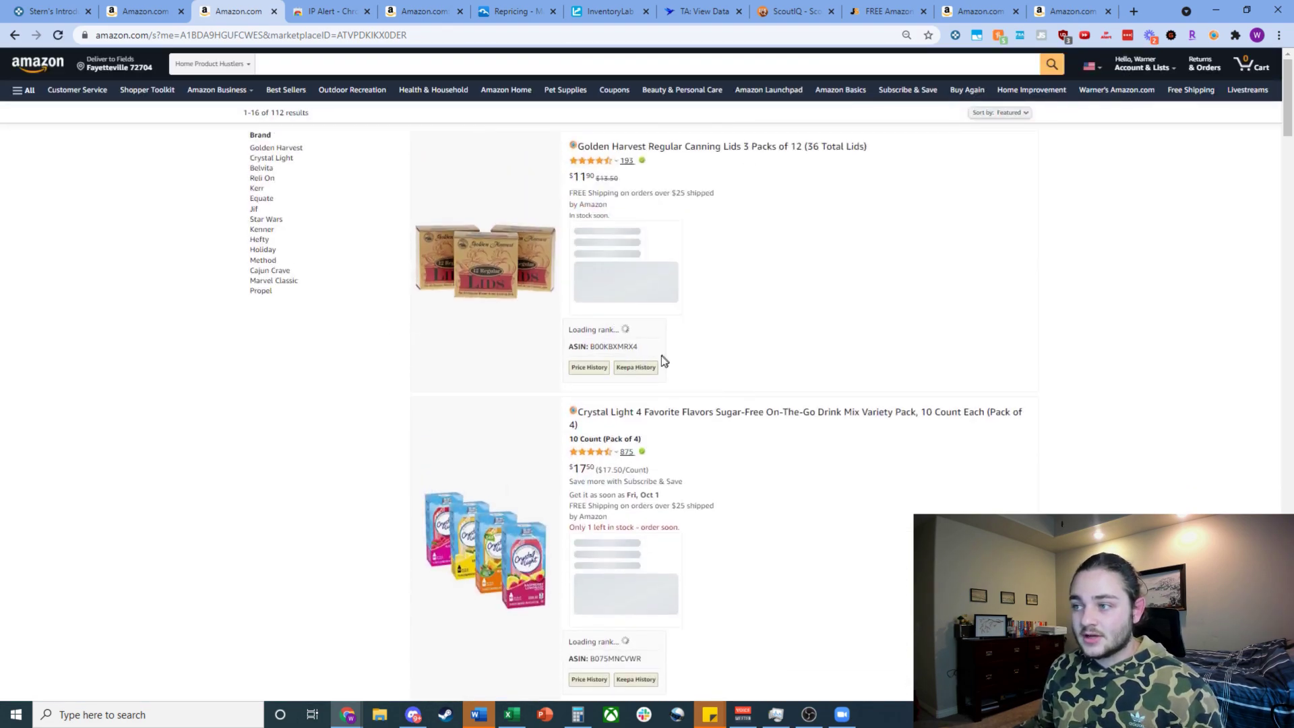
scroll(751, 317, "down", 4)
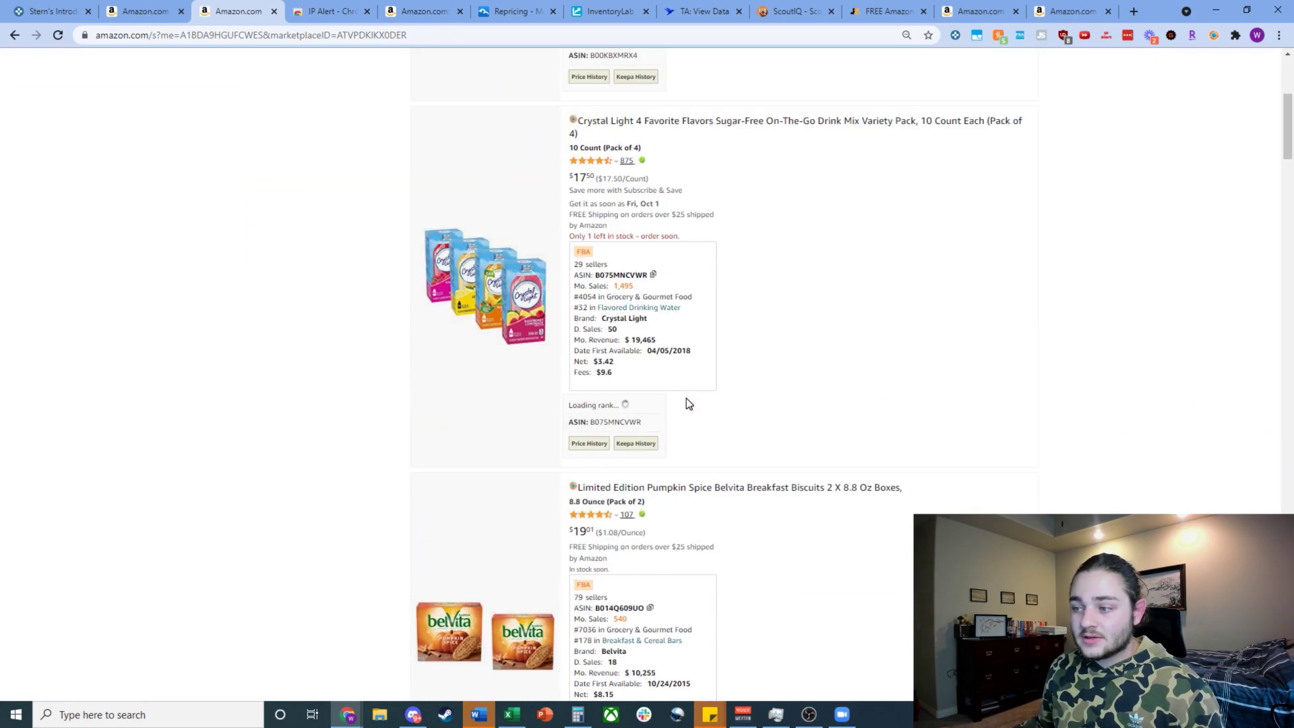
scroll(701, 401, "up", 5)
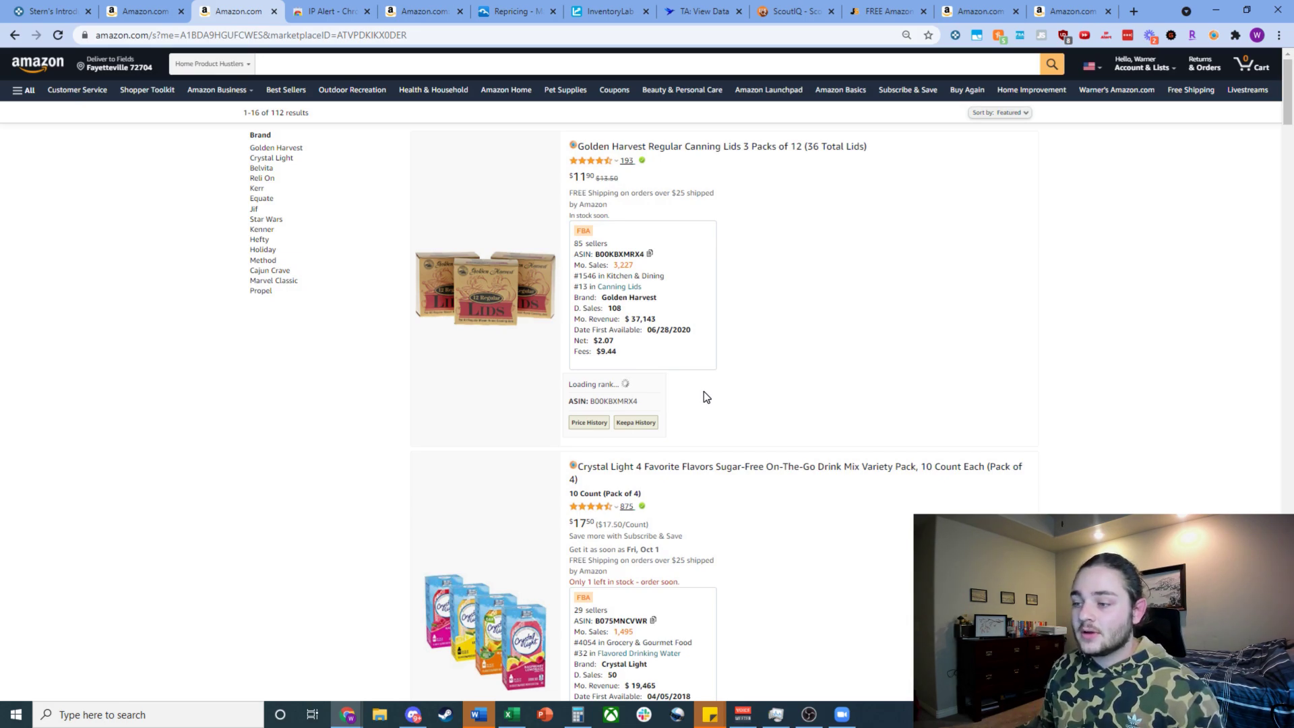
scroll(769, 432, "down", 1)
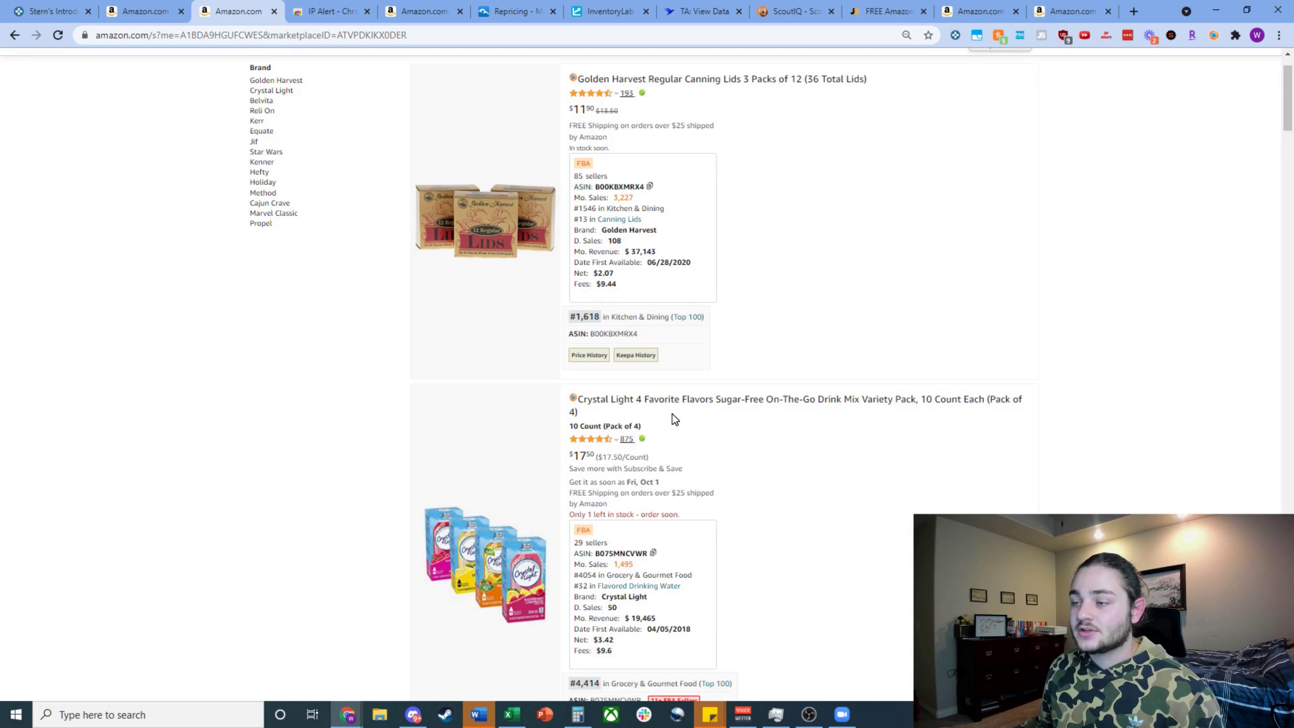
scroll(668, 398, "up", 1)
scroll(661, 401, "down", 6)
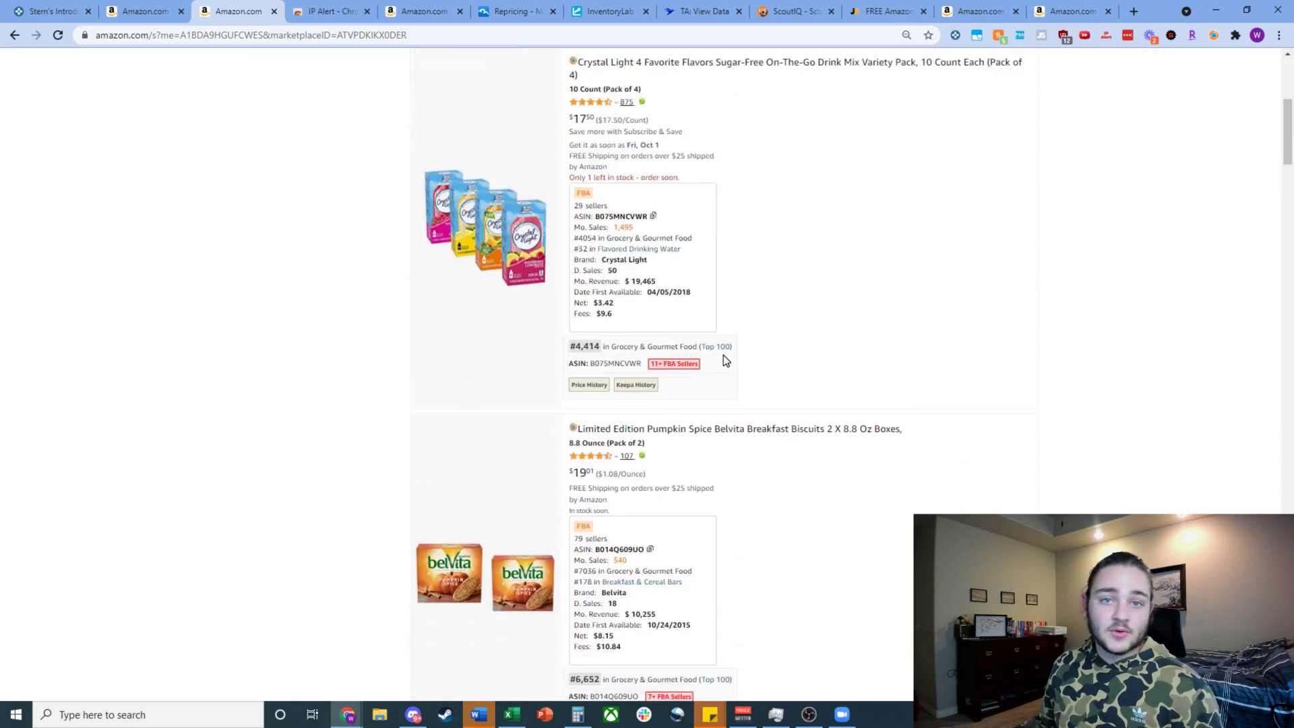
scroll(735, 411, "down", 4)
scroll(782, 445, "up", 5)
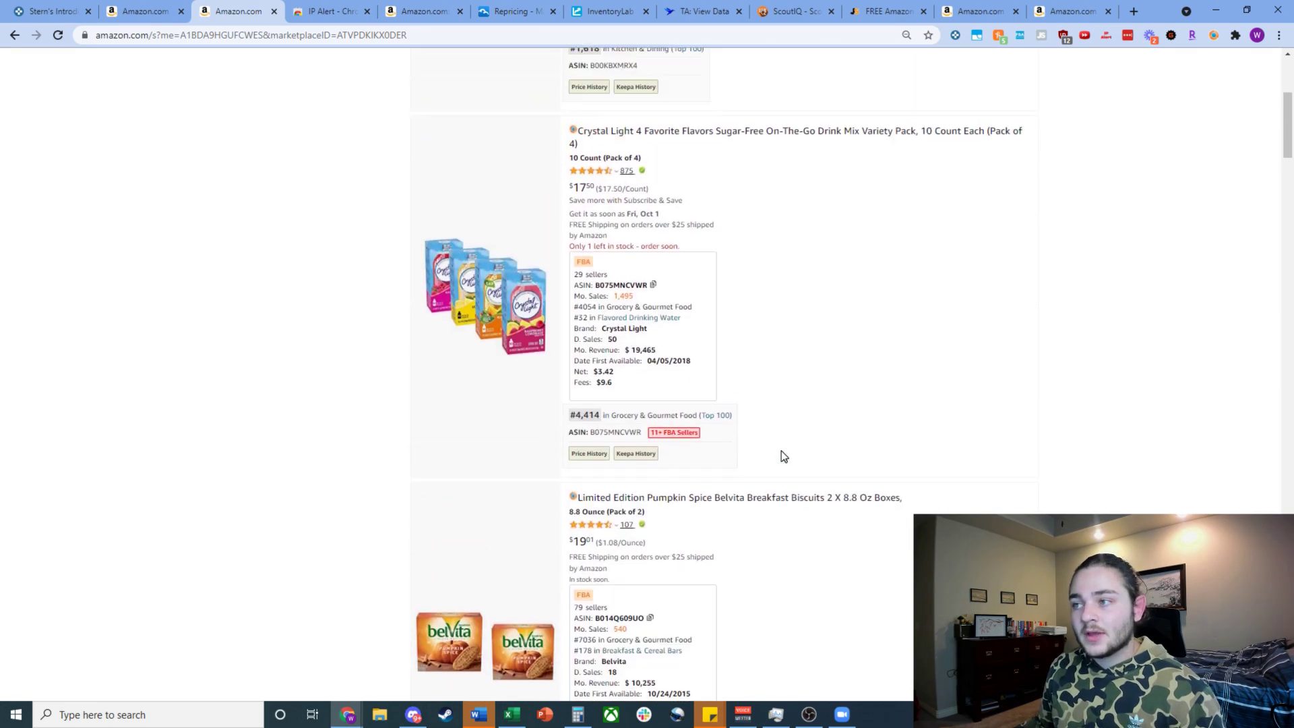
scroll(785, 456, "up", 1)
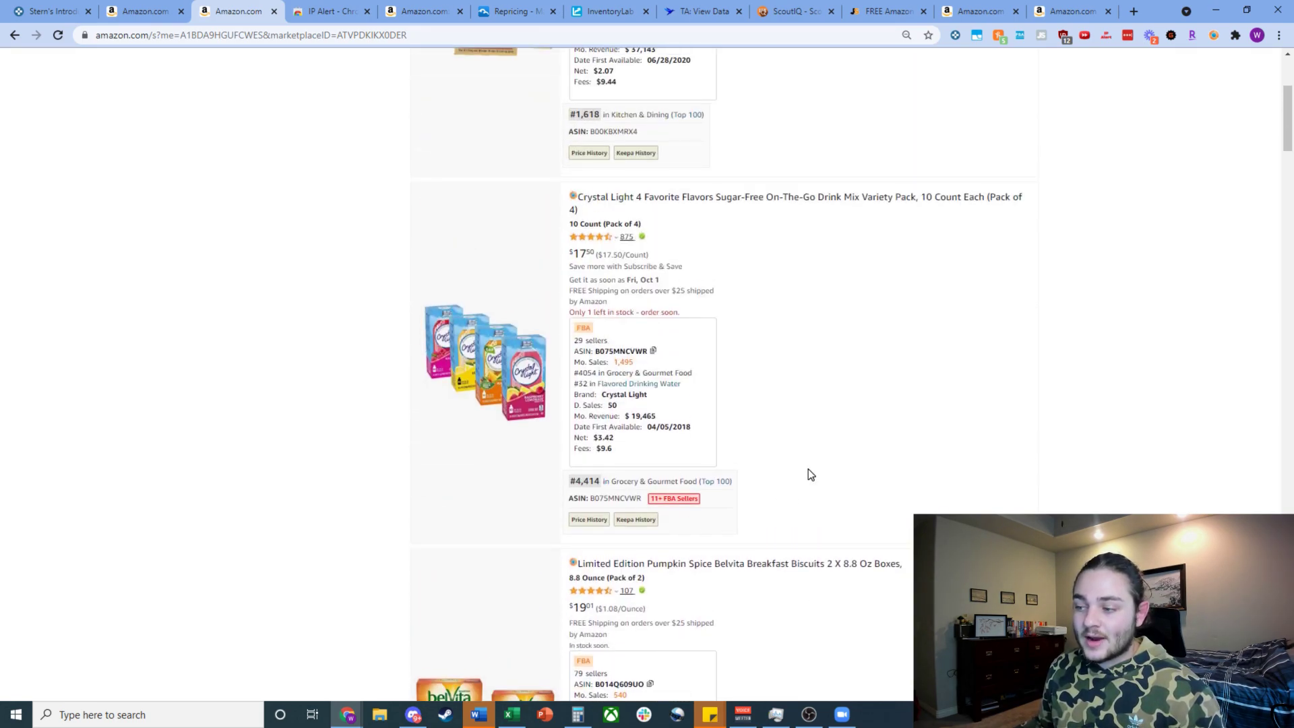
scroll(664, 509, "down", 5)
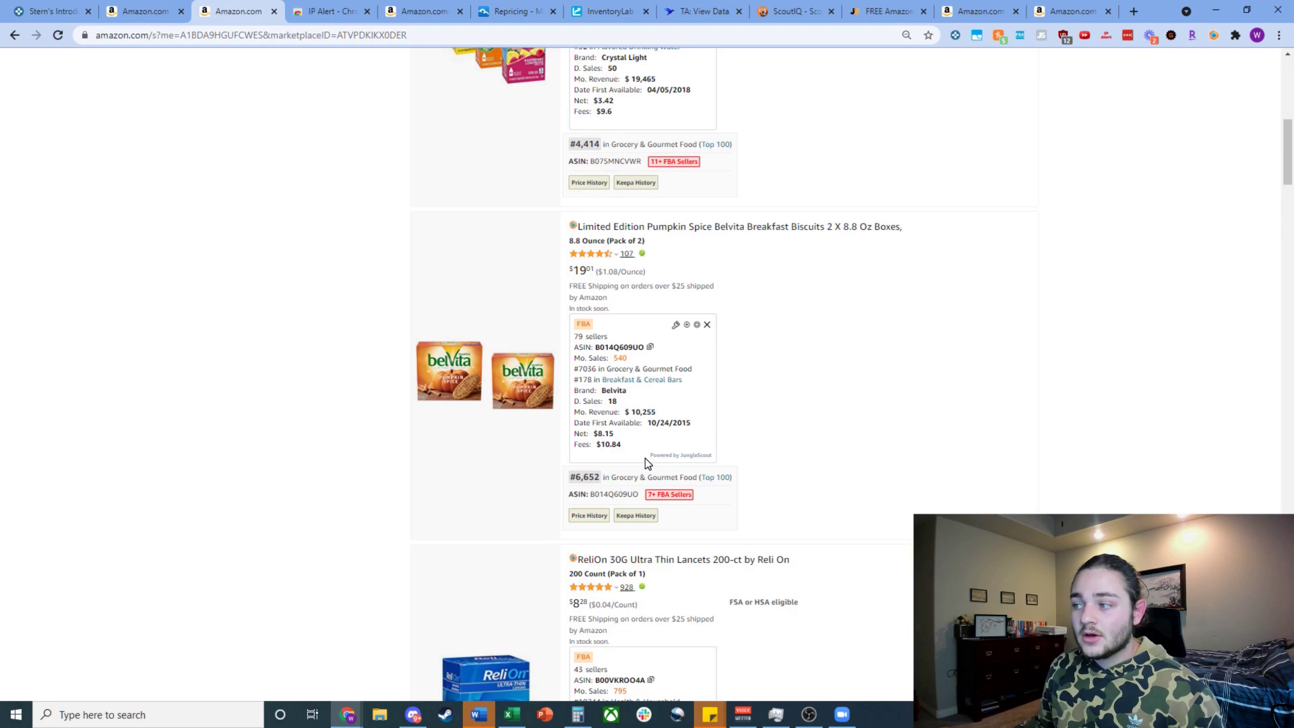
Step: Open the Limited Edition Pumpkin Spice Belvita Breakfast Biscuits page in a new tab and select its title
middle_click(532, 413)
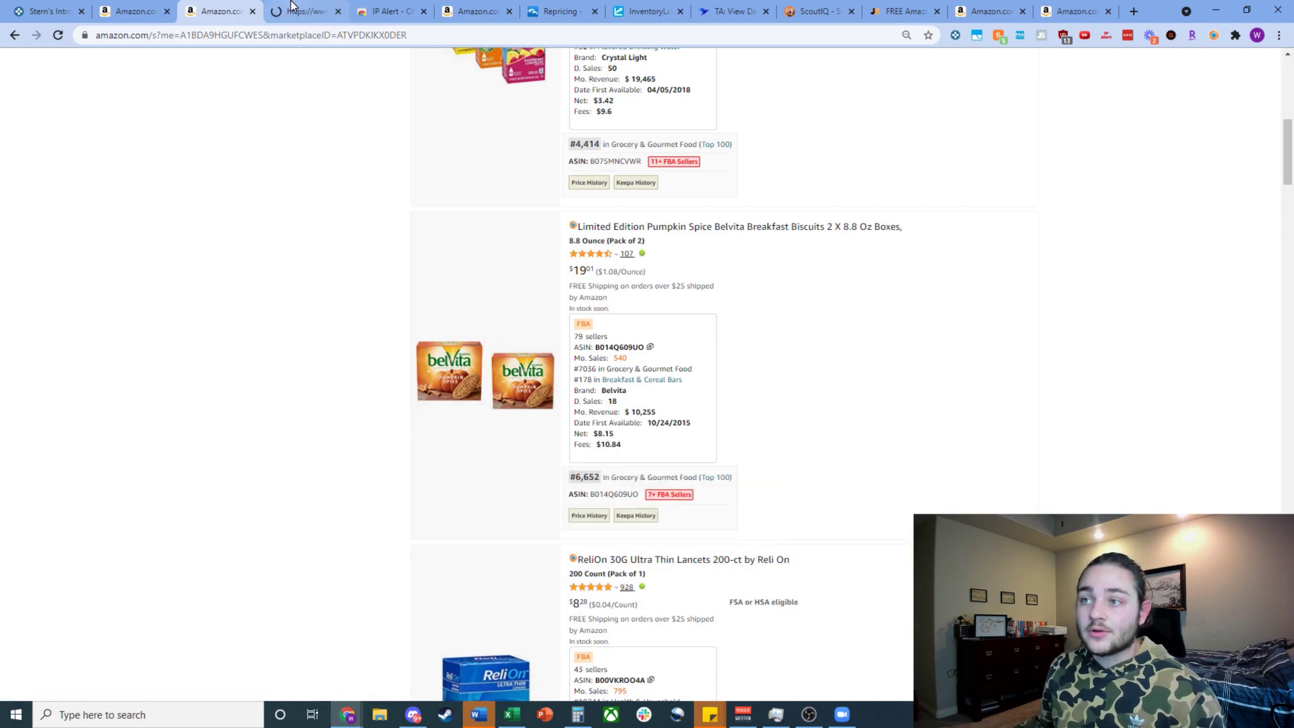
scroll(531, 331, "down", 6)
scroll(291, 335, "up", 4)
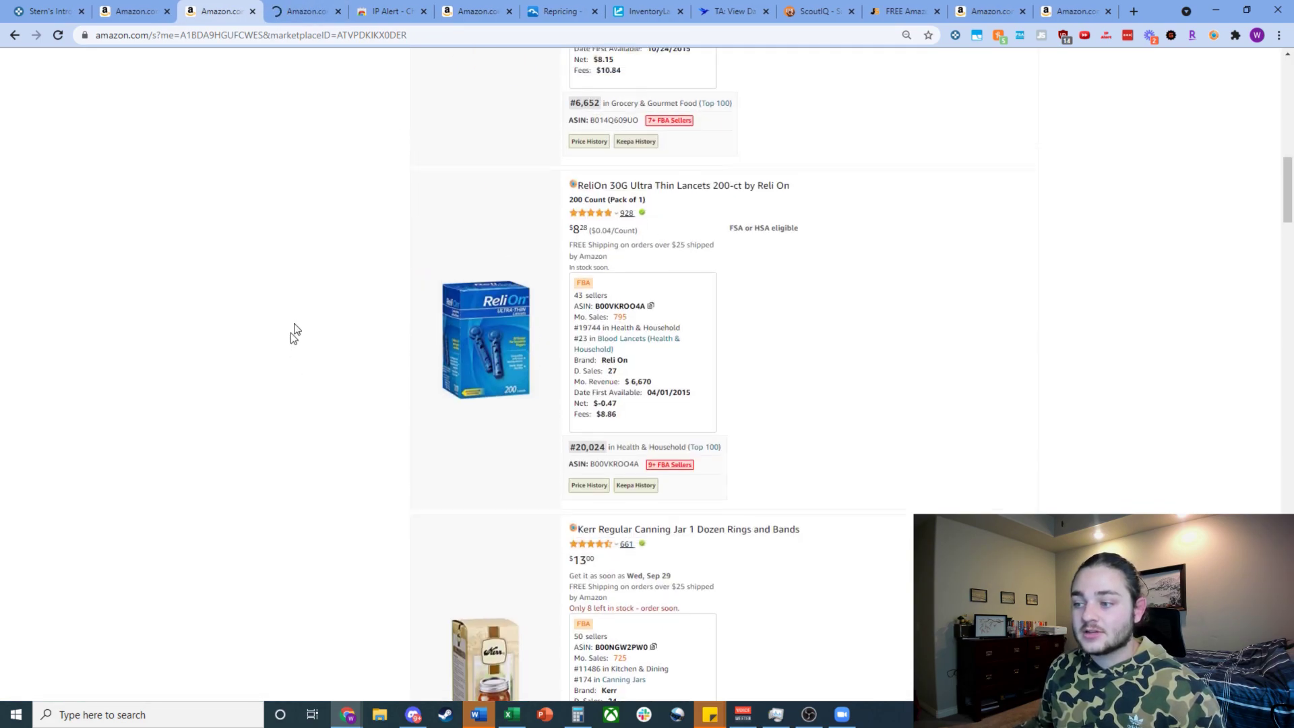
left_click(307, 10)
scroll(819, 460, "down", 4)
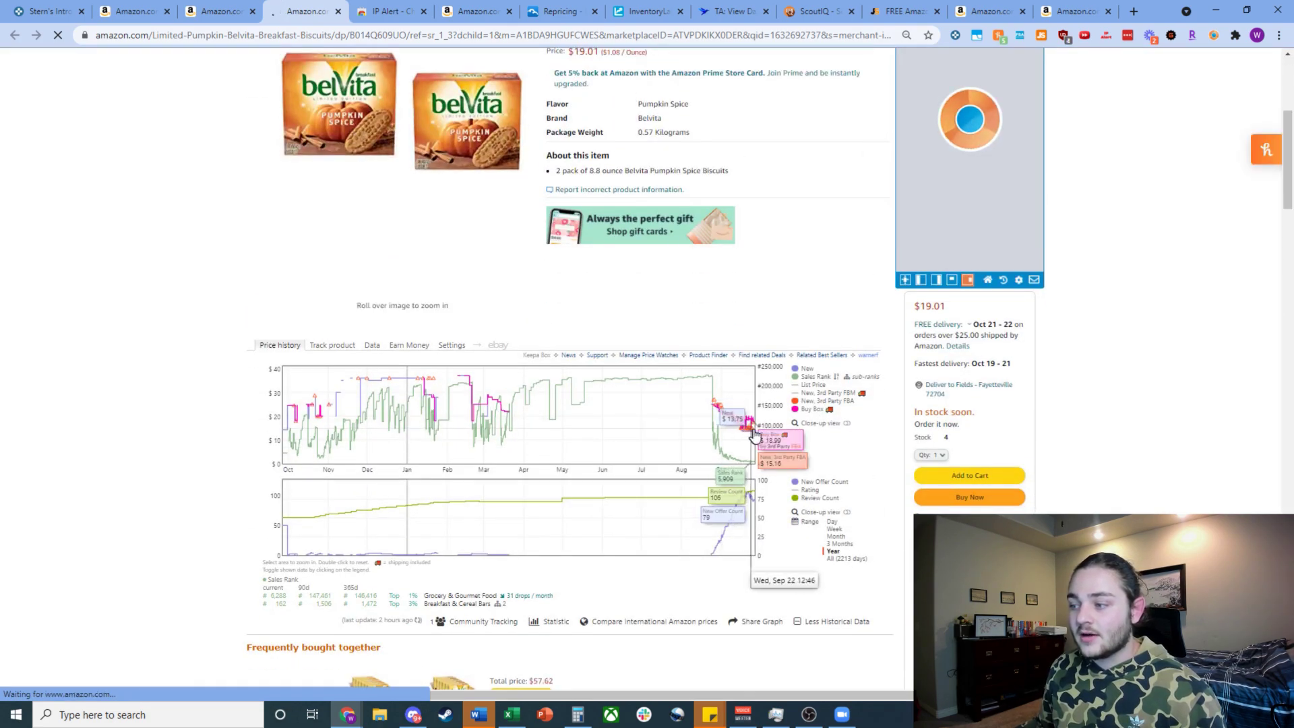
scroll(713, 403, "up", 4)
scroll(641, 358, "up", 1)
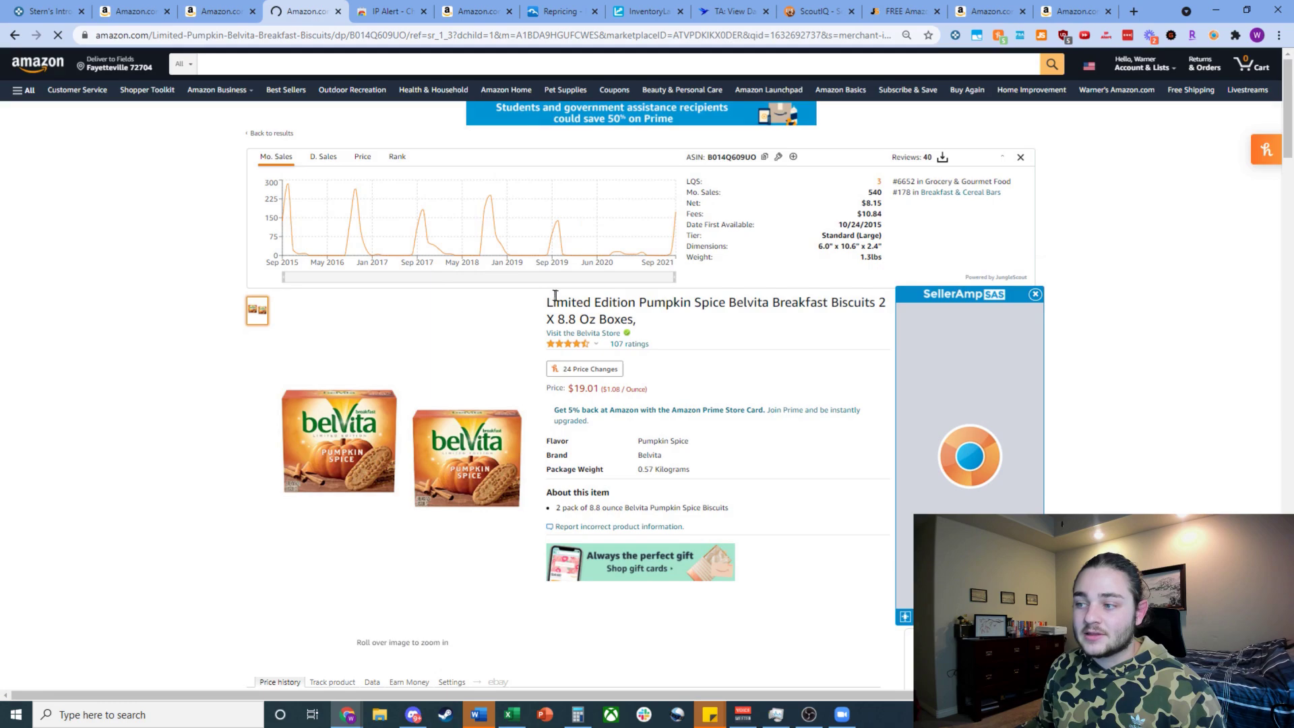
left_click_drag(555, 296, 665, 322)
left_click_drag(546, 305, 886, 303)
key("ctrl+c")
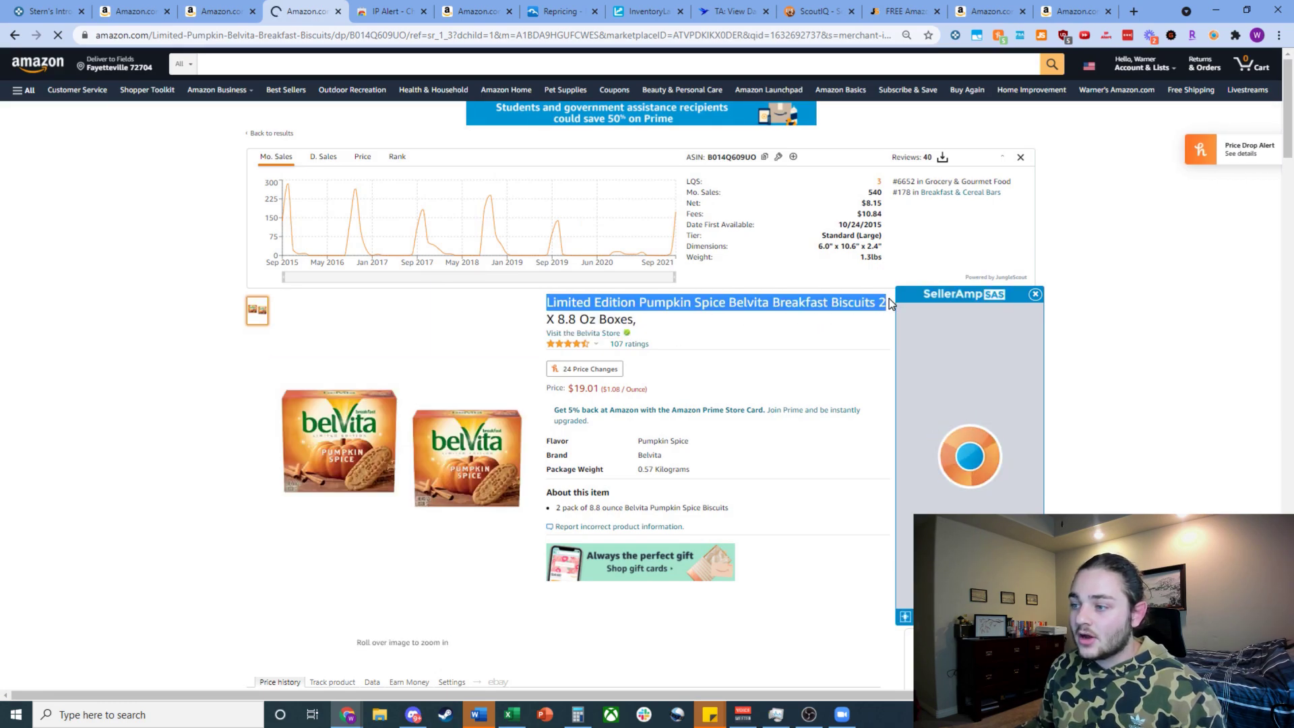
Step: Google the copied Belvita biscuits title in a new tab
left_click(1136, 11)
key("ctrl+v")
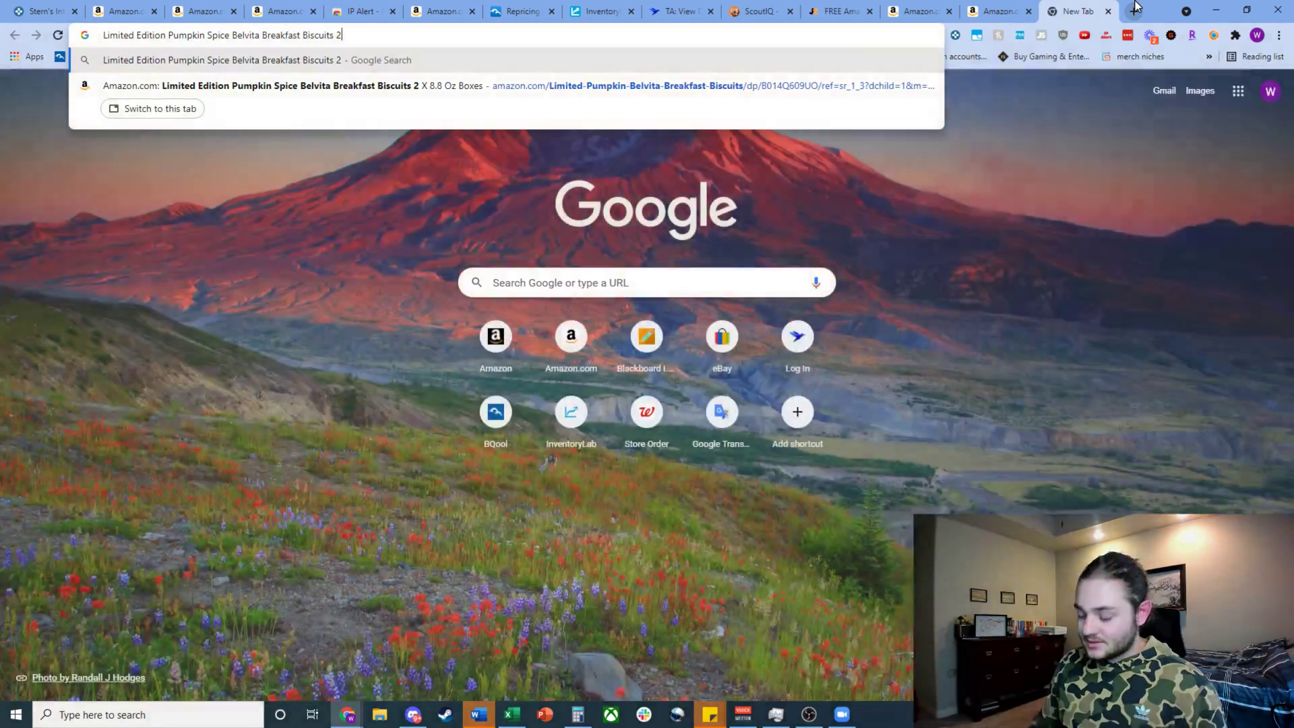
key("Return")
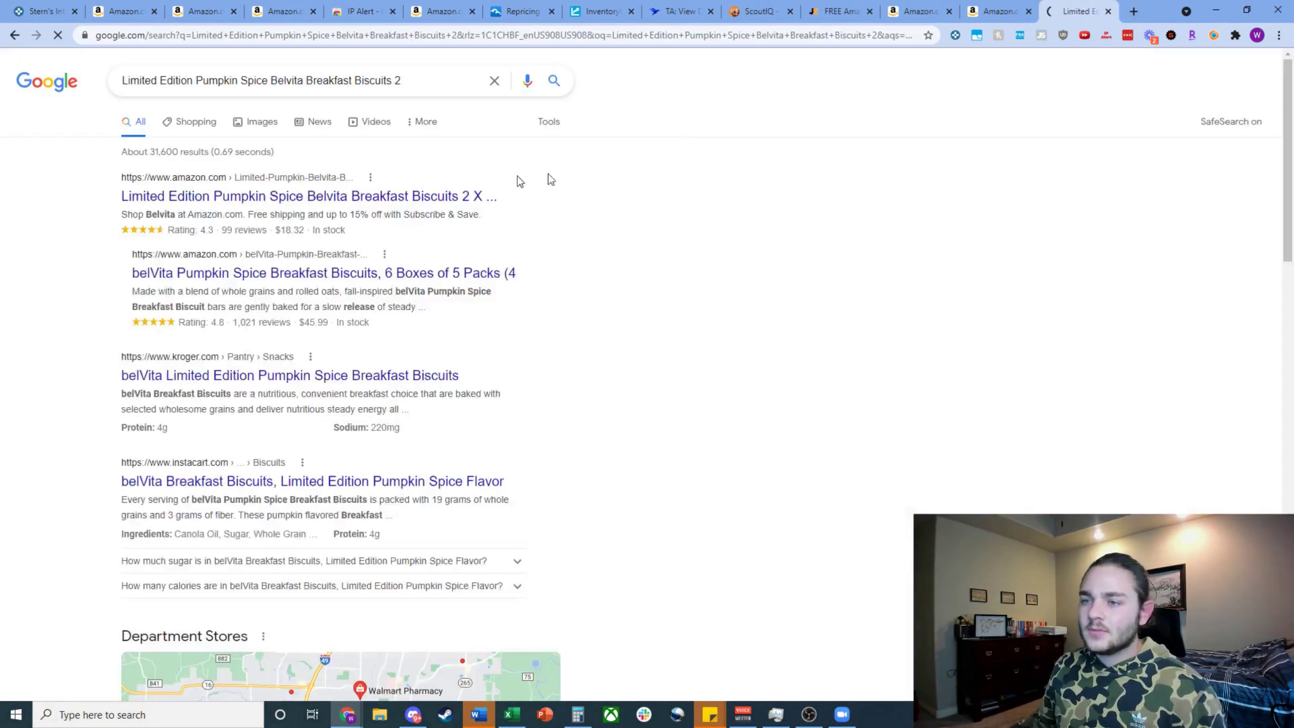
scroll(151, 427, "down", 10)
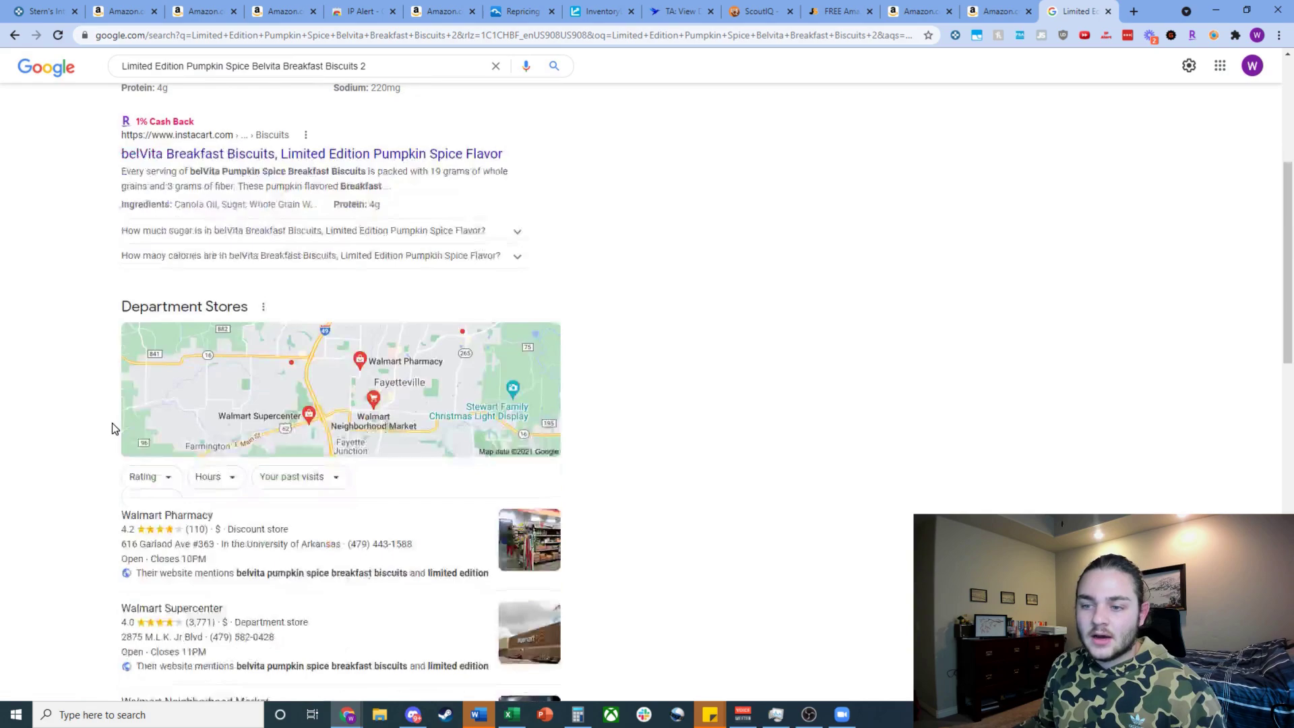
Step: Check the Walmart listing for the biscuits ($3.22, out of stock), then return to the results
middle_click(159, 459)
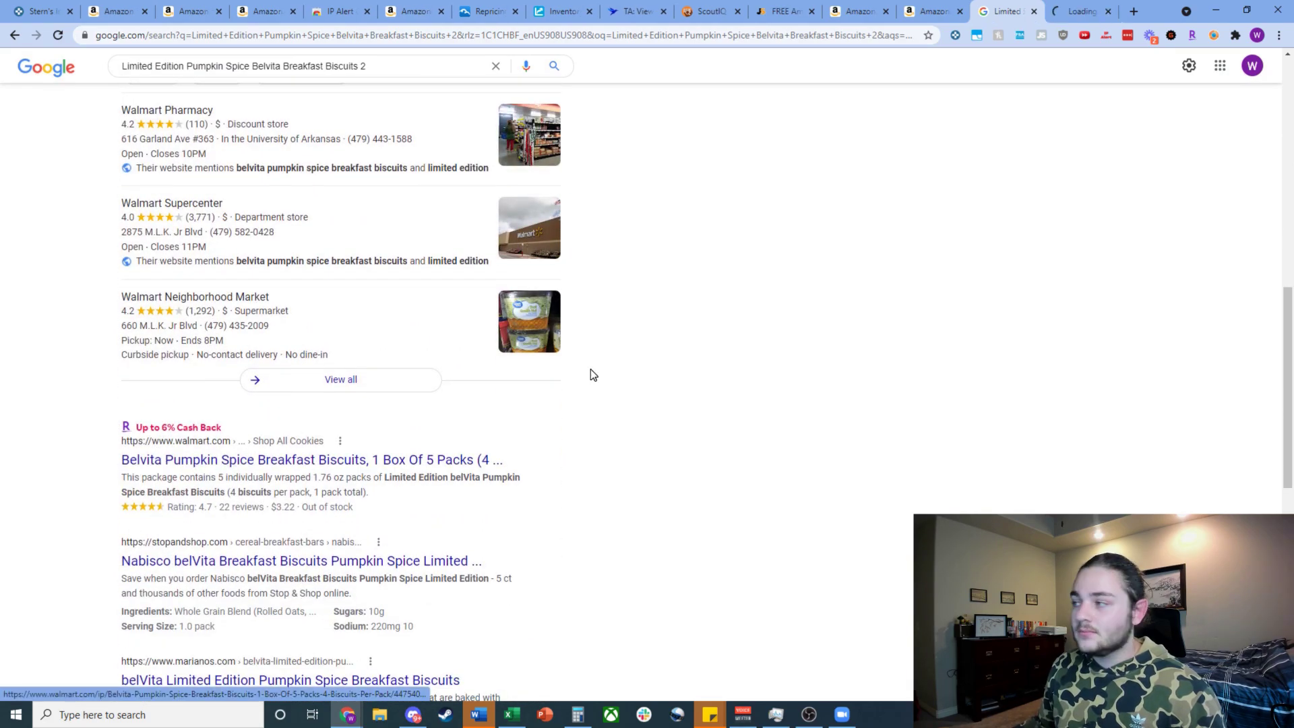
left_click(1083, 8)
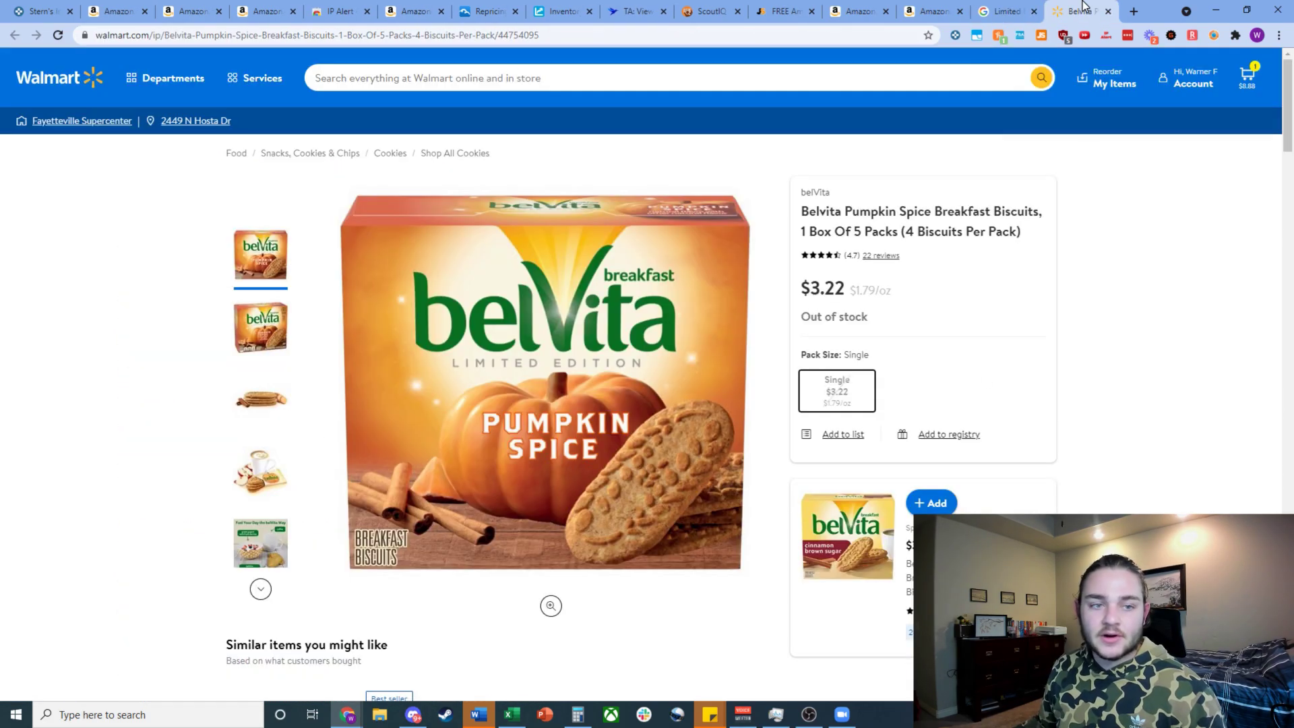
left_click(998, 9)
scroll(292, 482, "down", 3)
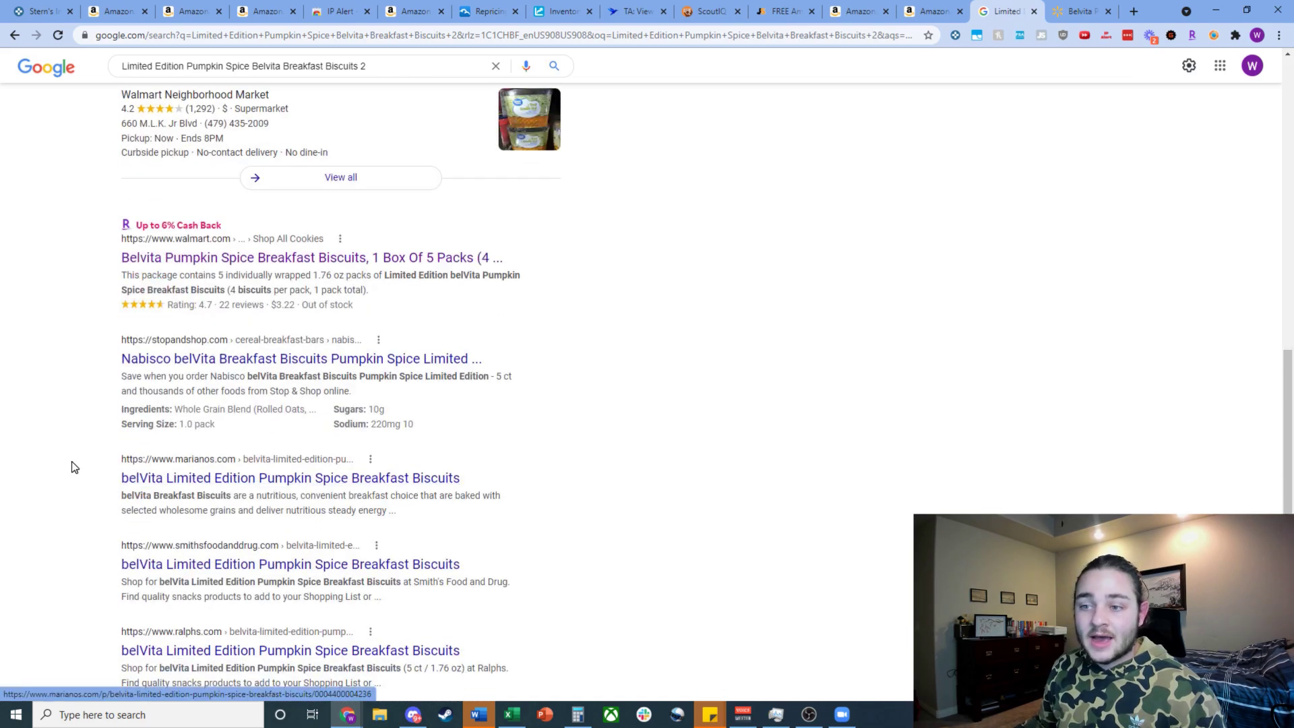
scroll(95, 453, "down", 2)
scroll(95, 453, "up", 15)
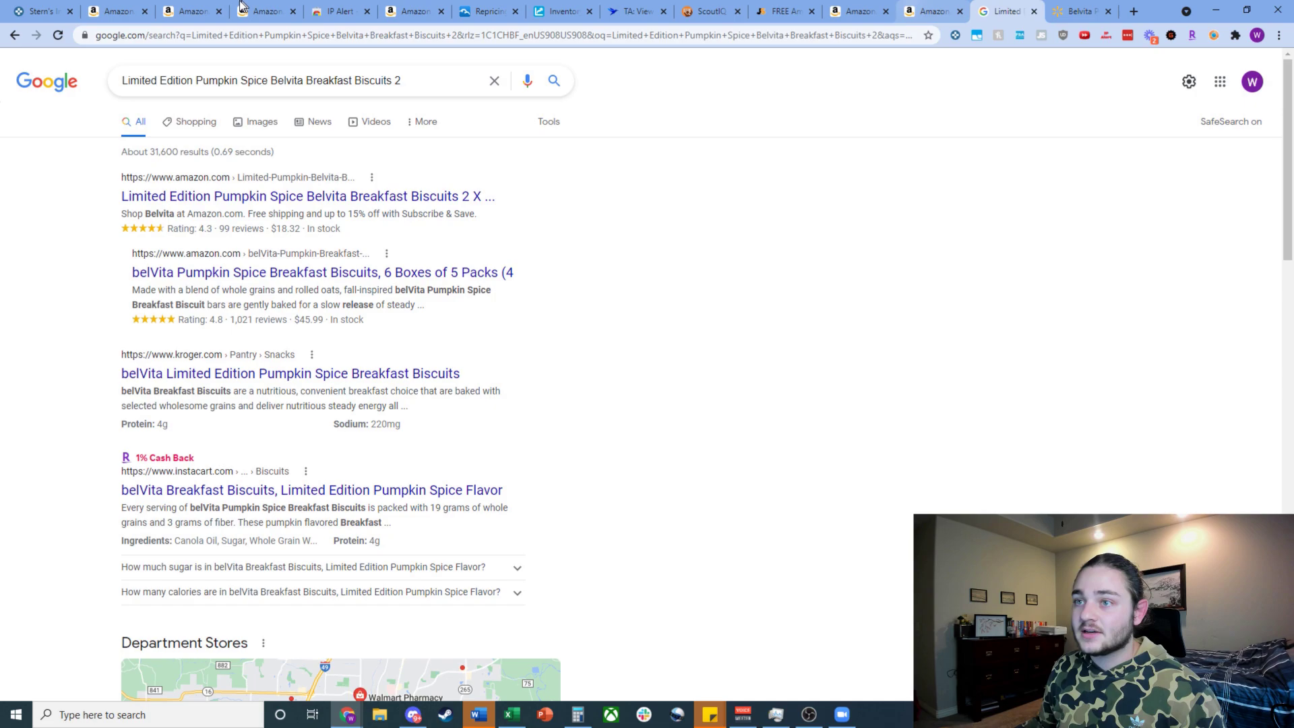
Step: Zoom the Belvita Keepa chart to the past month and launch the Amazon FBA Calculator
left_click(189, 6)
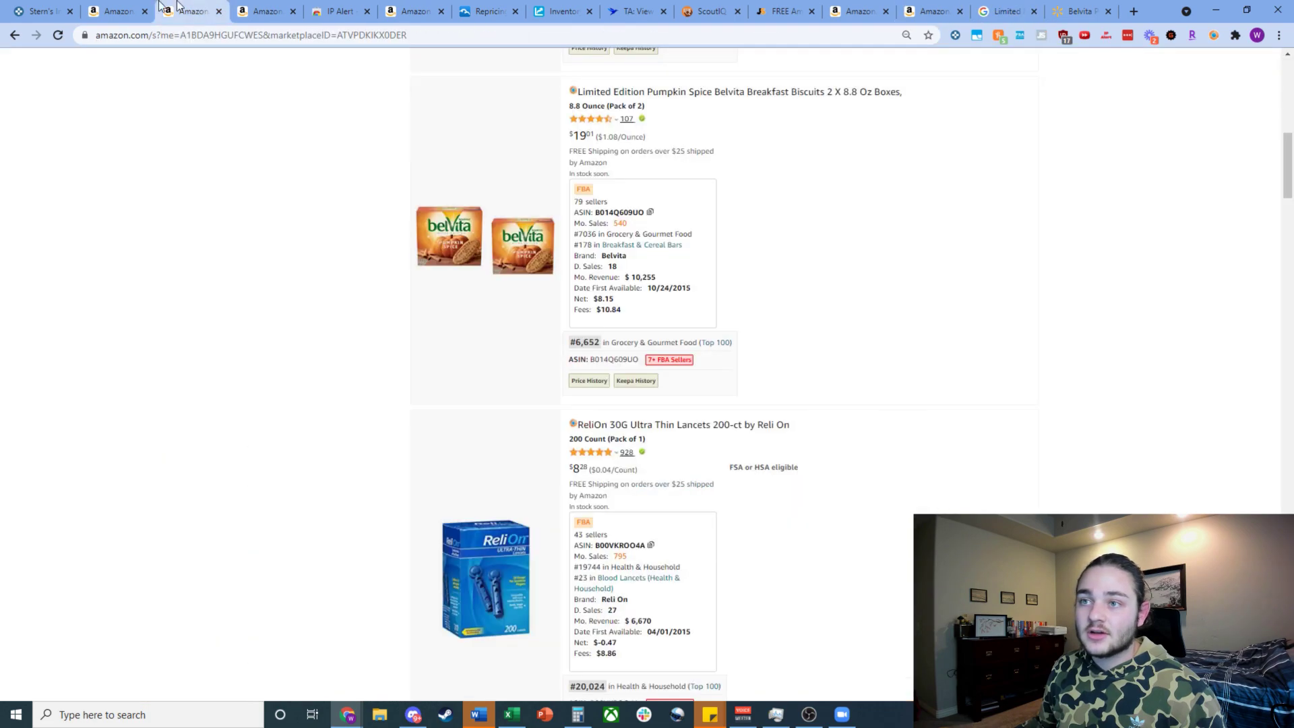
left_click(274, 6)
scroll(759, 429, "down", 5)
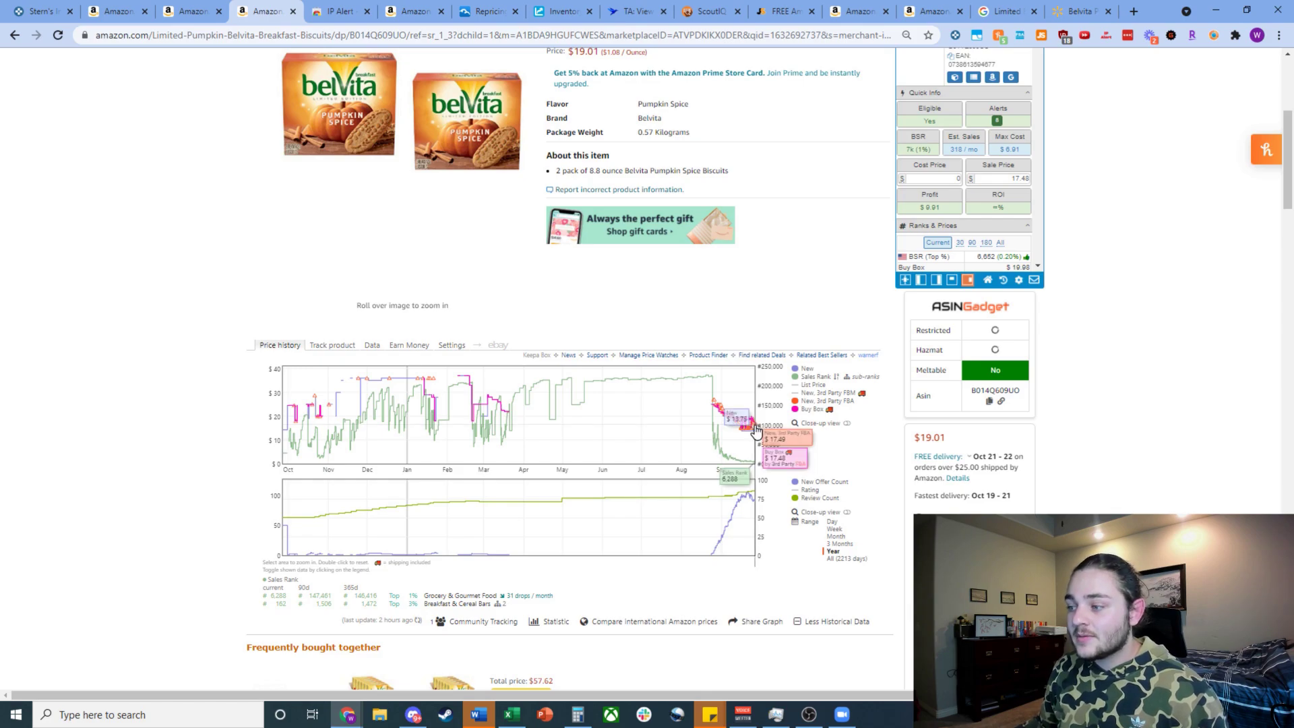
left_click_drag(756, 453, 715, 447)
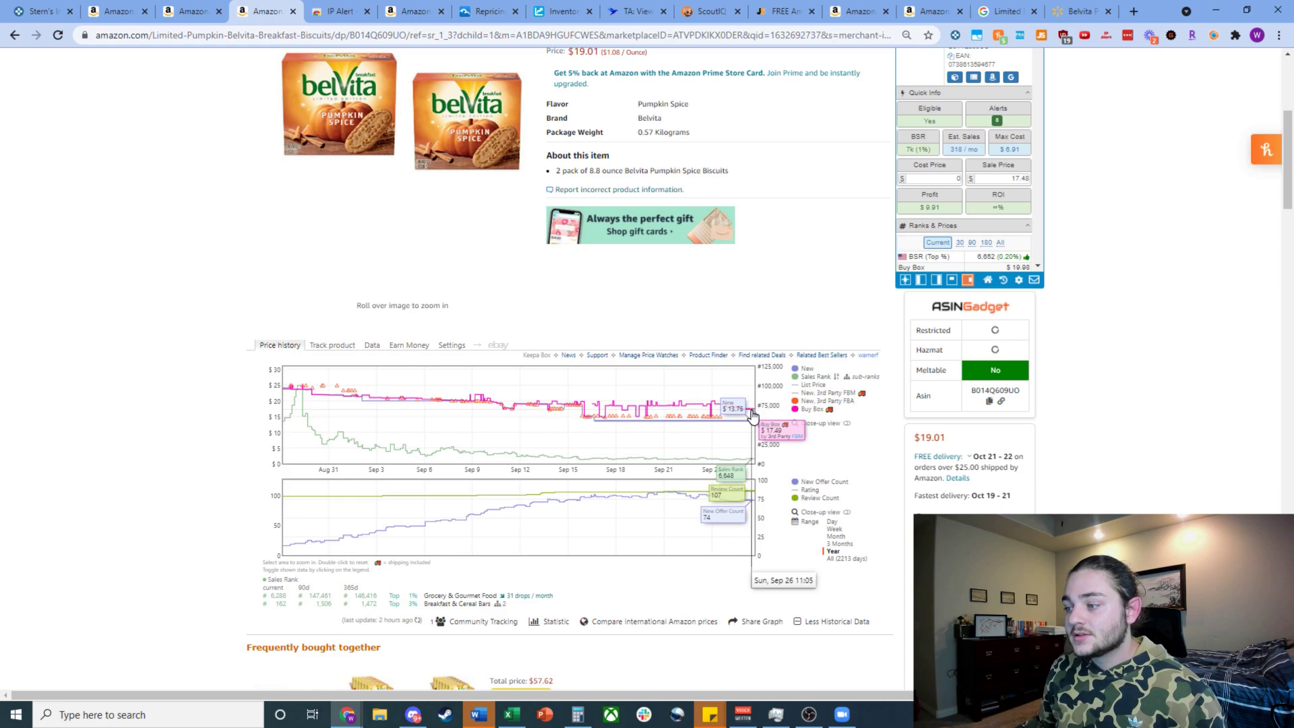
scroll(616, 183, "up", 3)
left_click(569, 187)
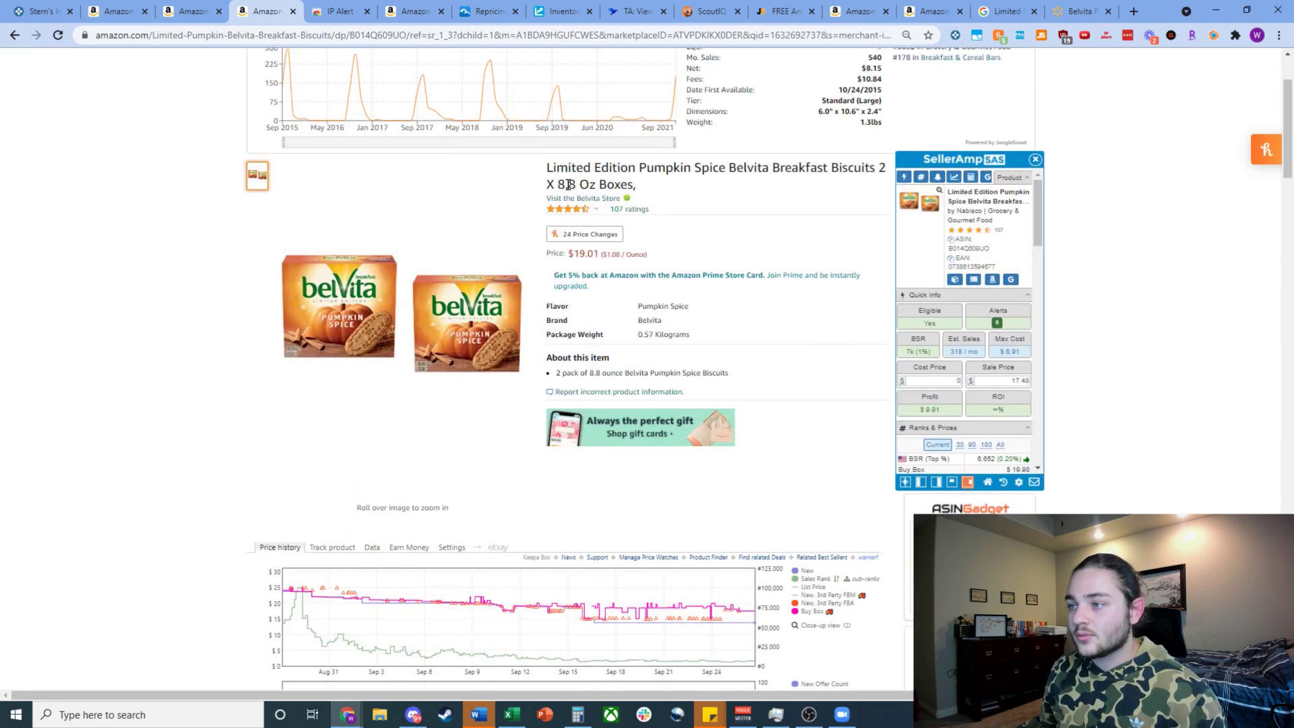
scroll(772, 377, "down", 4)
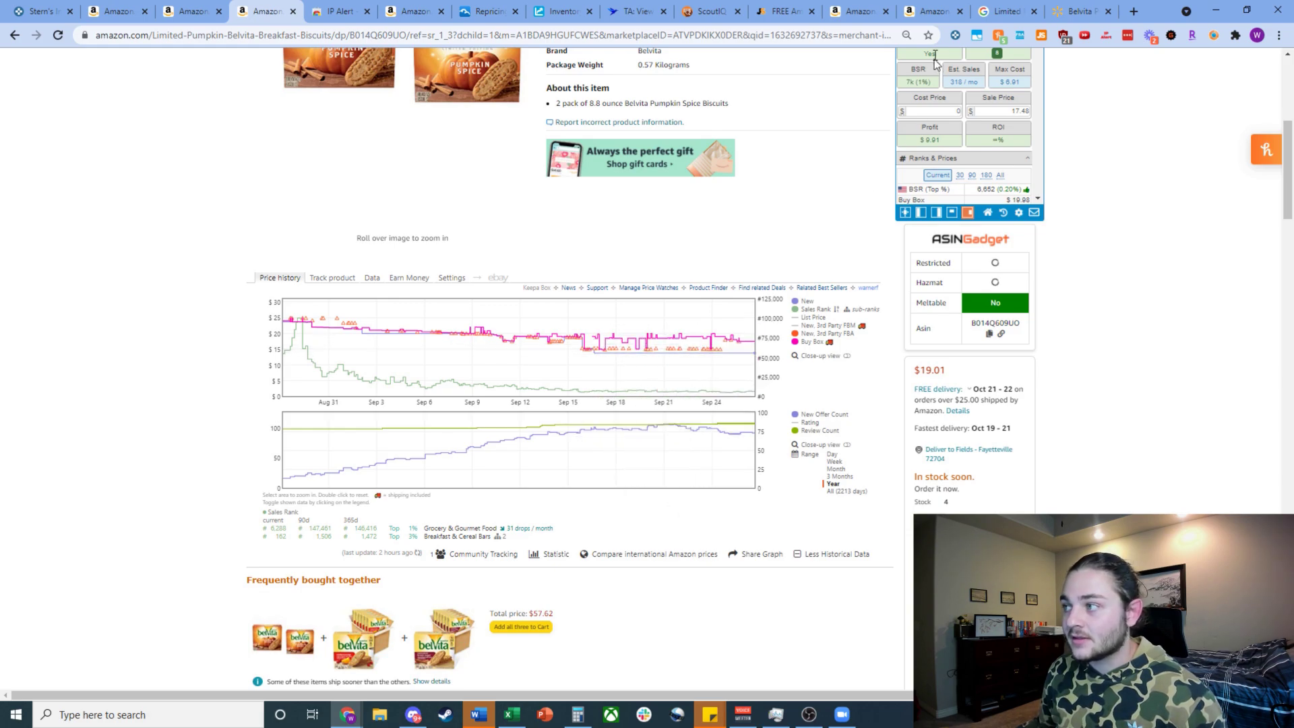
right_click(916, 394)
left_click(1077, 177)
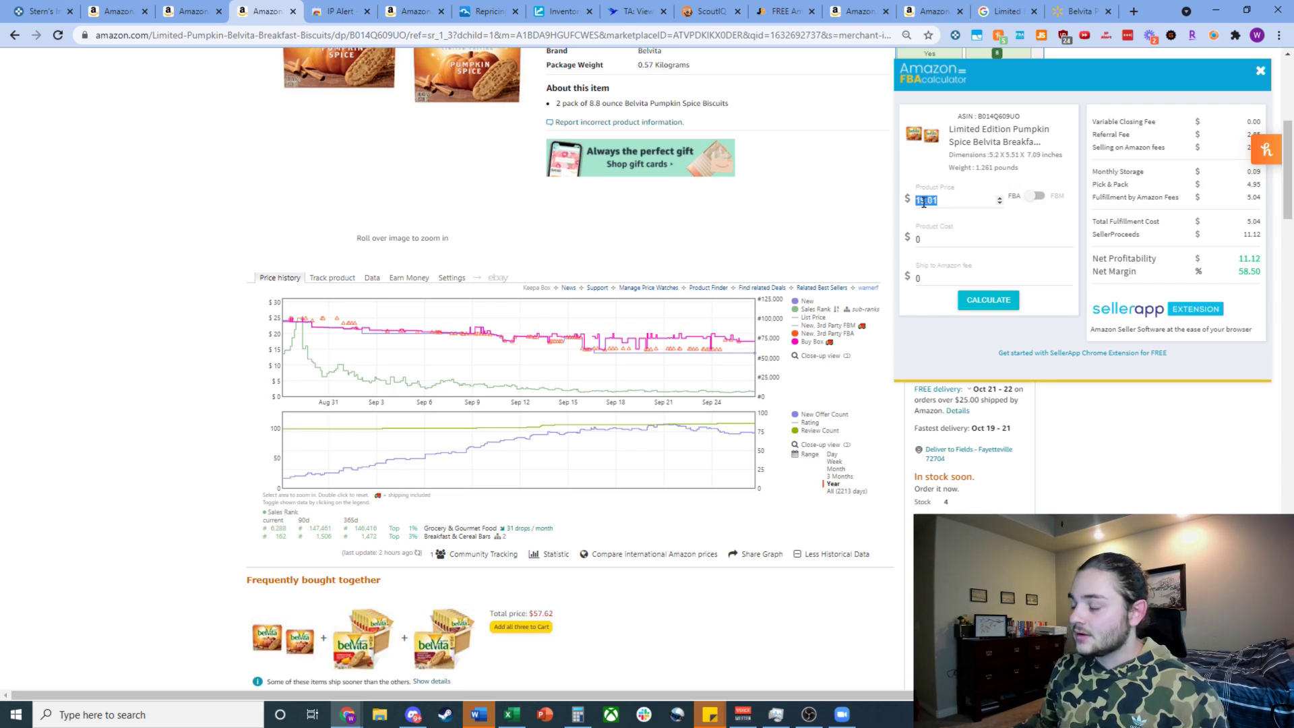
Step: Calculate profit with a 15.3 product price and 6.5 product cost
type("15.")
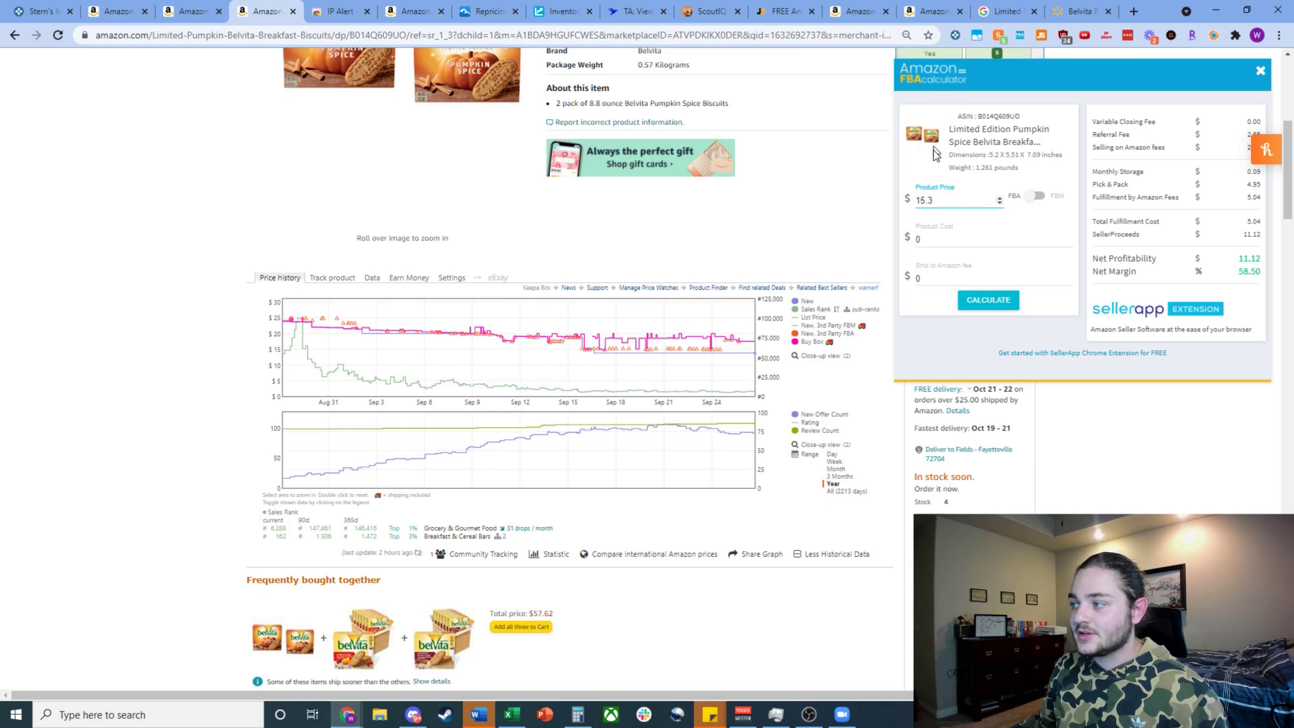
left_click(988, 300)
left_click(951, 240)
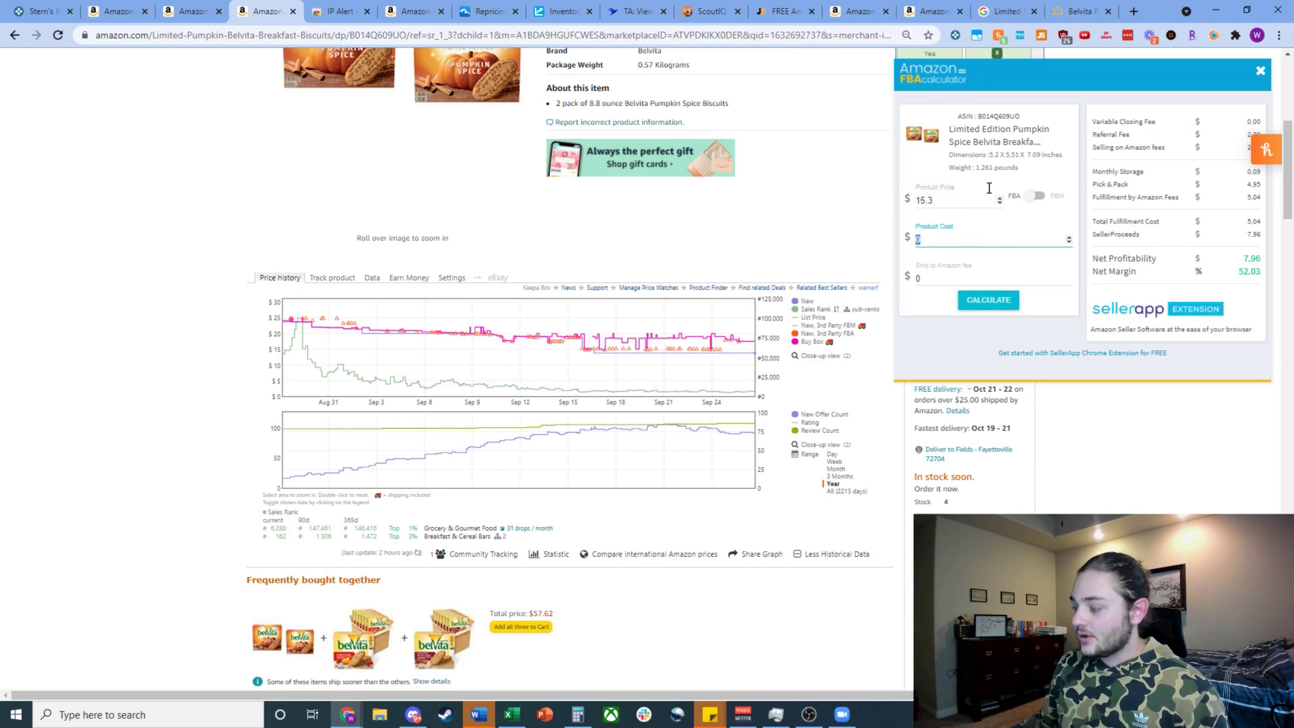
key("BackSpace")
type("6.5")
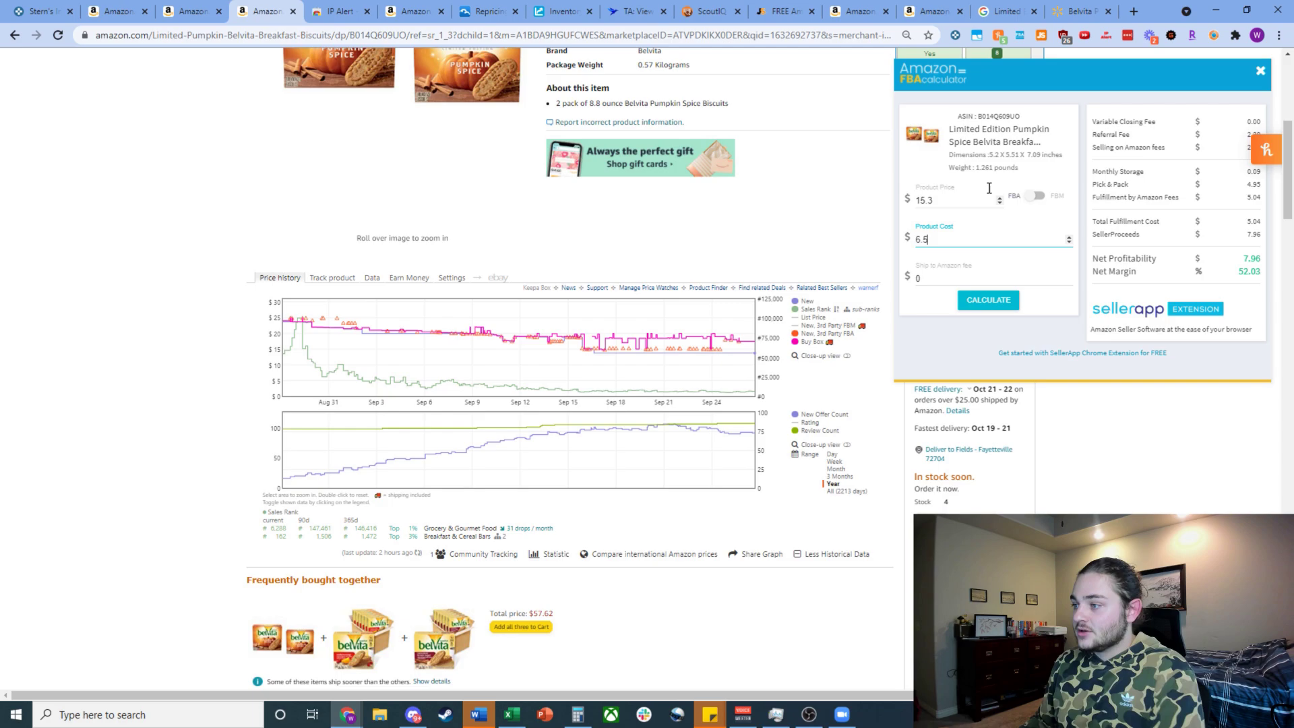
left_click(984, 299)
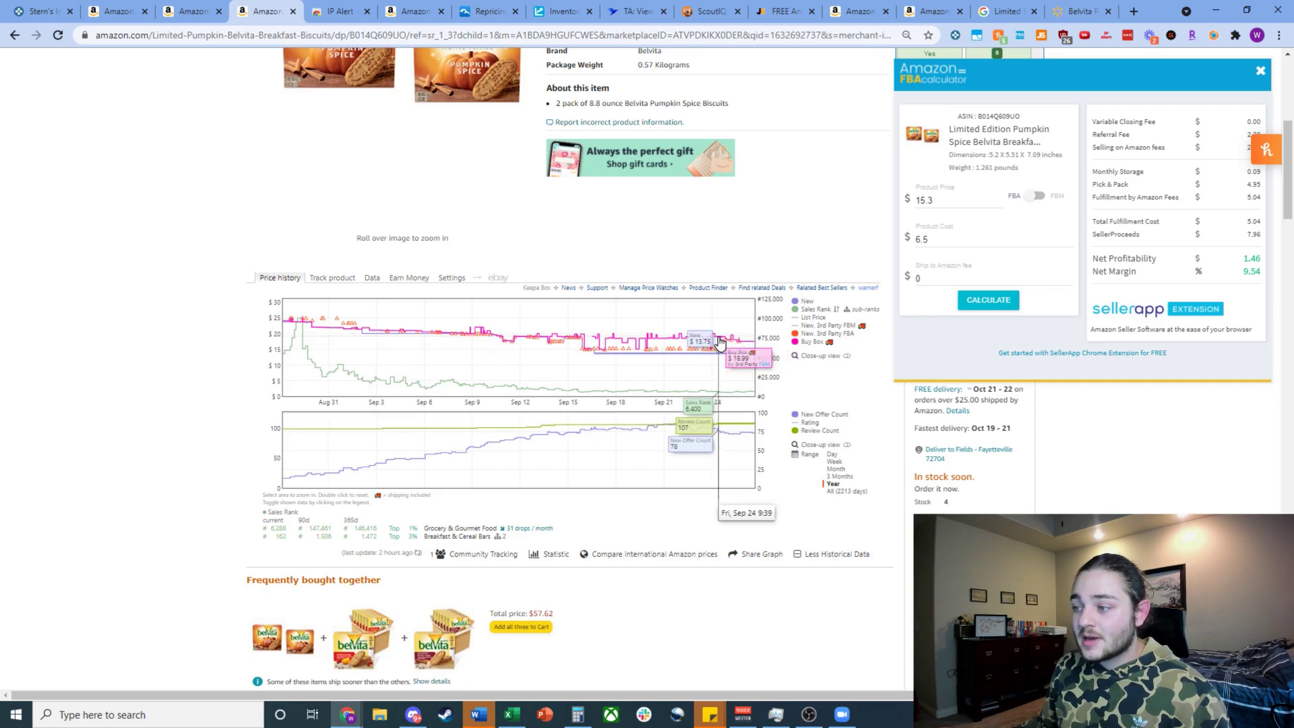
Step: Recalculate at price 17.5 with FBM fulfillment and a fulfillment cost of 4
left_click(927, 201)
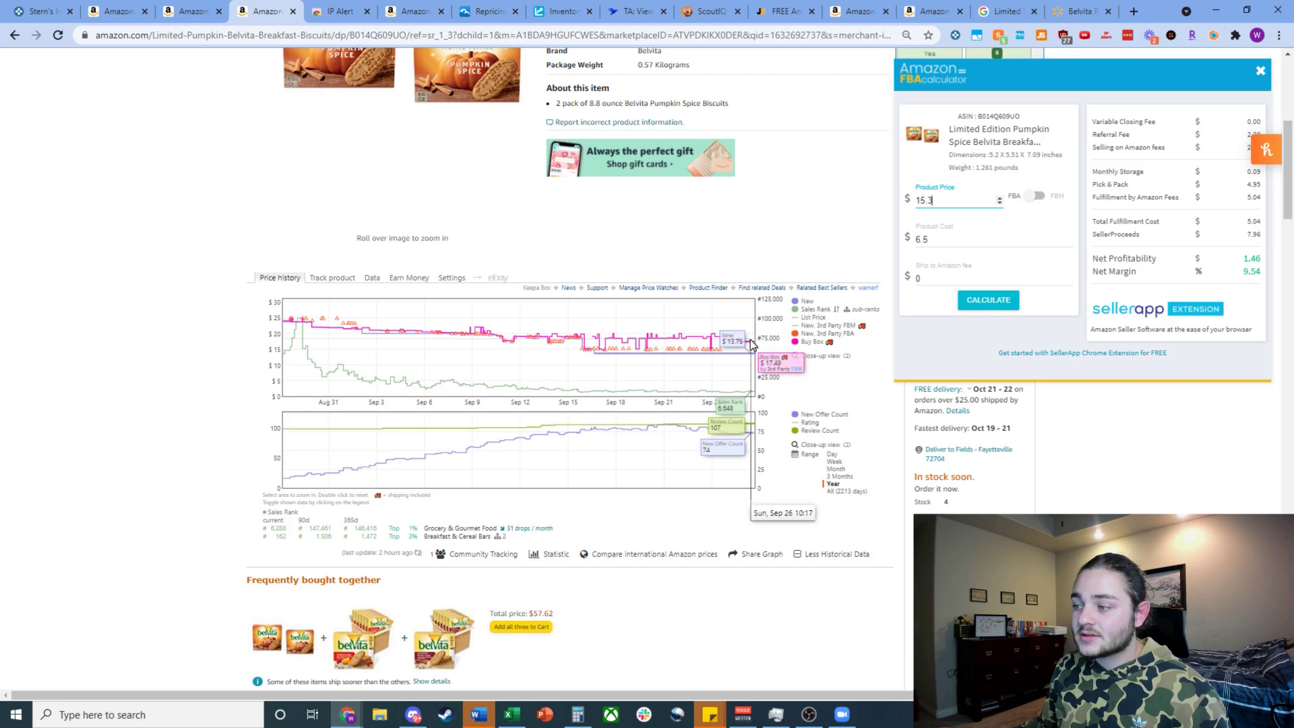
double_click(946, 195)
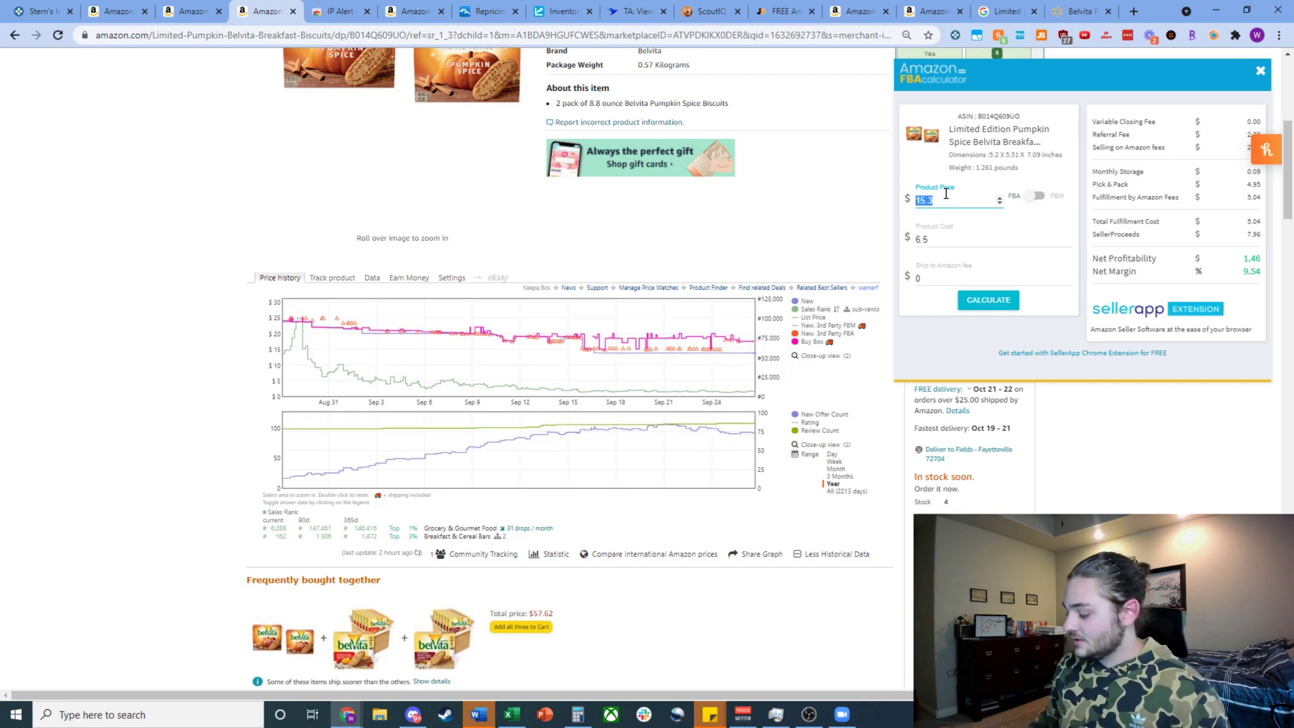
type("17.5")
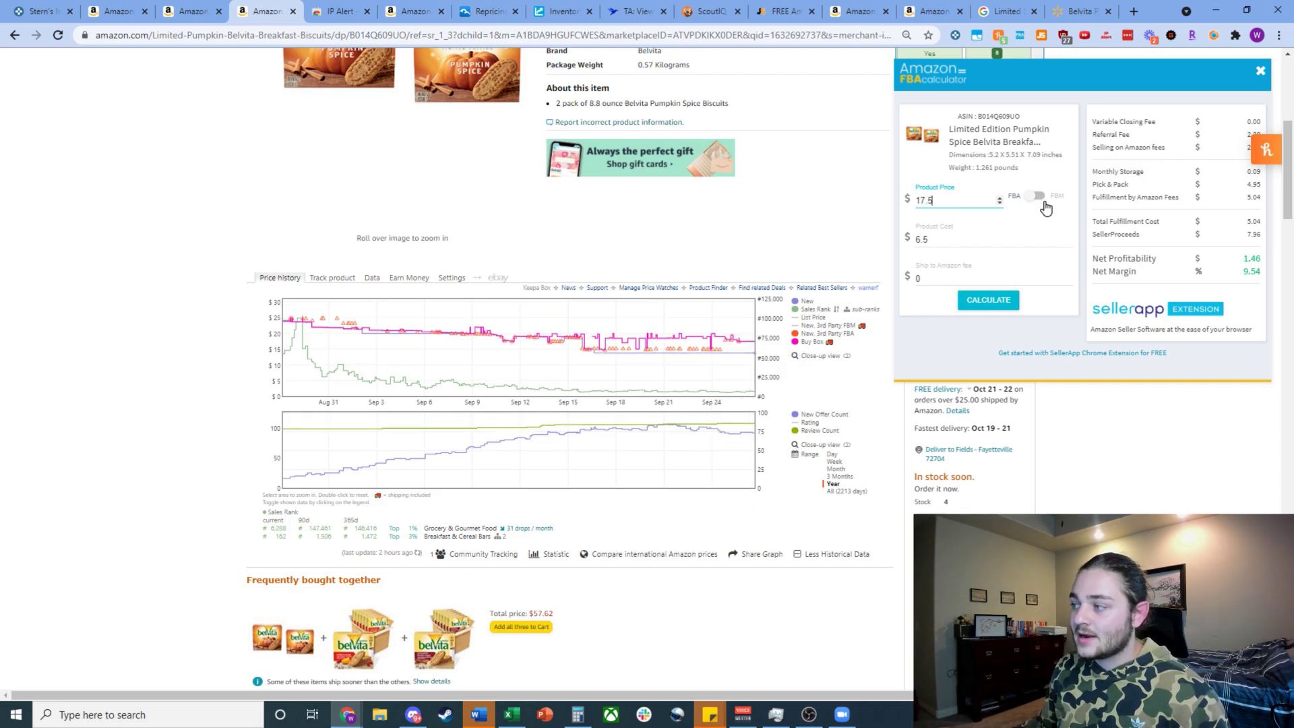
left_click(1039, 197)
left_click(988, 301)
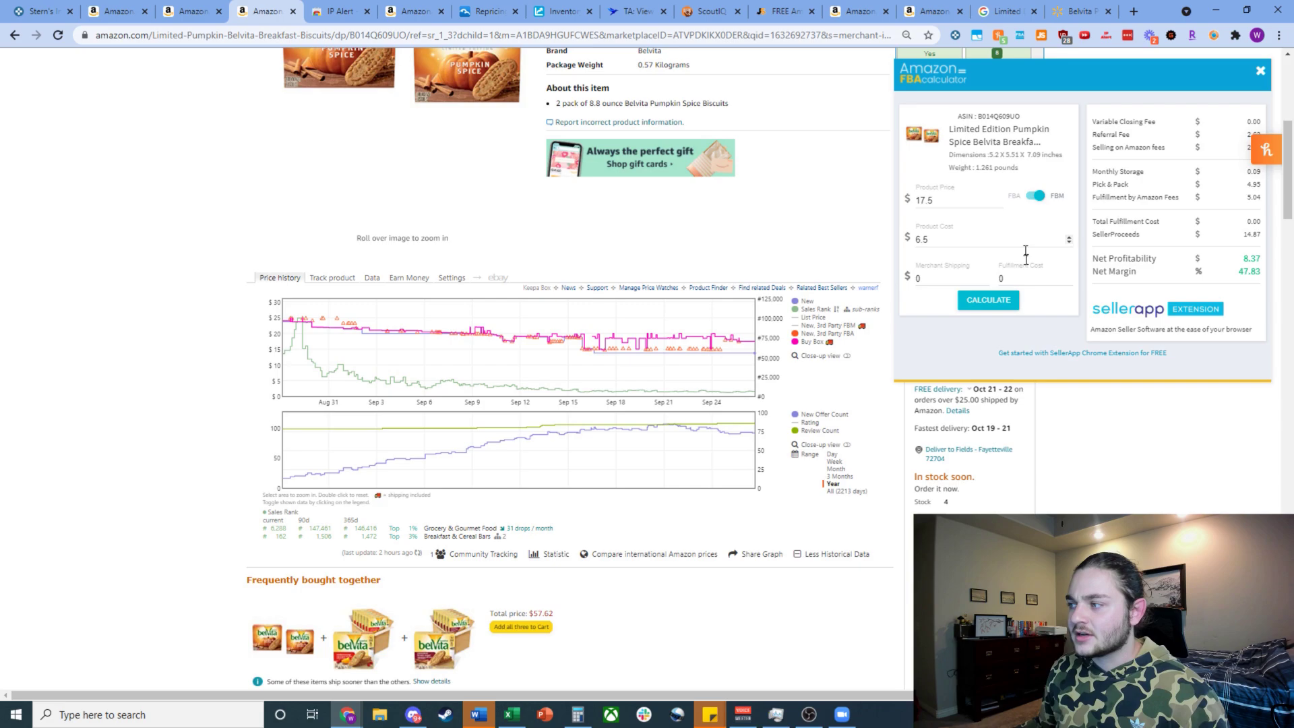
double_click(1020, 277)
type("4")
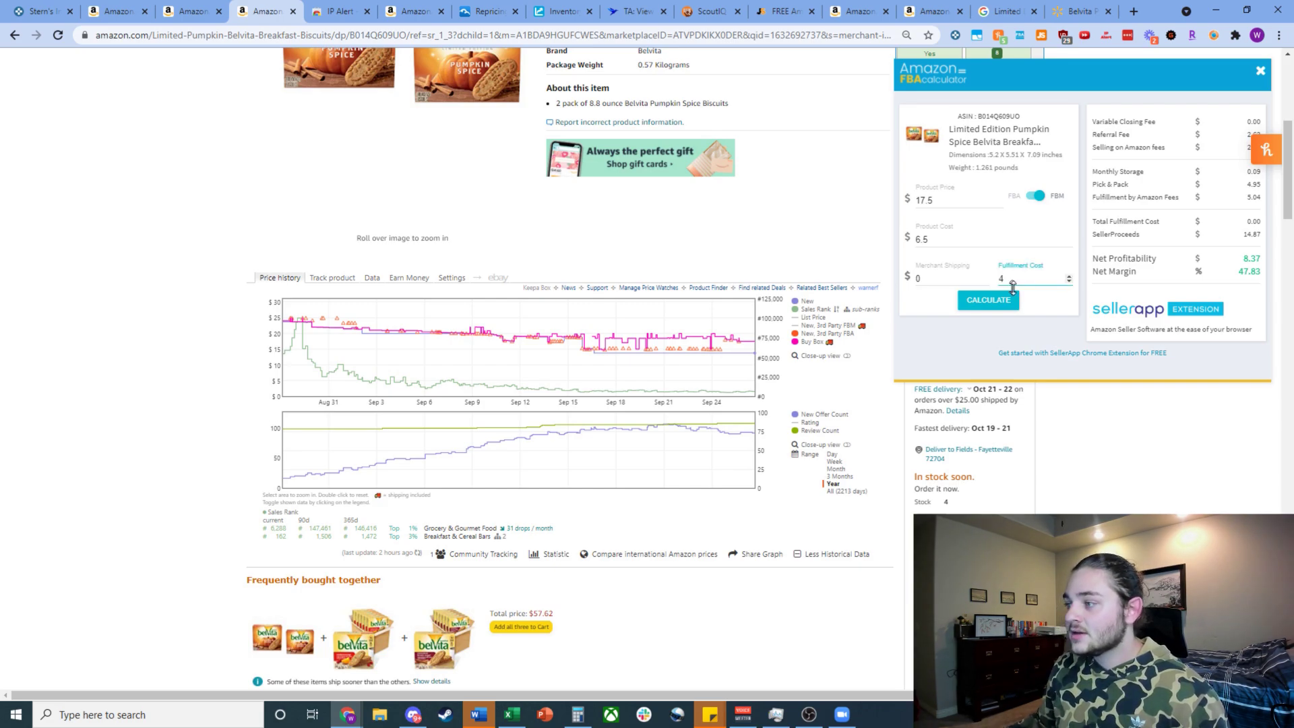
left_click(989, 300)
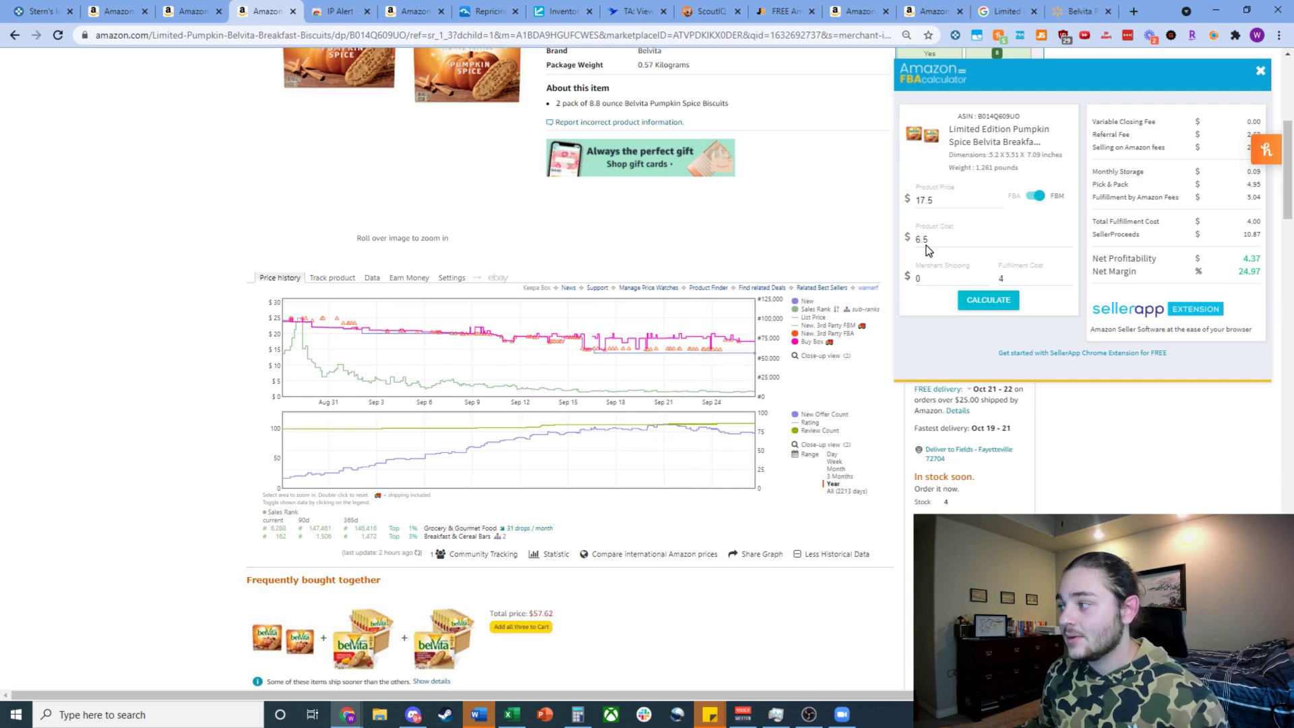
Step: Note the 4.37 net profit and 24.97 margin, then close the calculator
left_click_drag(1243, 259, 1254, 271)
left_click(1254, 271)
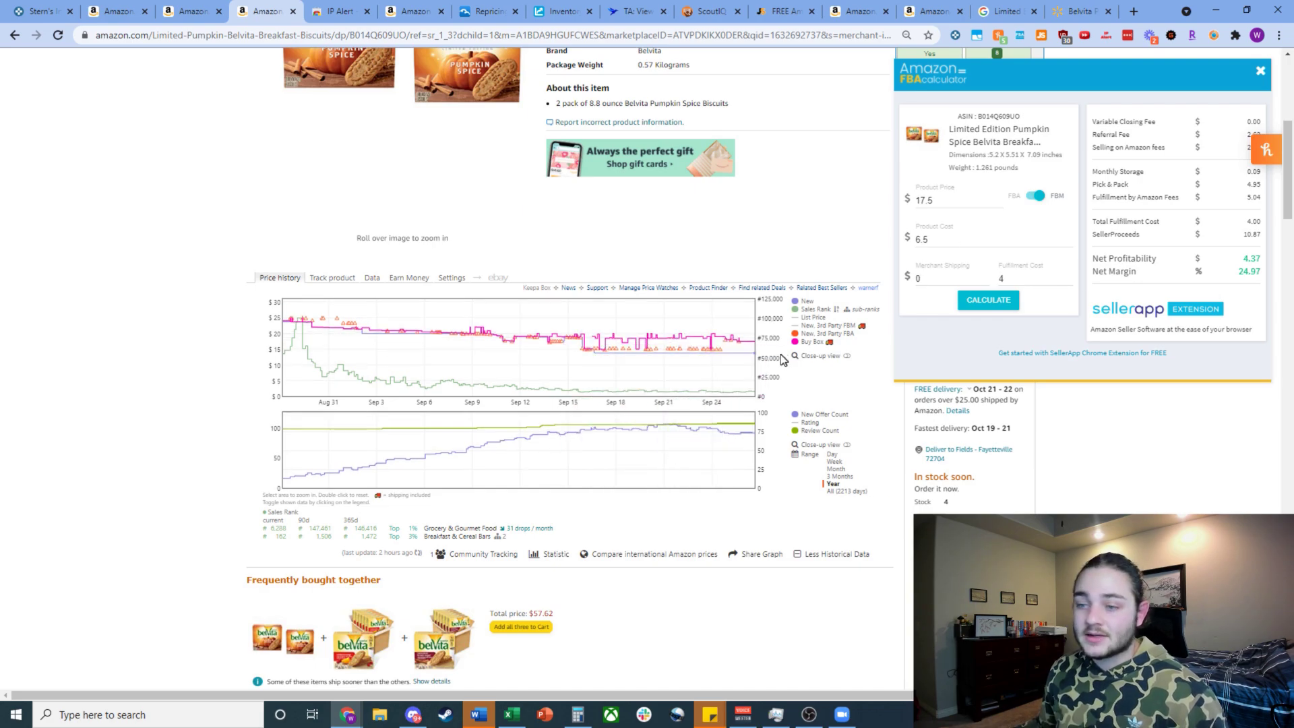
scroll(479, 290, "up", 3)
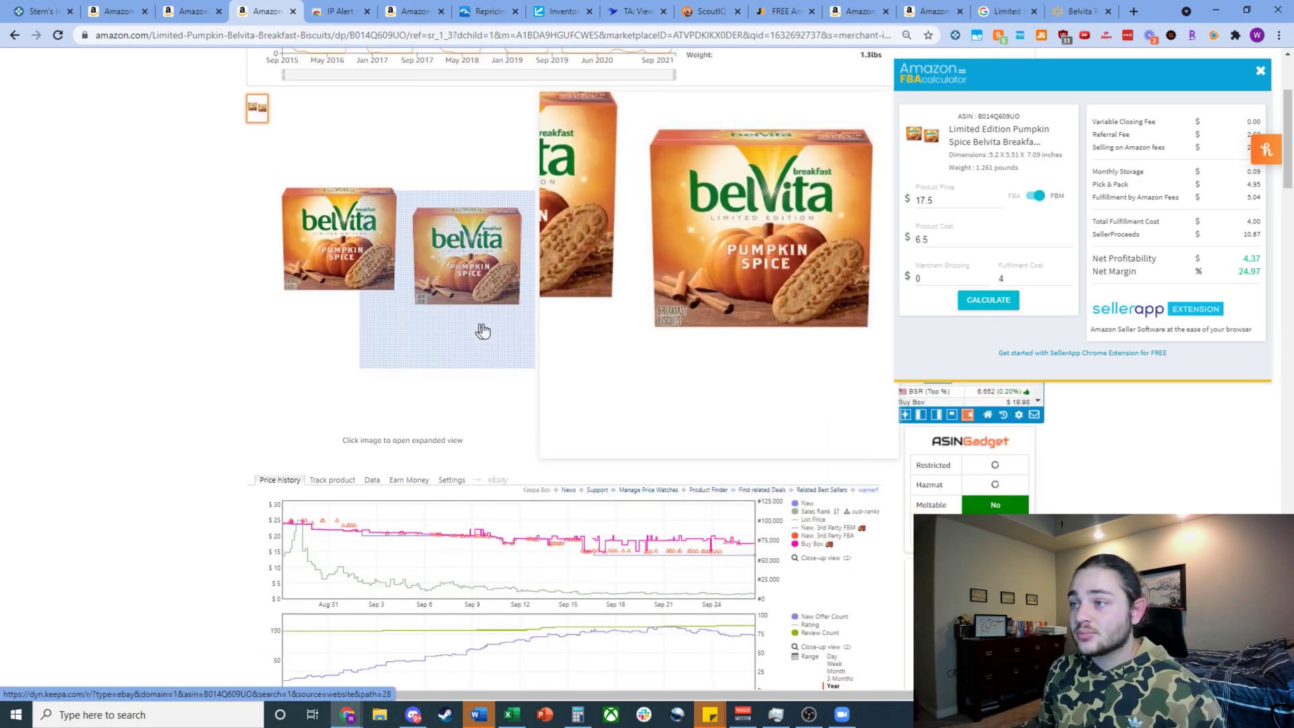
scroll(479, 329, "down", 2)
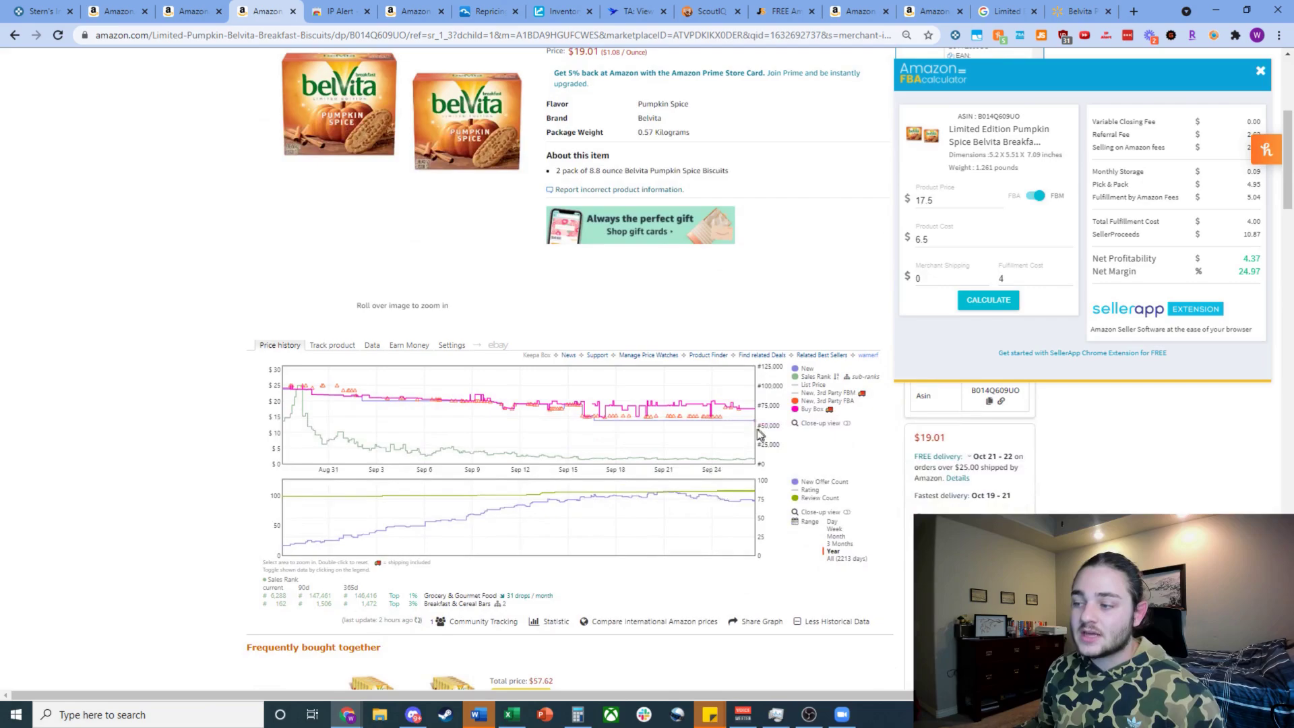
left_click(1261, 71)
scroll(571, 398, "up", 5)
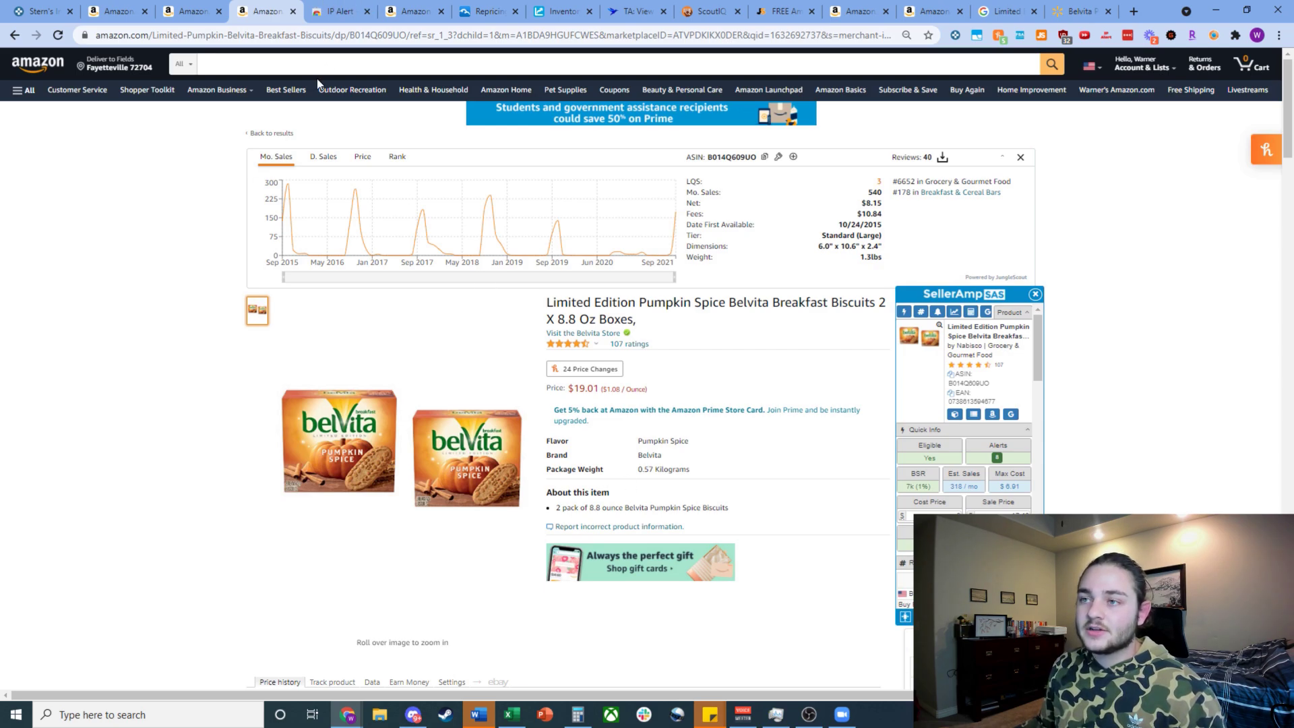
Step: Switch to the IP Alert extension's Chrome Web Store tab
left_click(332, 8)
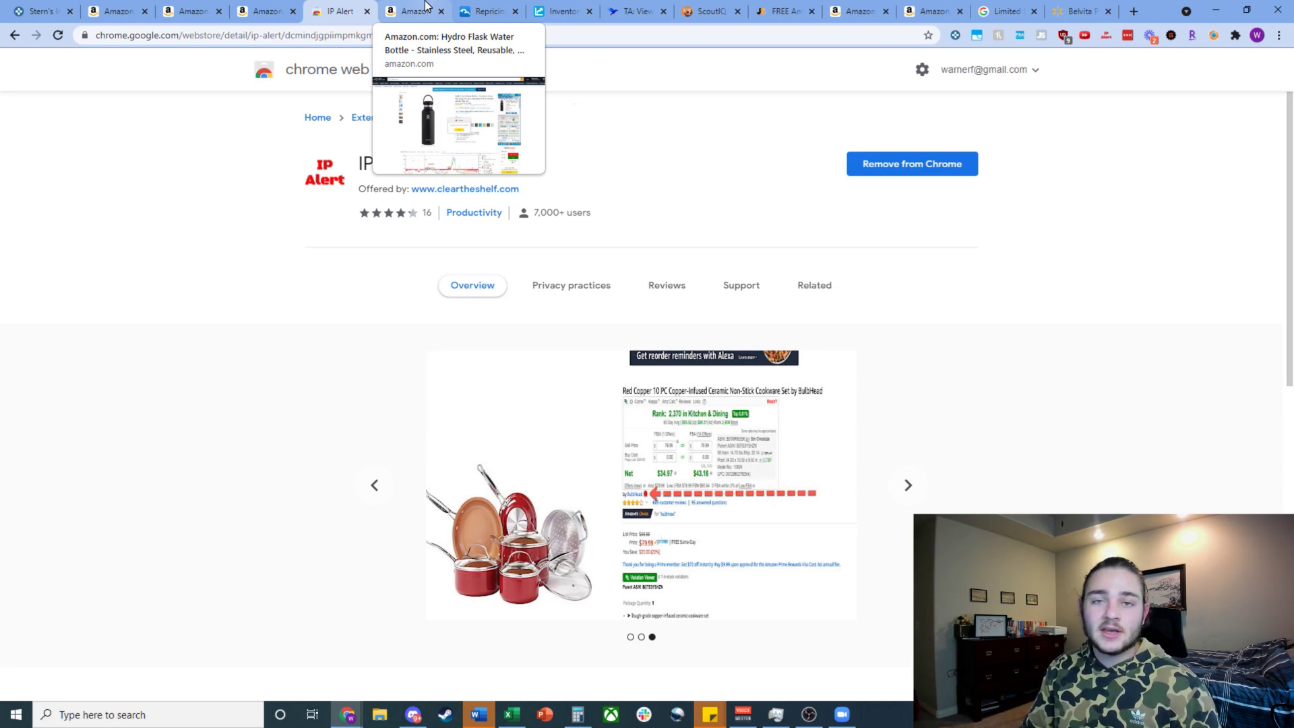
left_click(424, 4)
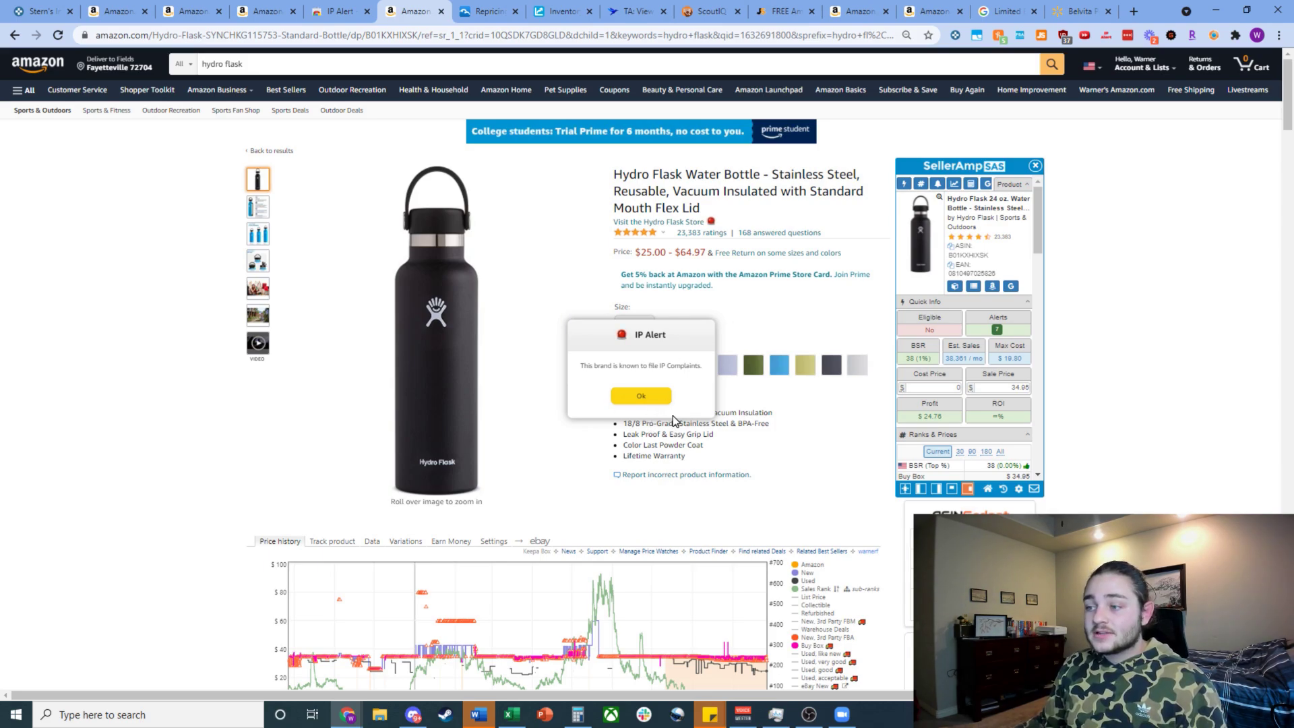
left_click(651, 397)
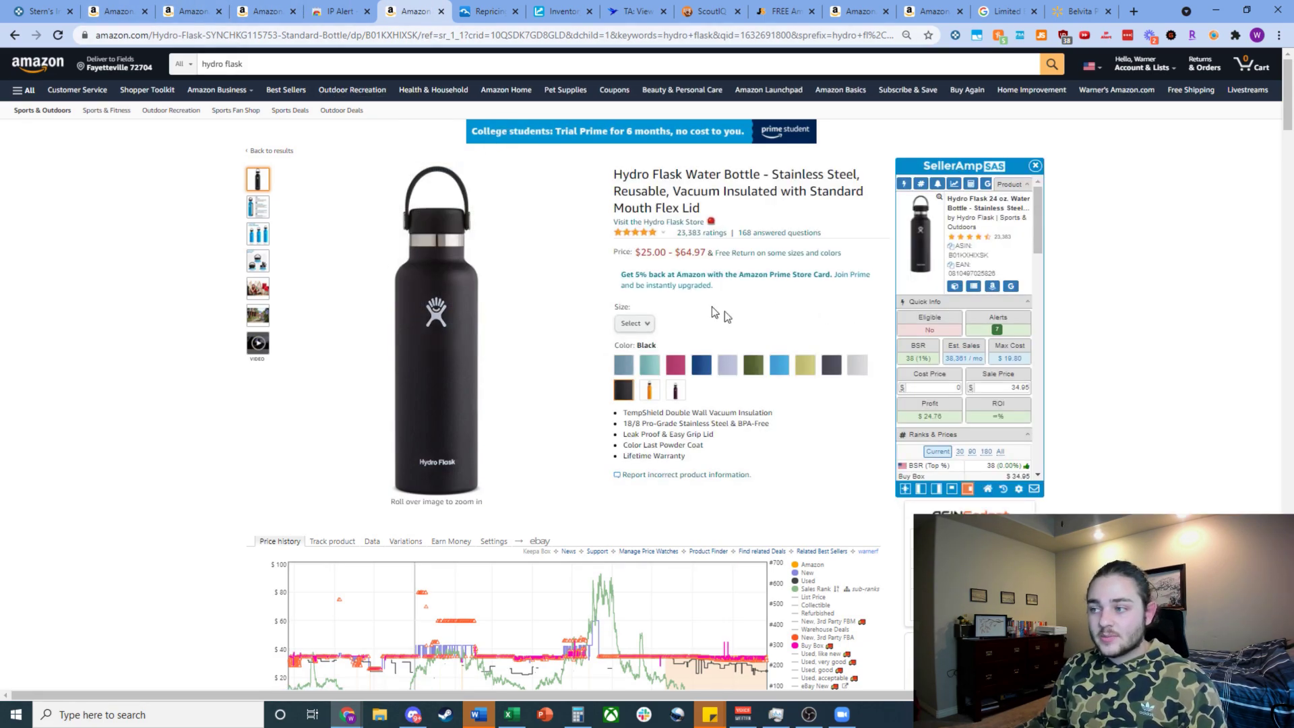
scroll(751, 322, "down", 1)
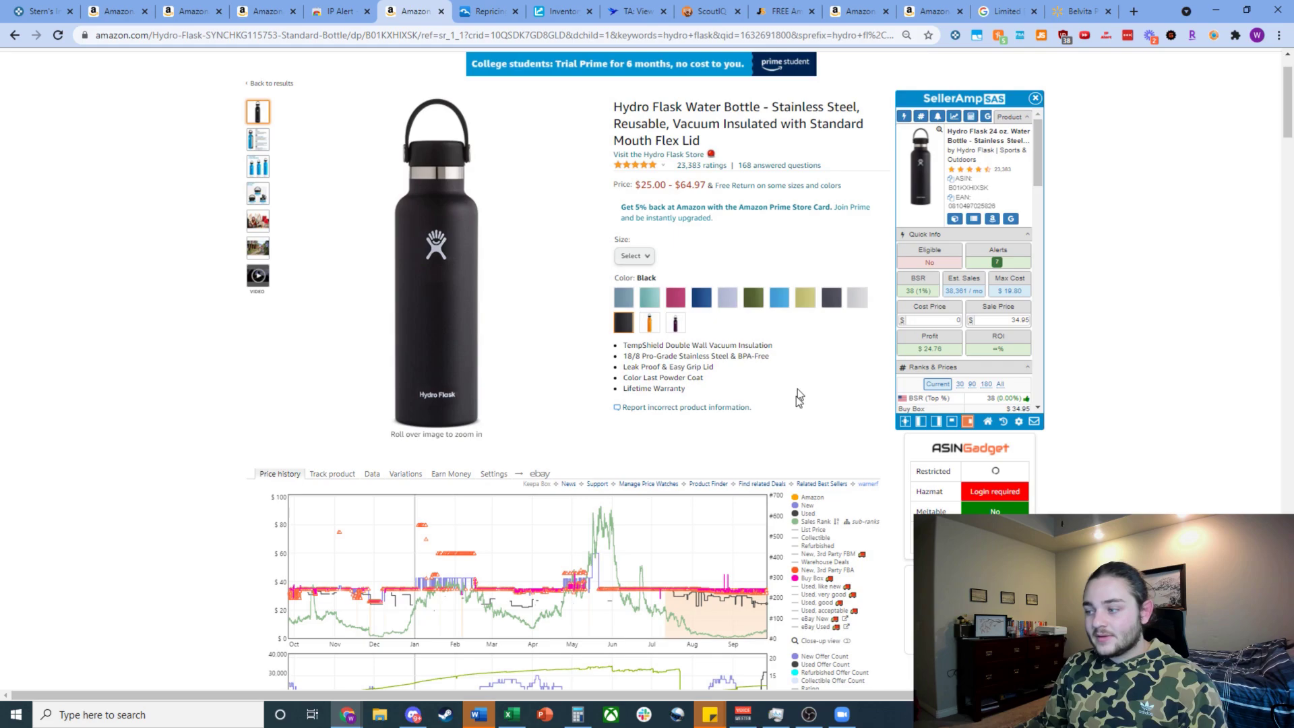
scroll(766, 453, "up", 1)
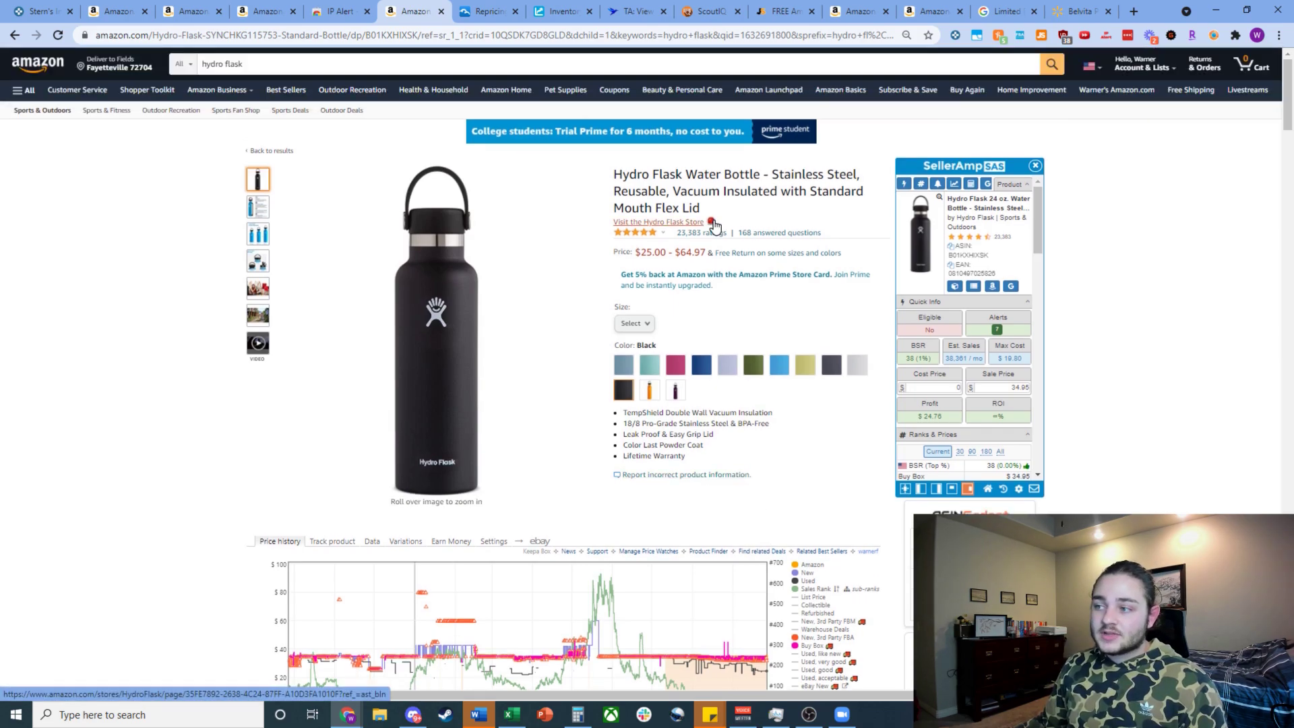
scroll(712, 224, "down", 1)
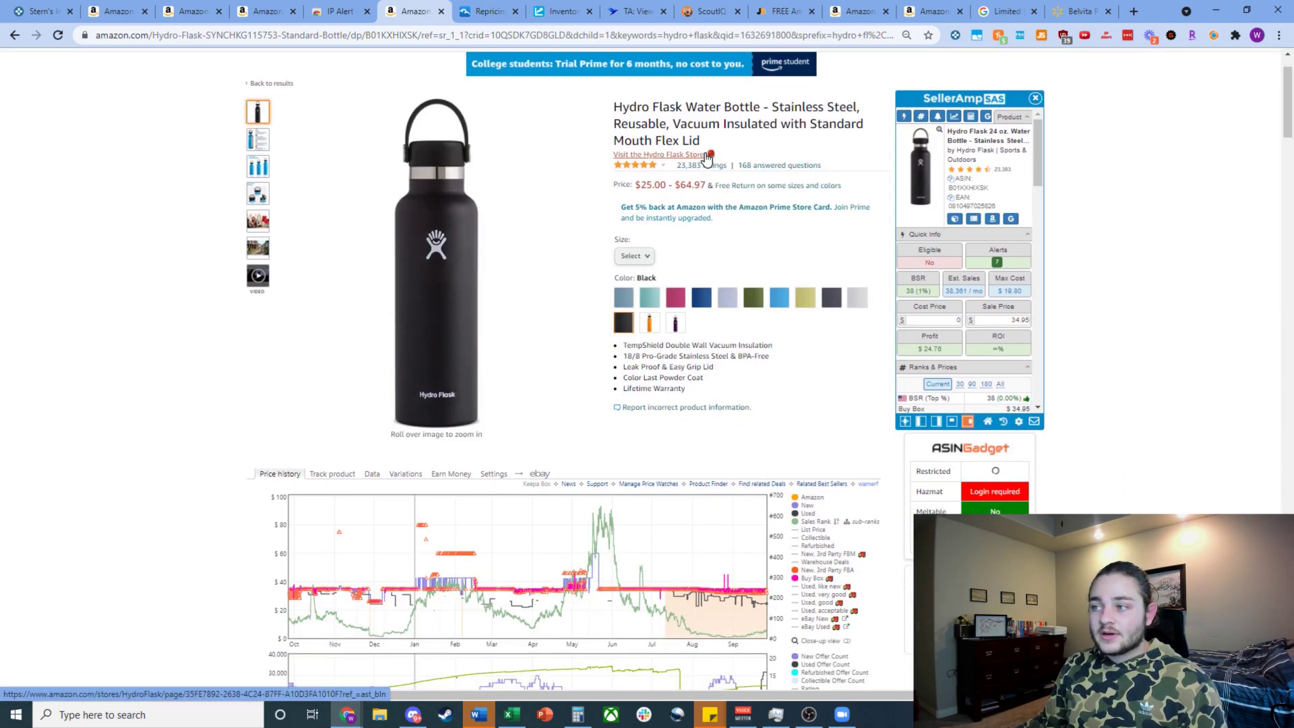
scroll(809, 418, "up", 1)
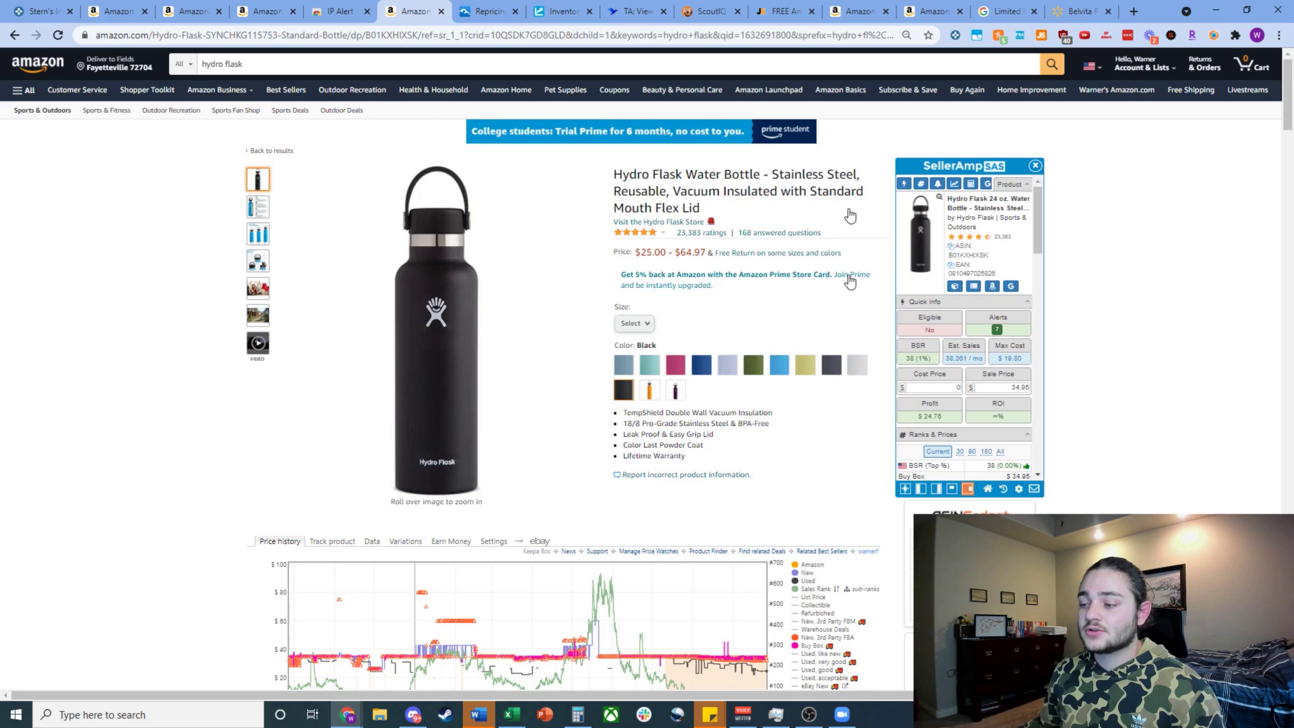
scroll(816, 362, "down", 1)
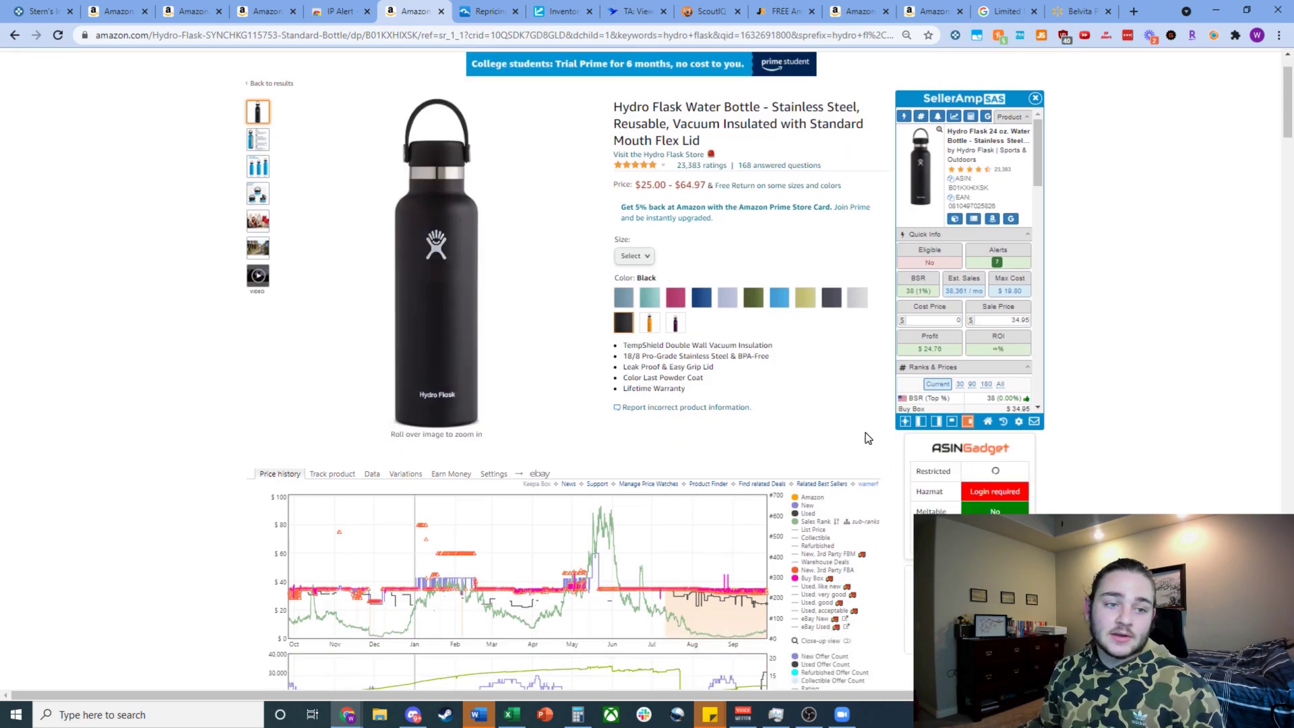
scroll(807, 422, "up", 1)
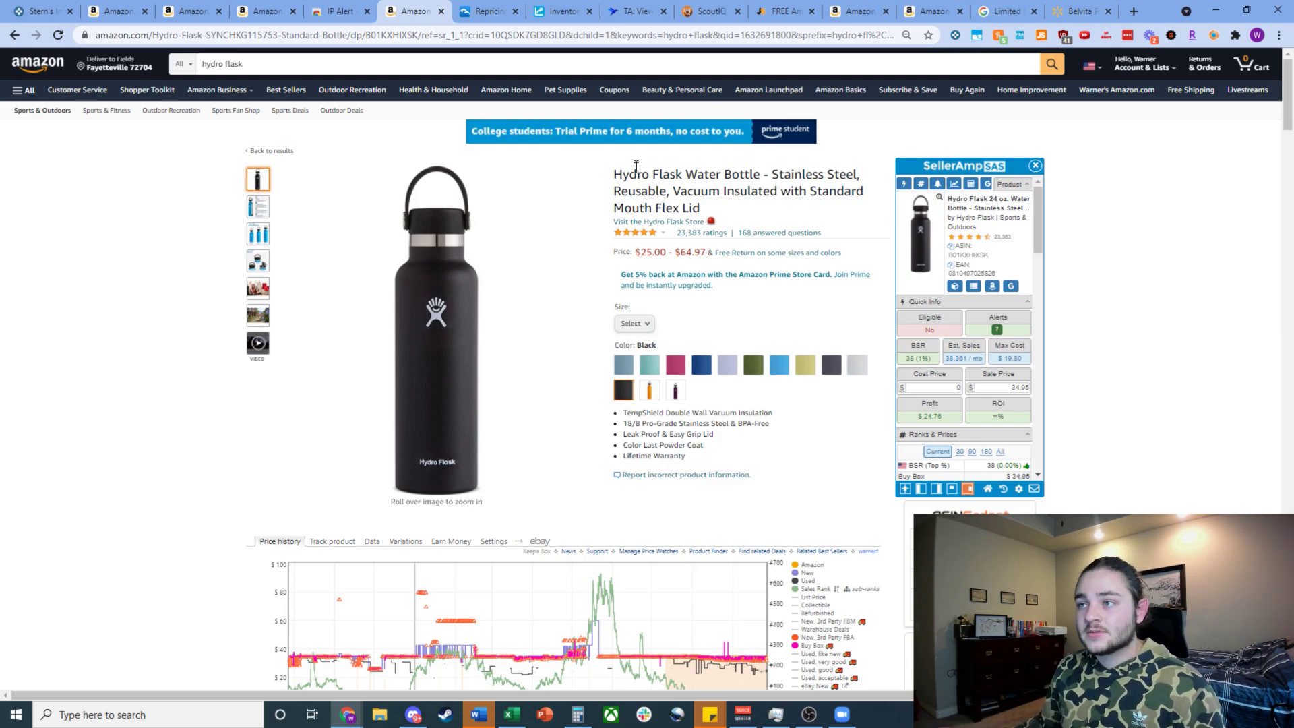
Step: Go to the Repricing Central tab and scroll through the Manage Listings table of Amazon US listings
left_click(484, 5)
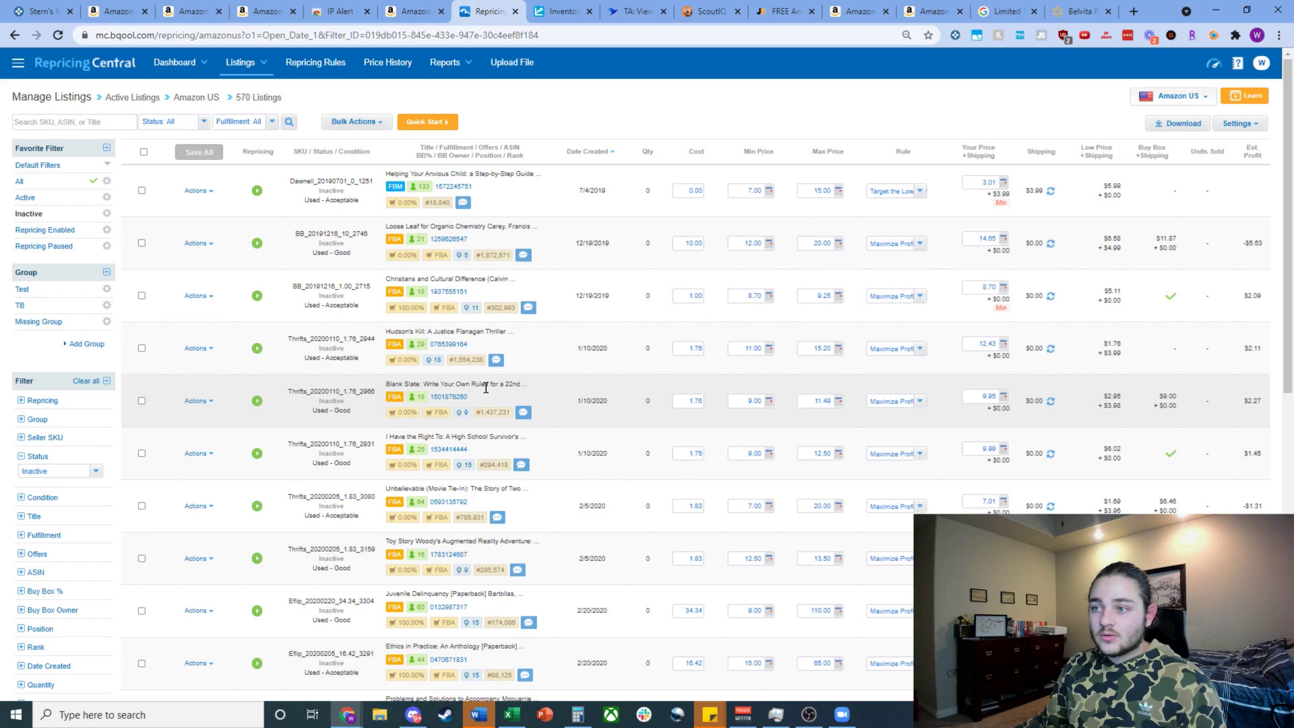
scroll(701, 313, "down", 1)
scroll(663, 322, "up", 1)
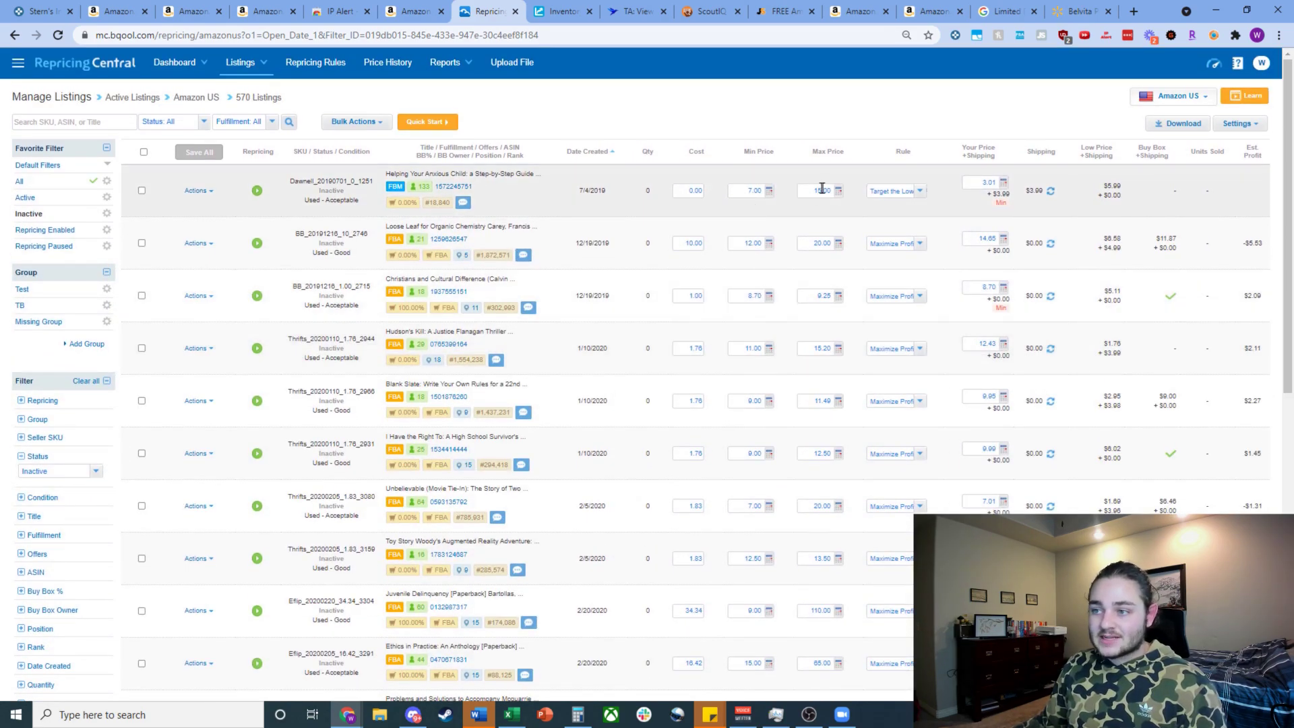
scroll(710, 496, "down", 1)
scroll(707, 499, "down", 2)
scroll(708, 497, "up", 3)
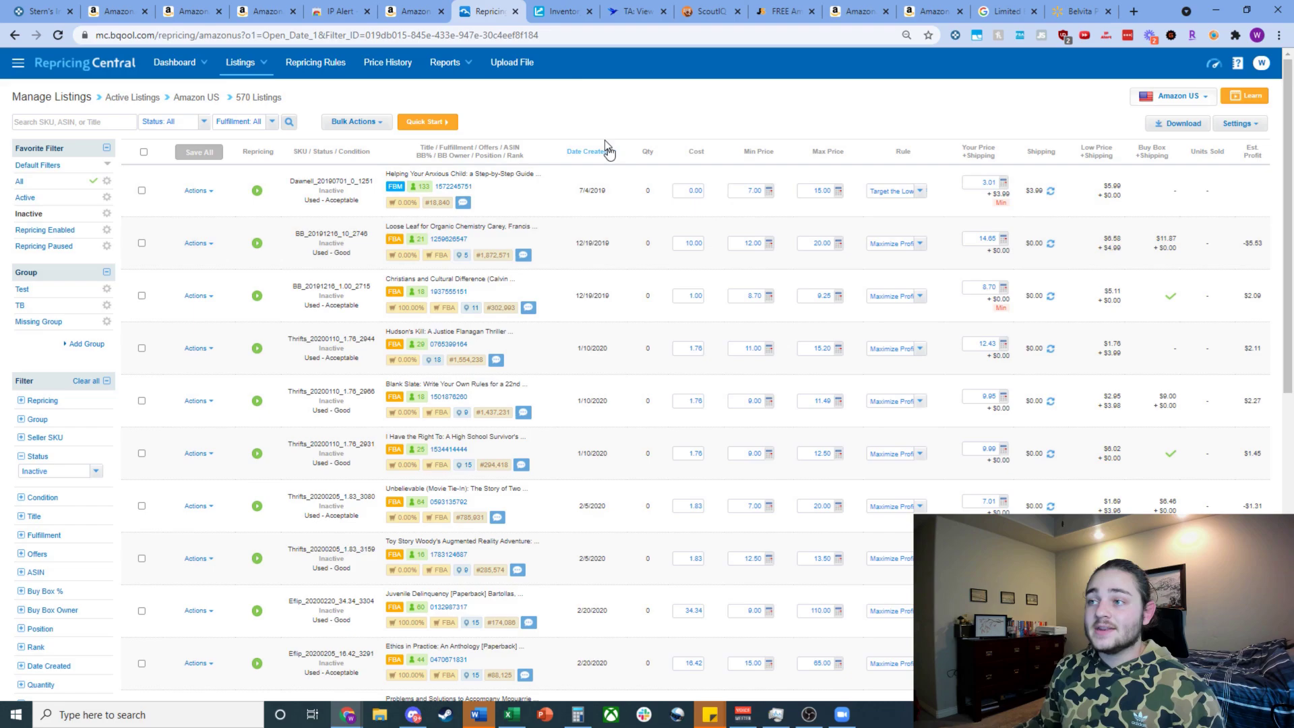
Step: Copy the Belvita biscuits ASIN B014Q609UO from the Amazon page address
left_click(558, 12)
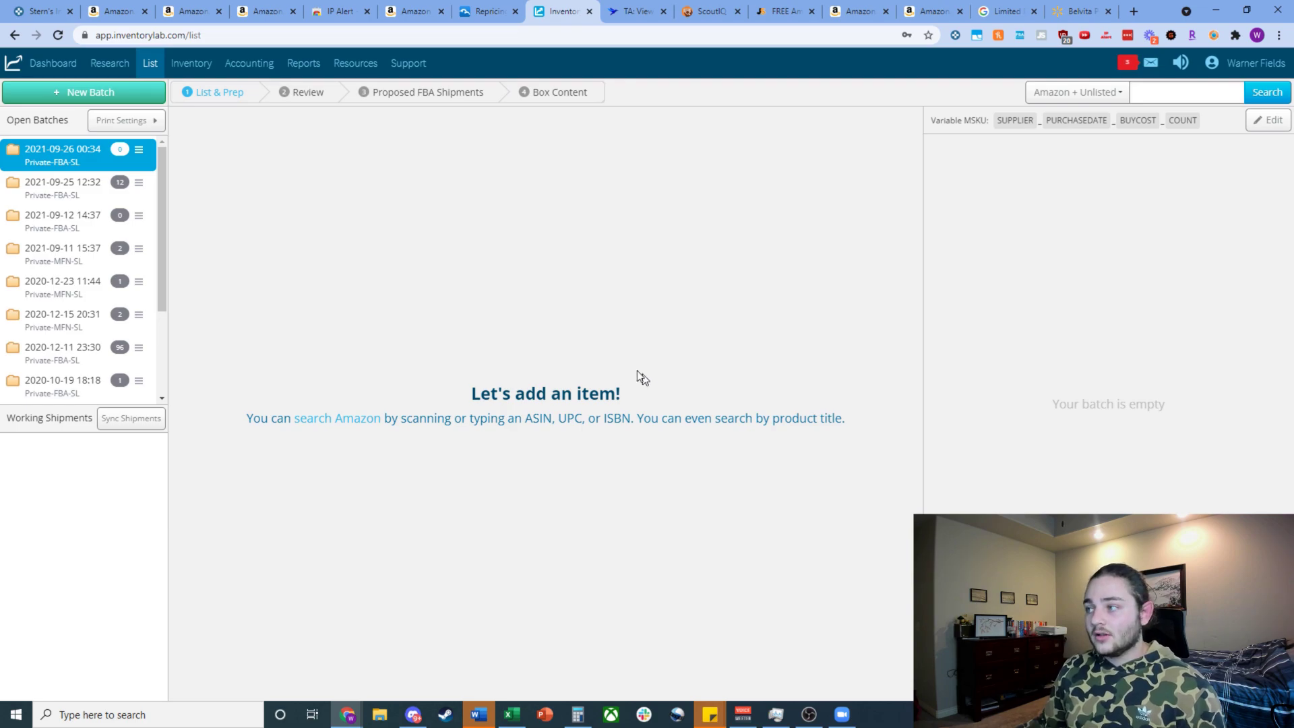
left_click(202, 6)
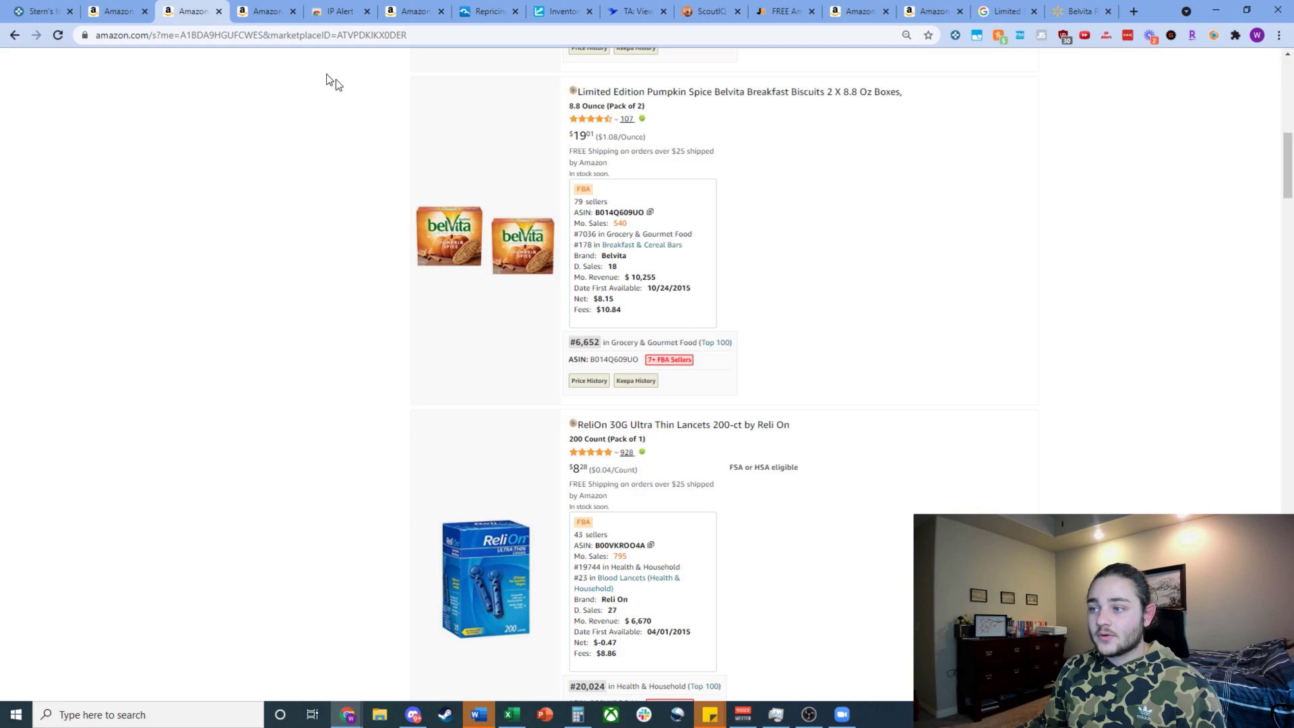
left_click(288, 9)
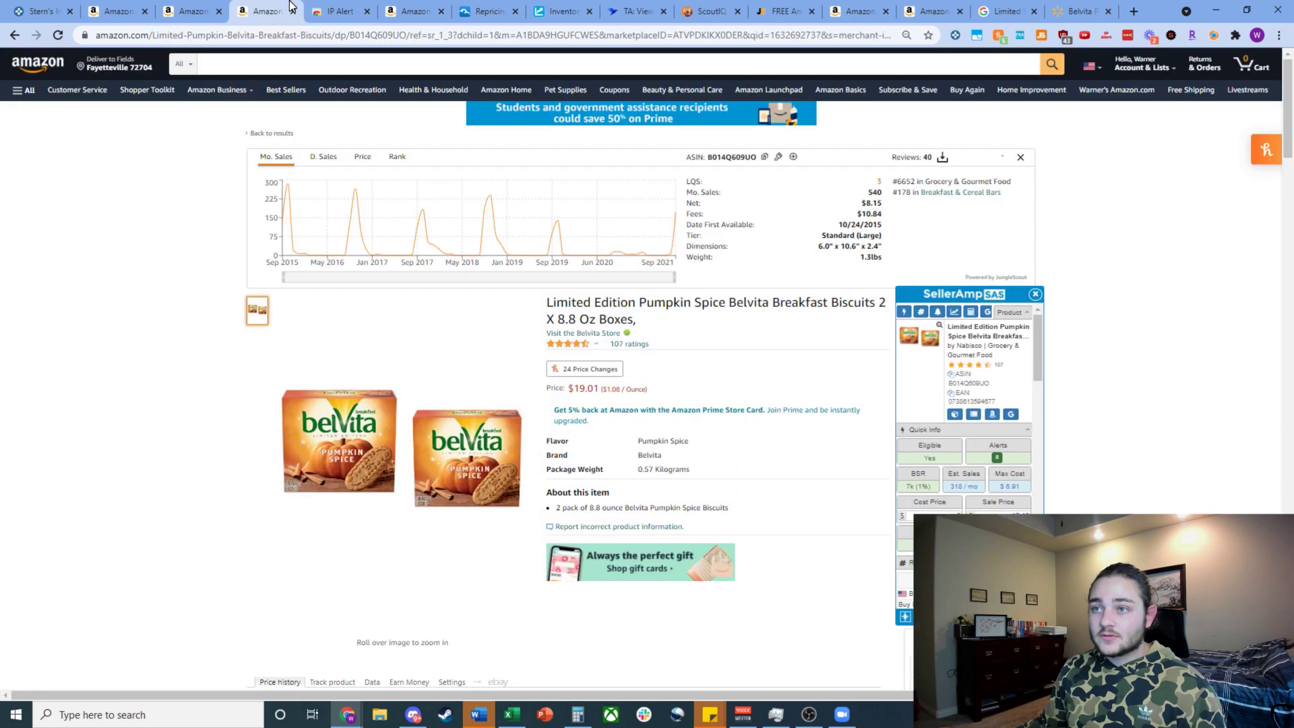
double_click(391, 35)
key("ctrl+c")
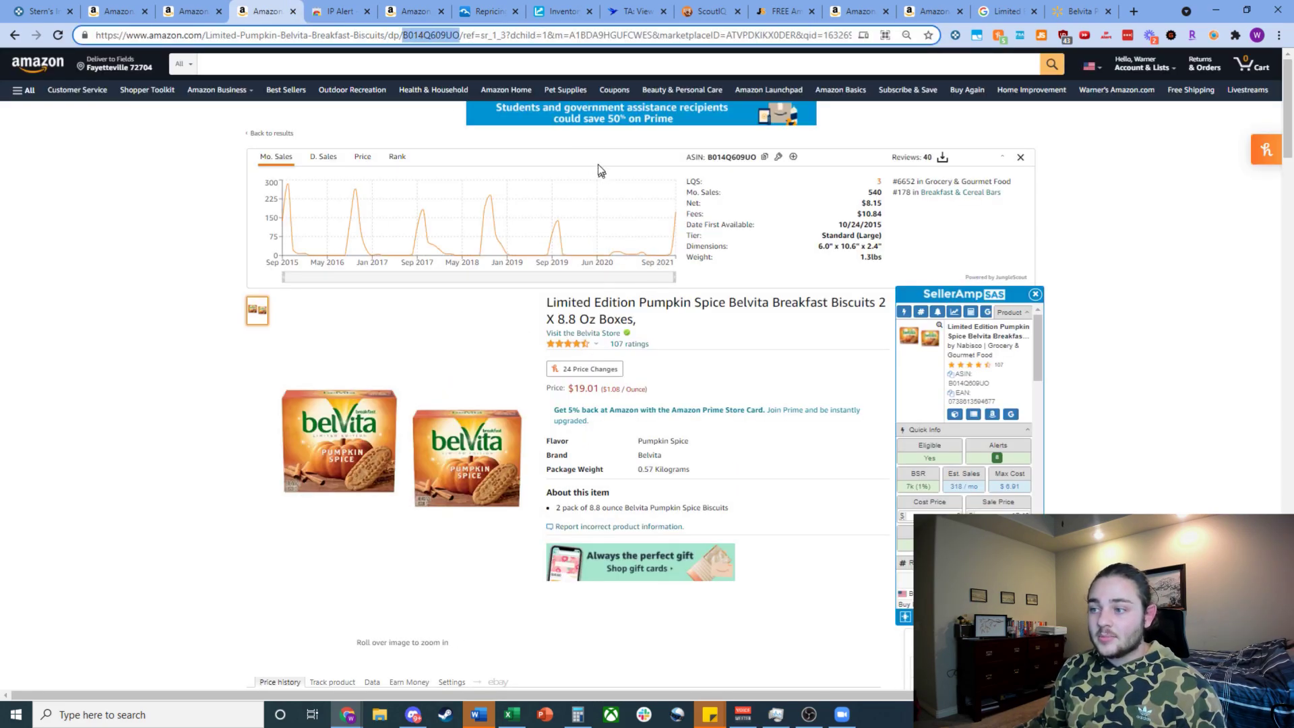
Step: Search the pasted ASIN in InventoryLab's List page and select the Belvita biscuits match
left_click(561, 11)
left_click(1146, 93)
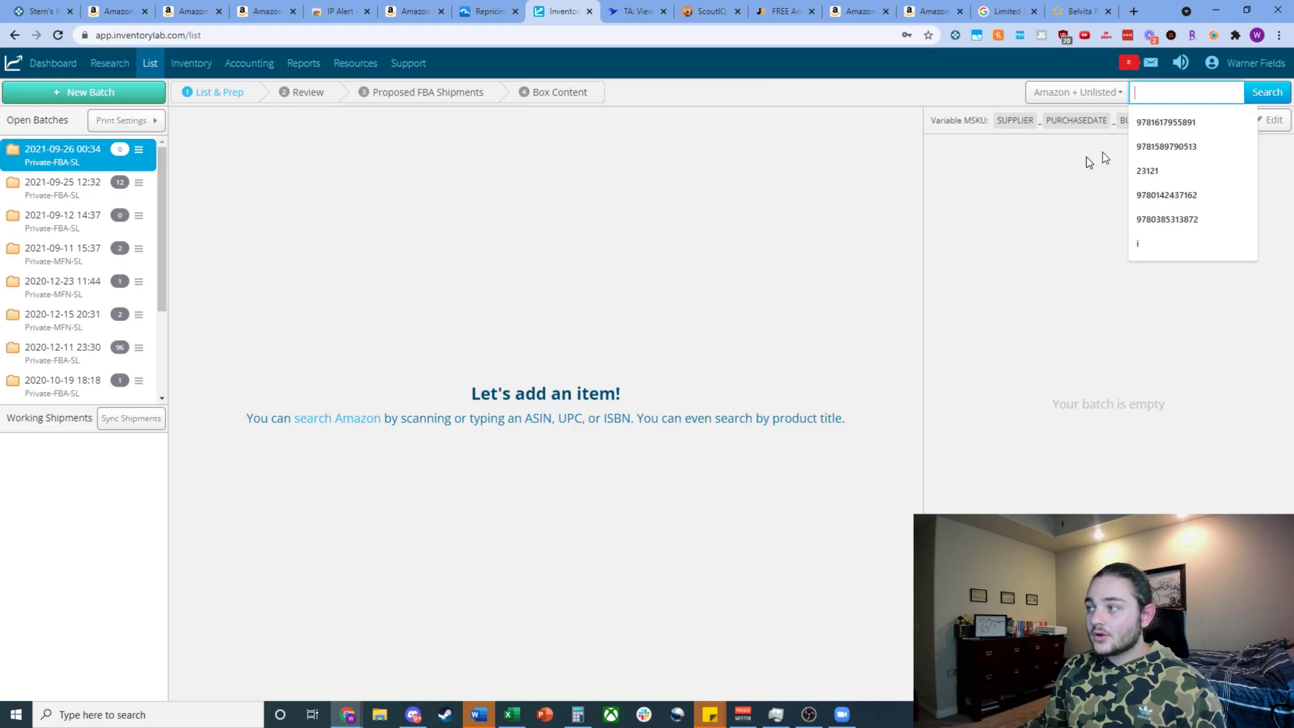
key("ctrl+v")
left_click(1258, 98)
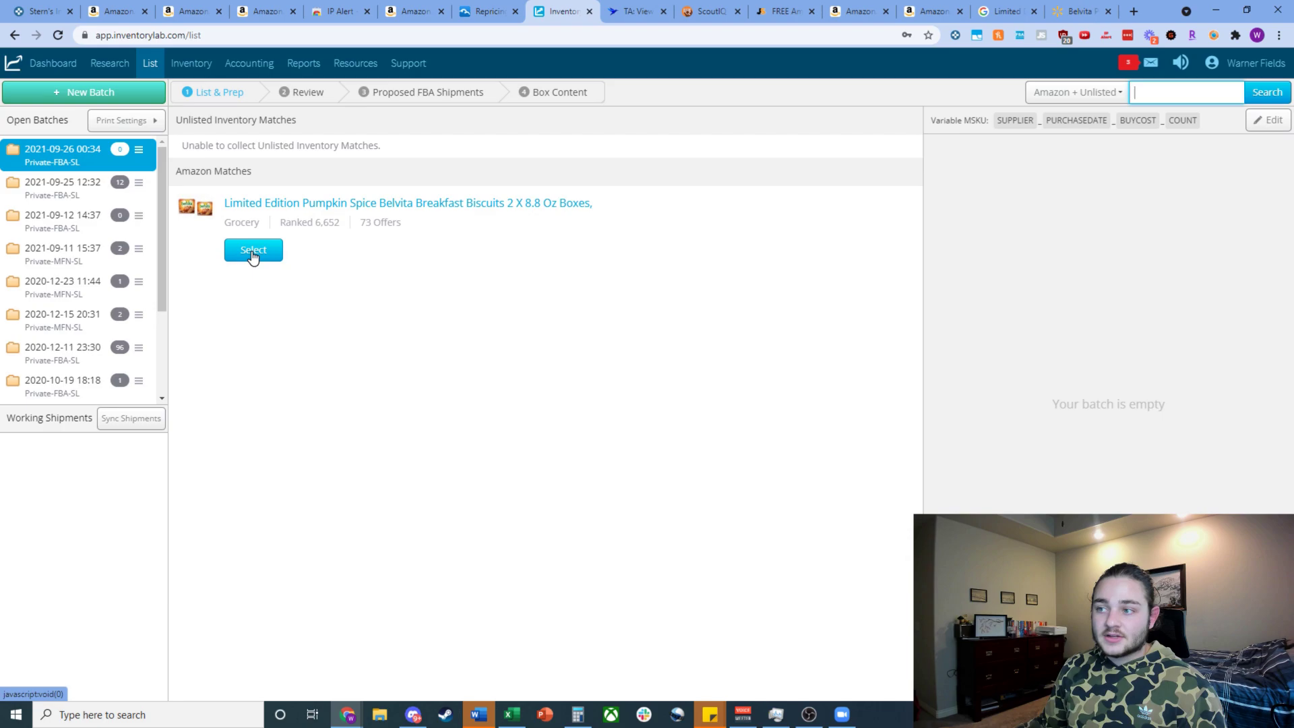
left_click(253, 252)
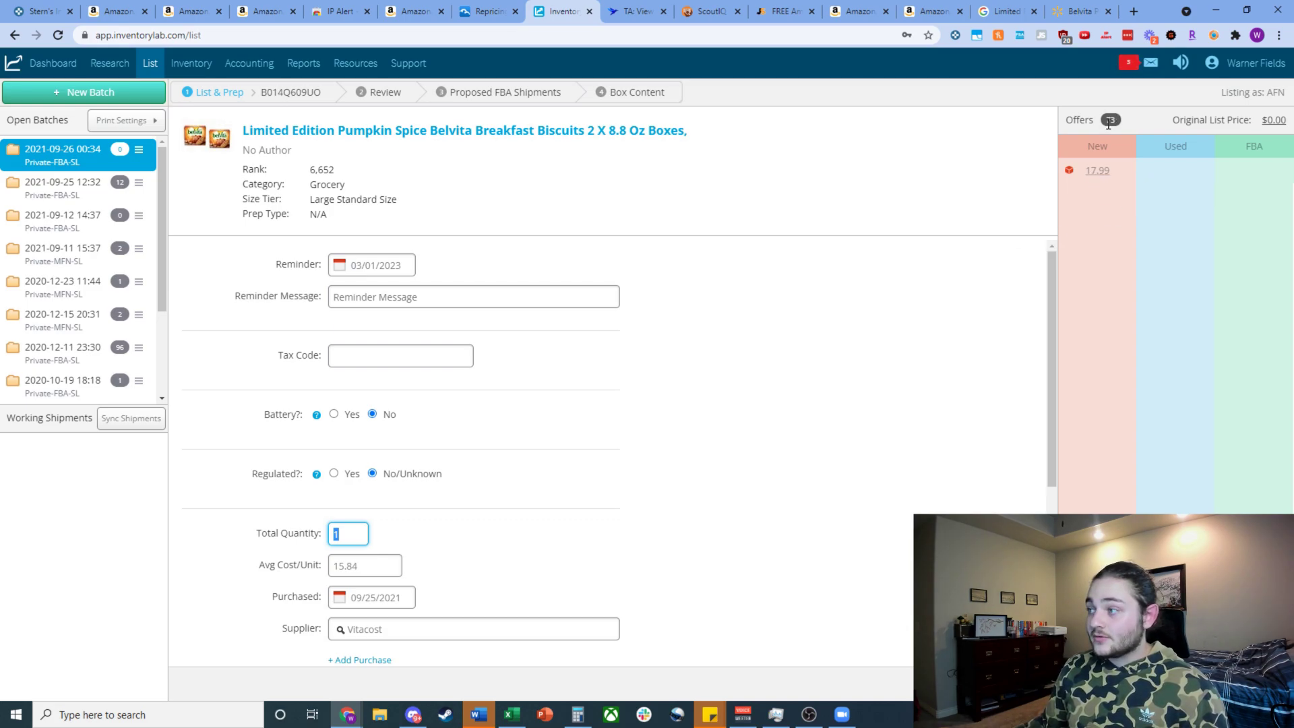
Step: Set the Belvita item's total quantity to 20
scroll(536, 450, "down", 3)
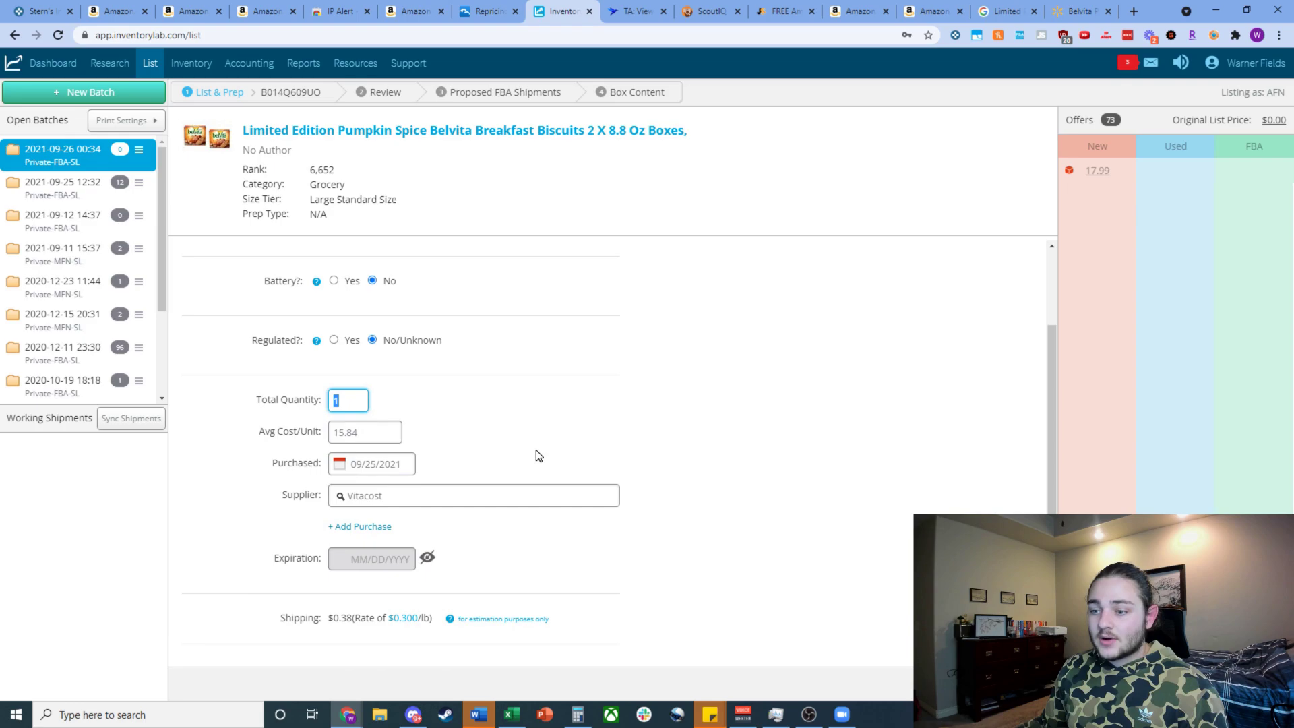
scroll(564, 459, "up", 3)
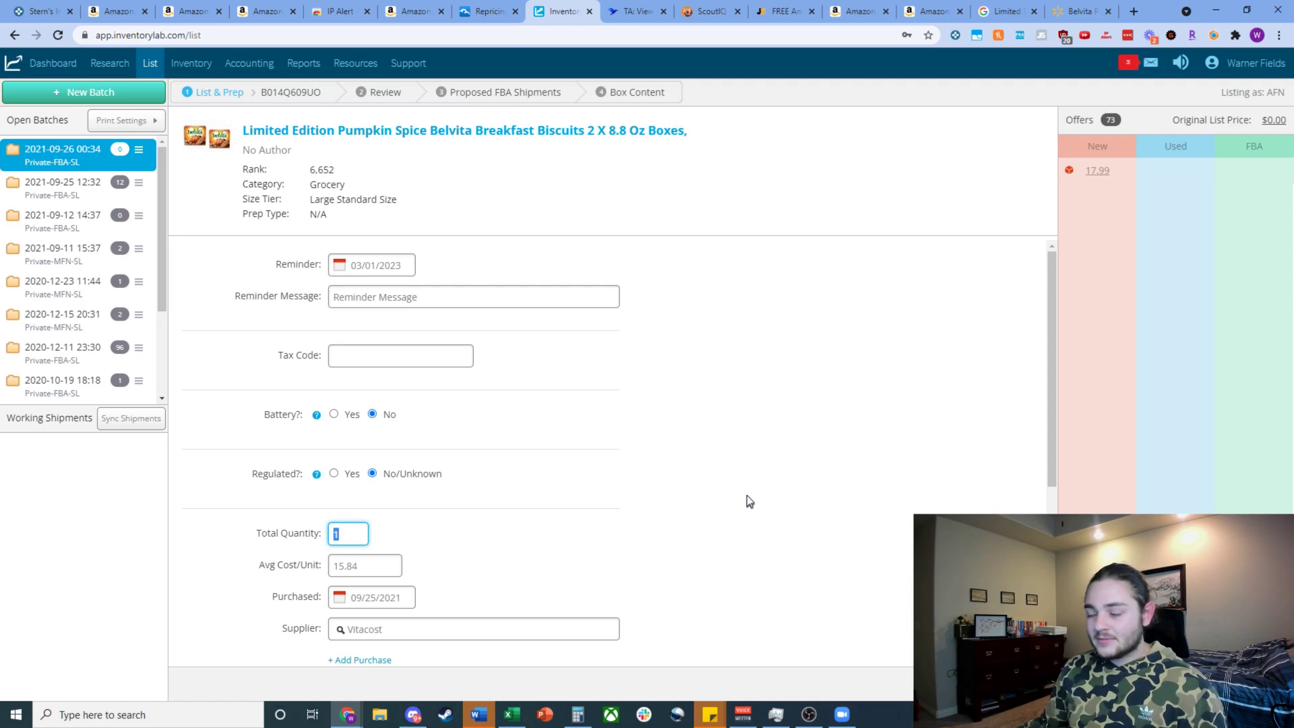
scroll(685, 523, "down", 1)
scroll(883, 425, "up", 1)
scroll(569, 494, "down", 1)
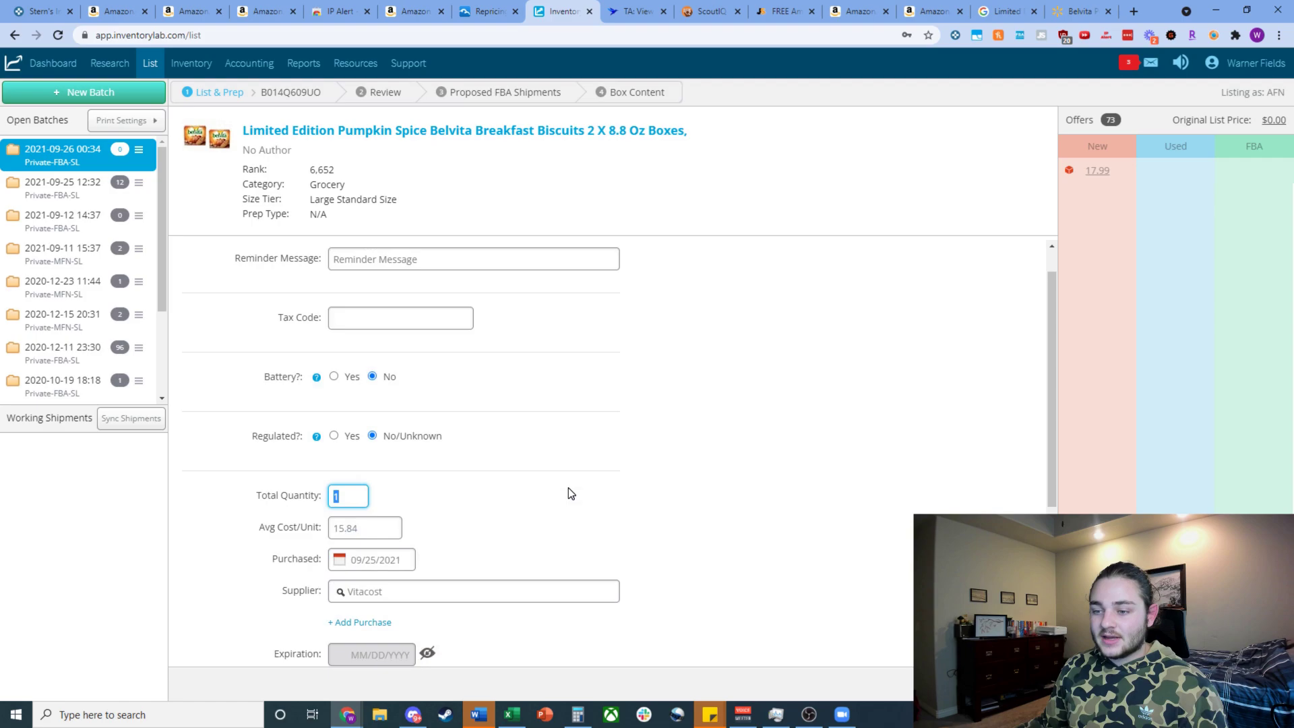
scroll(593, 472, "down", 1)
scroll(675, 438, "up", 2)
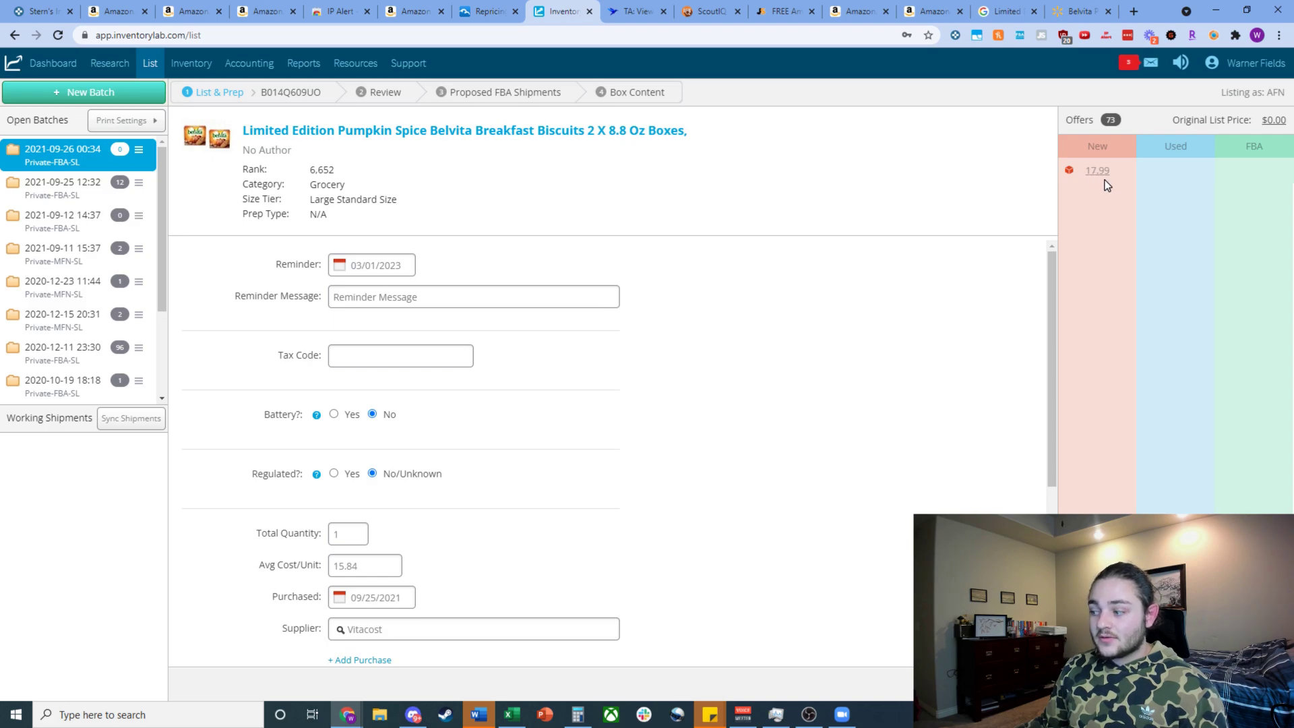
scroll(392, 540, "down", 1)
left_click(348, 472)
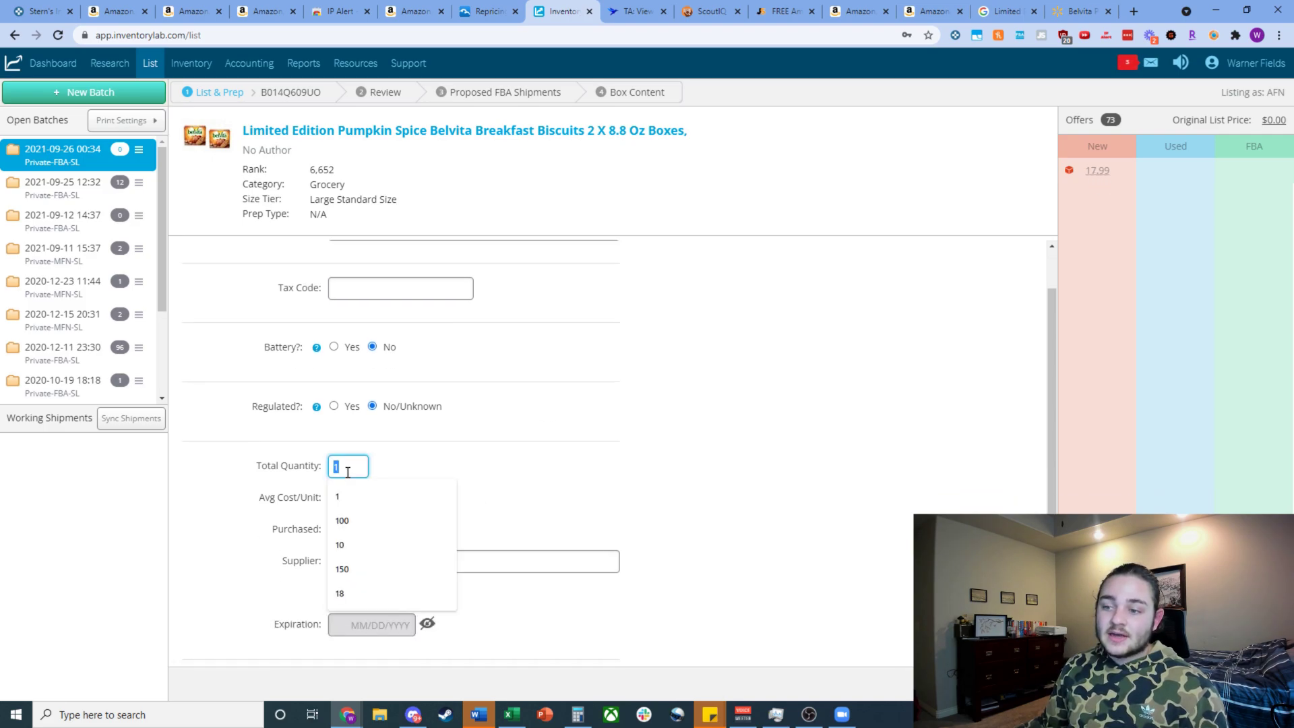
type("20")
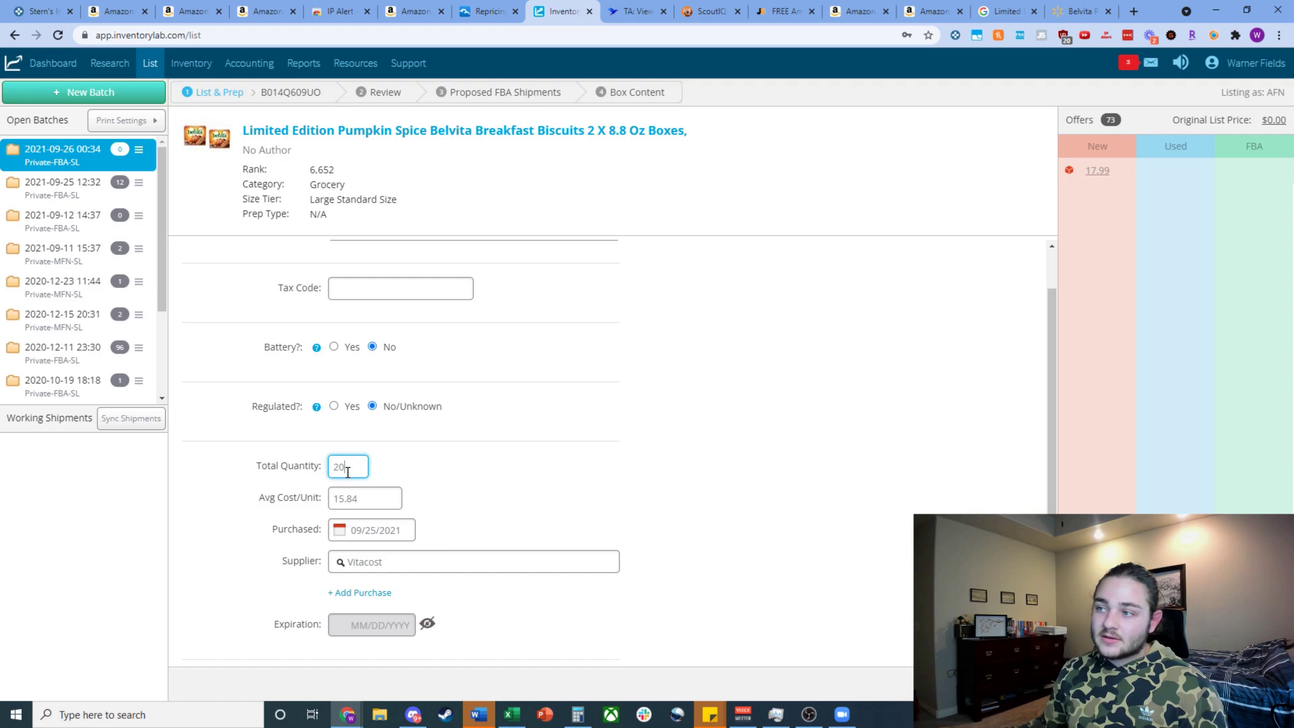
right_click(348, 472)
left_click(585, 419)
Step: Enter a 6.50 average unit cost, today's purchase date, and Walmart as supplier
left_click(348, 498)
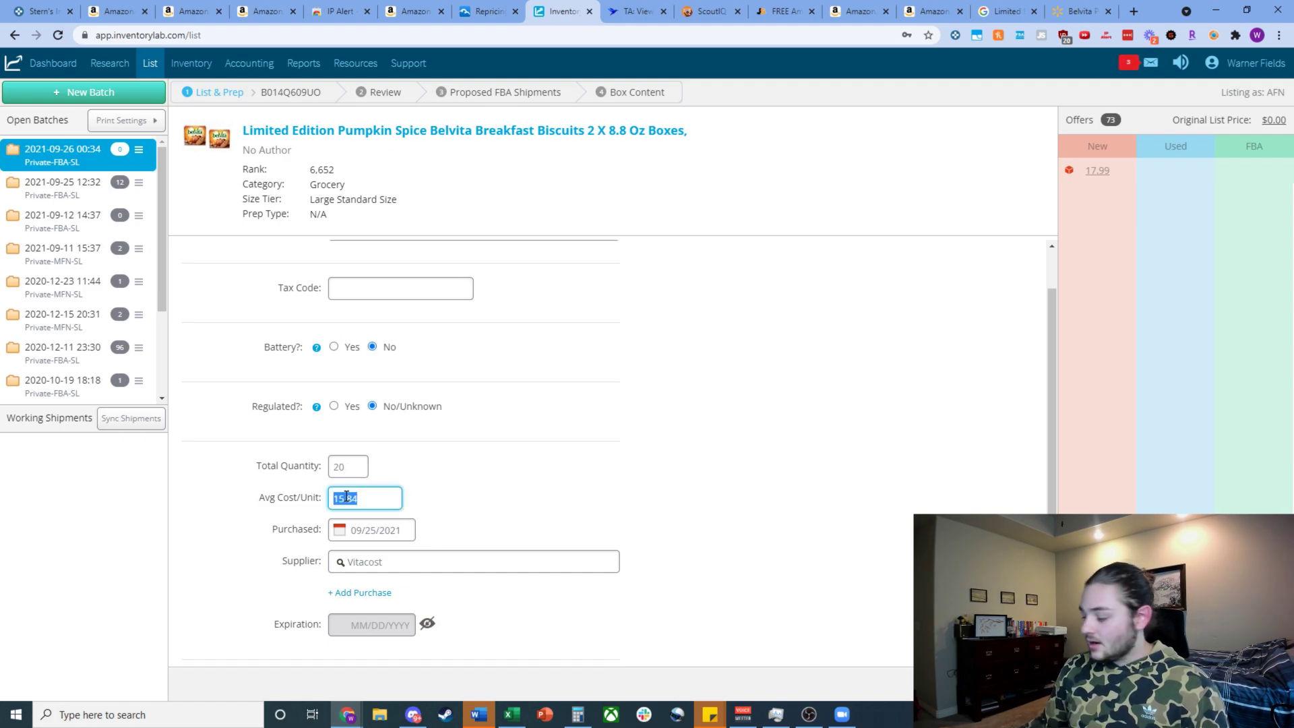
type("6.50")
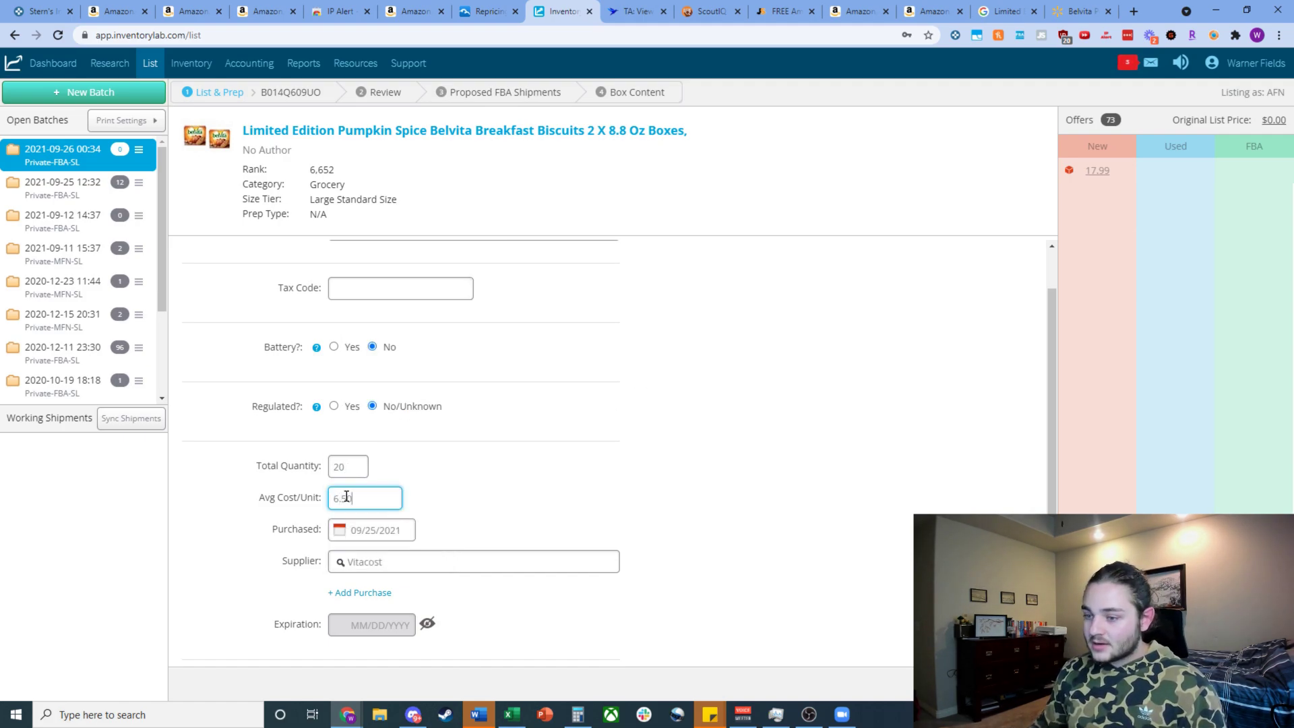
left_click(338, 531)
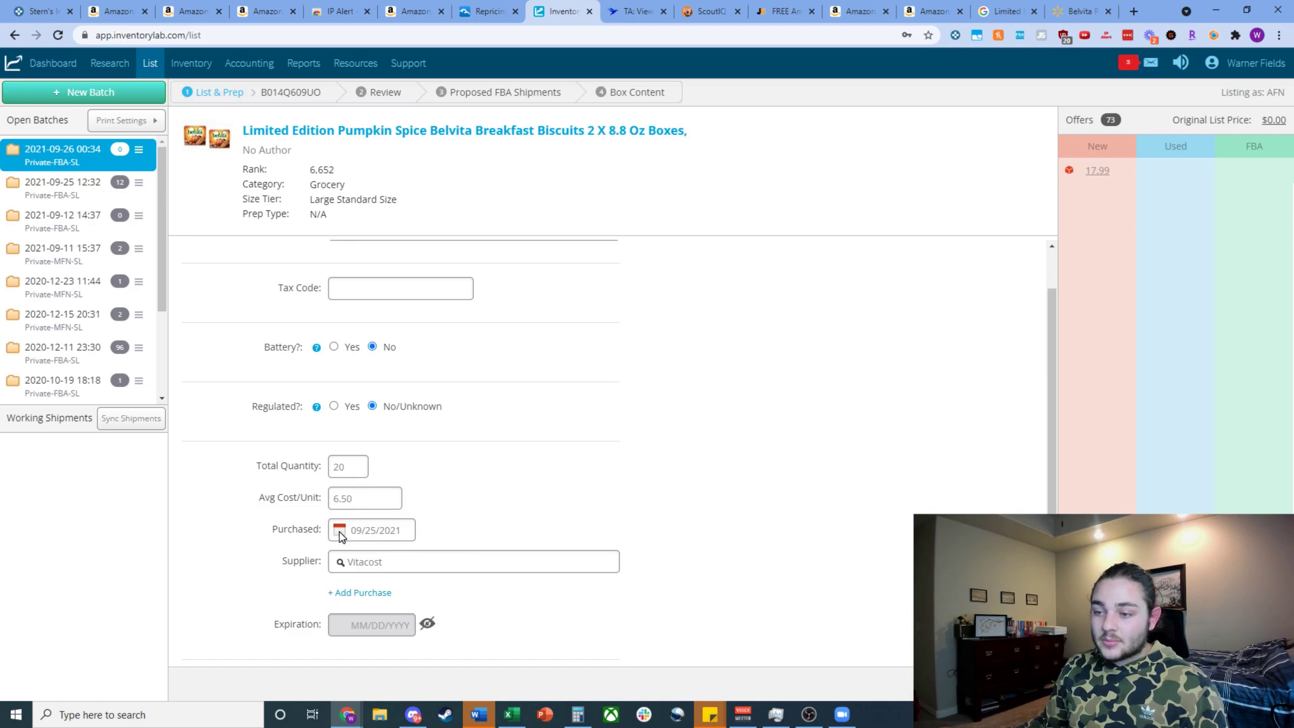
left_click(352, 505)
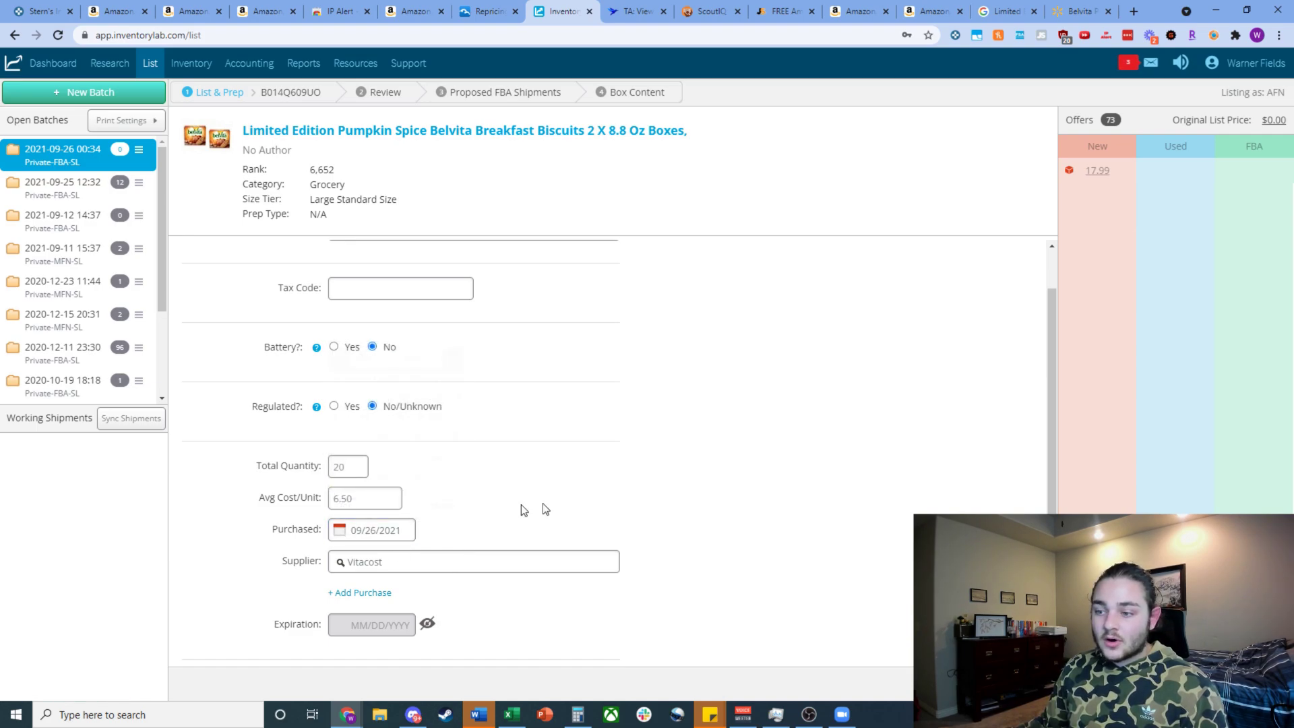
left_click(465, 570)
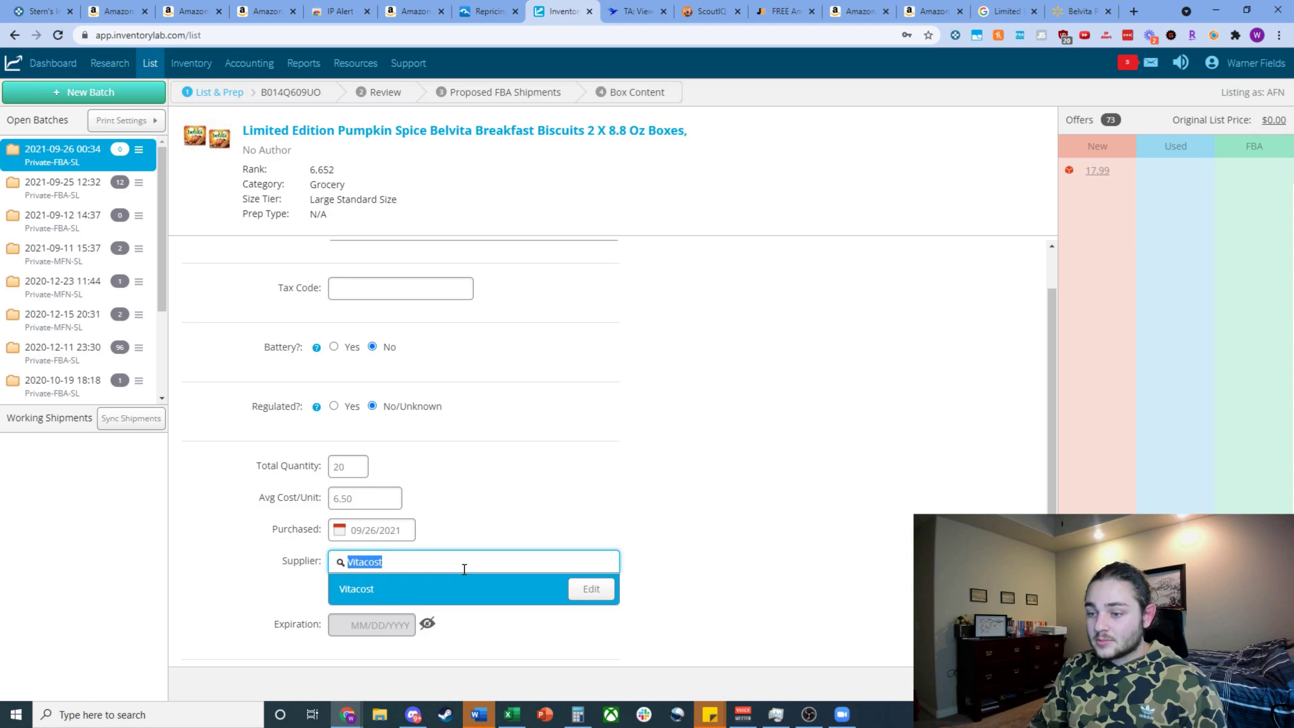
type("wla")
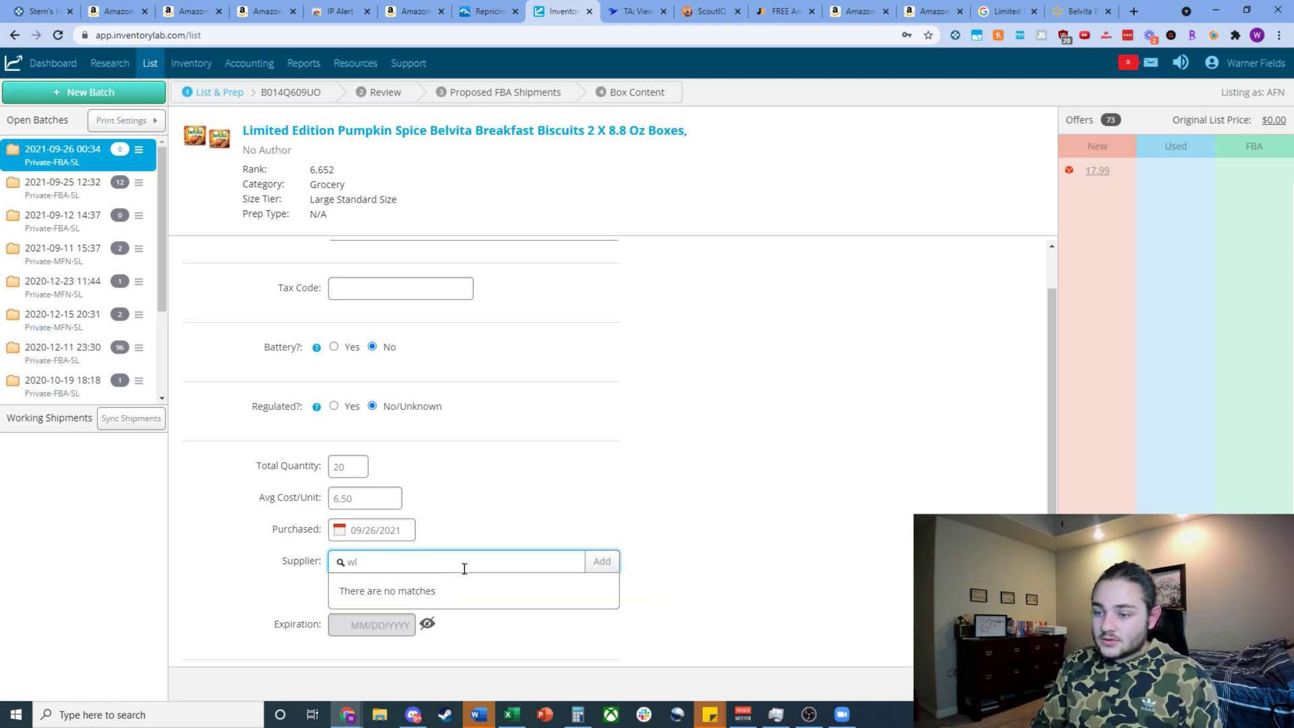
key("BackSpace")
type("al")
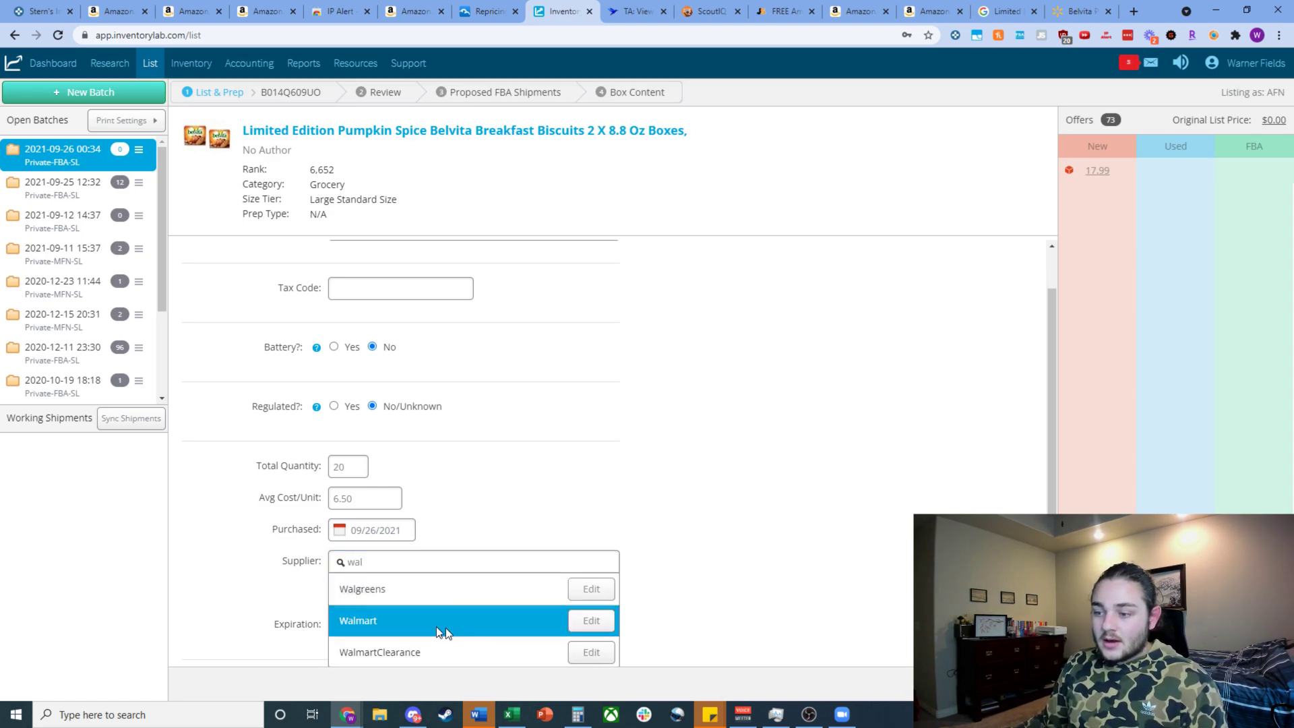
left_click(439, 627)
Step: Review the MSKU Walmart_20210926_6.50_6431, highlighting its 20210926 date portion
scroll(562, 597, "down", 2)
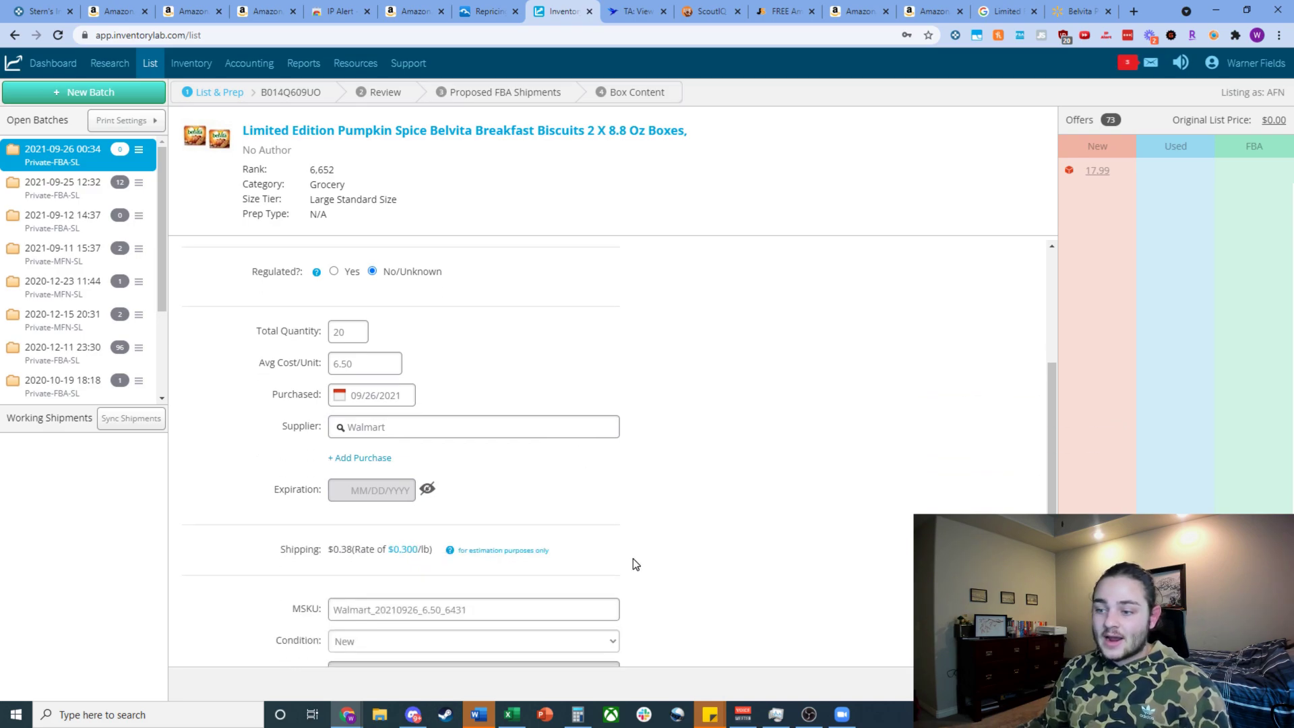
scroll(631, 587, "down", 2)
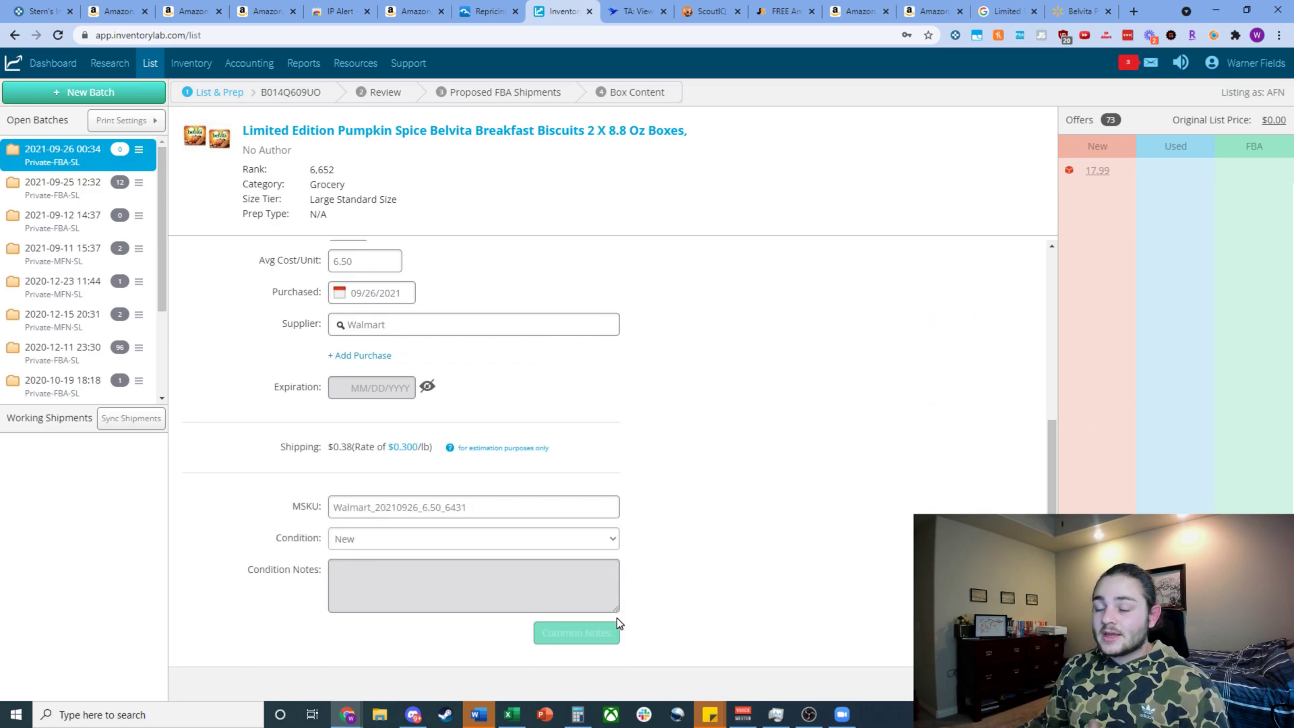
left_click(339, 506)
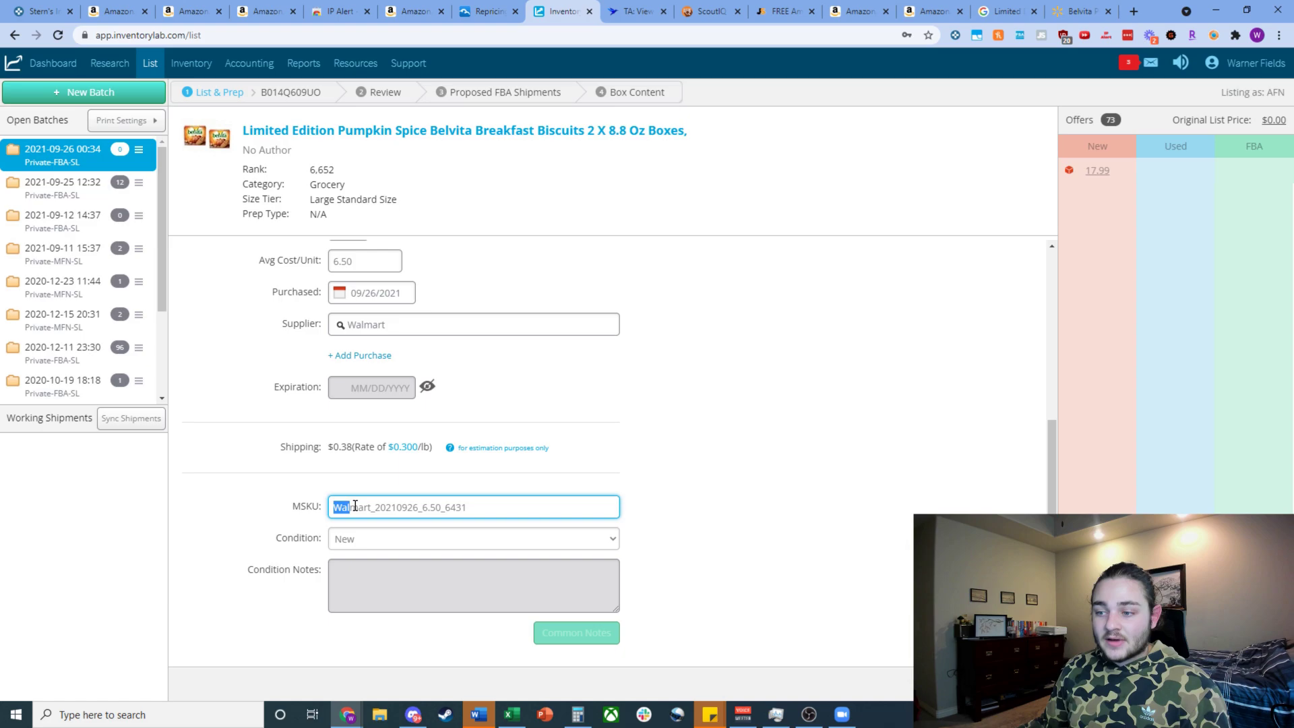
left_click_drag(375, 507, 415, 507)
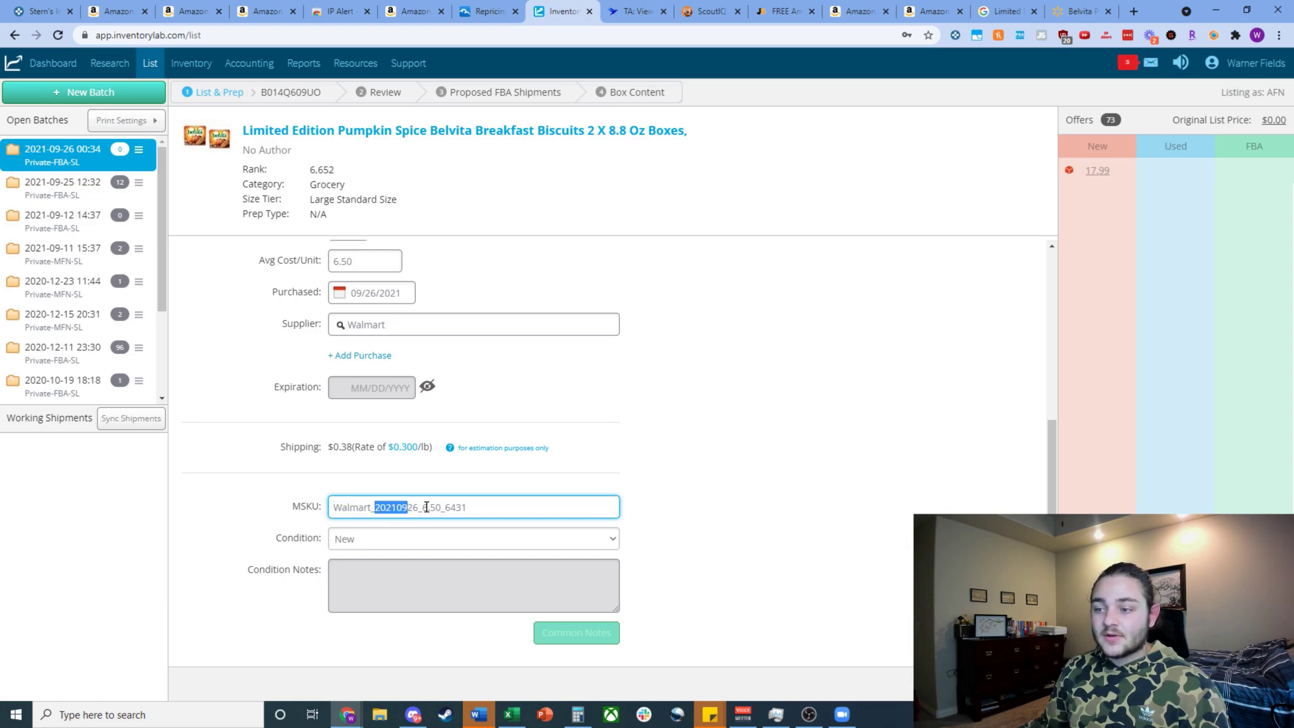
left_click(425, 507)
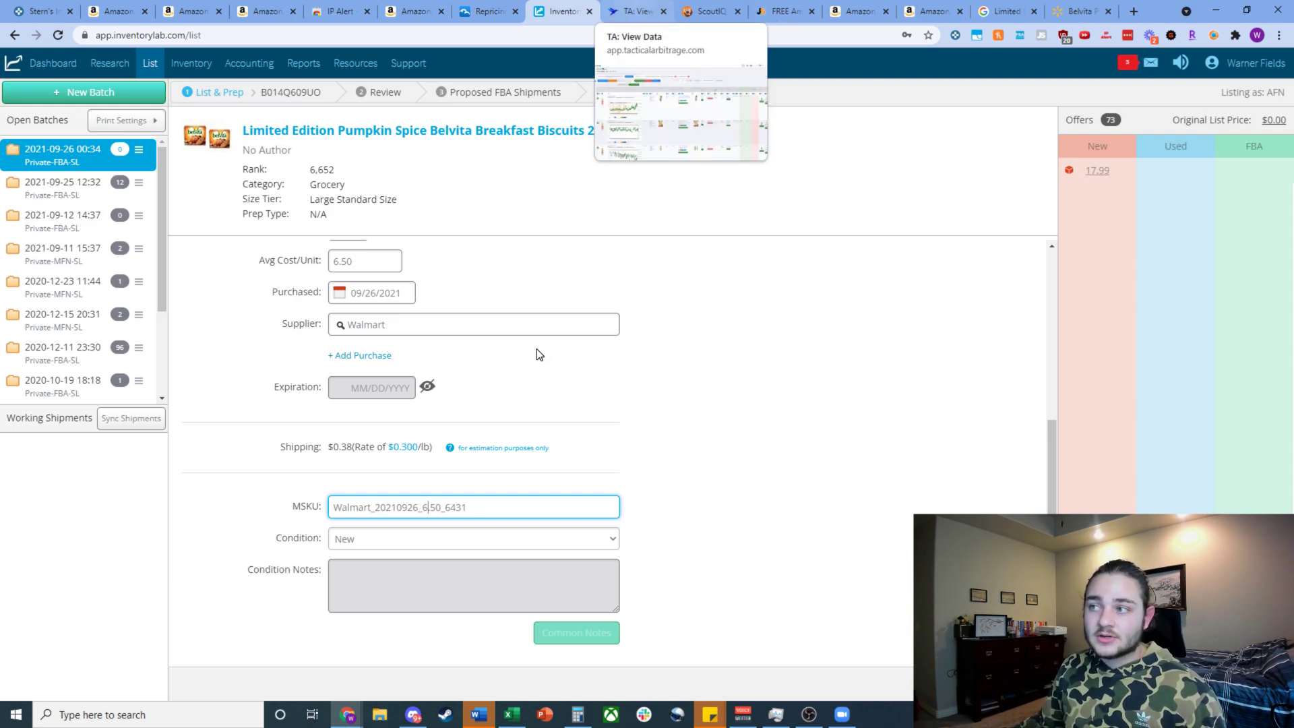
Step: Open Tactical Arbitrage's Product Search, delete the old Easy Bulk list, and set walmart.com as the source
left_click(634, 11)
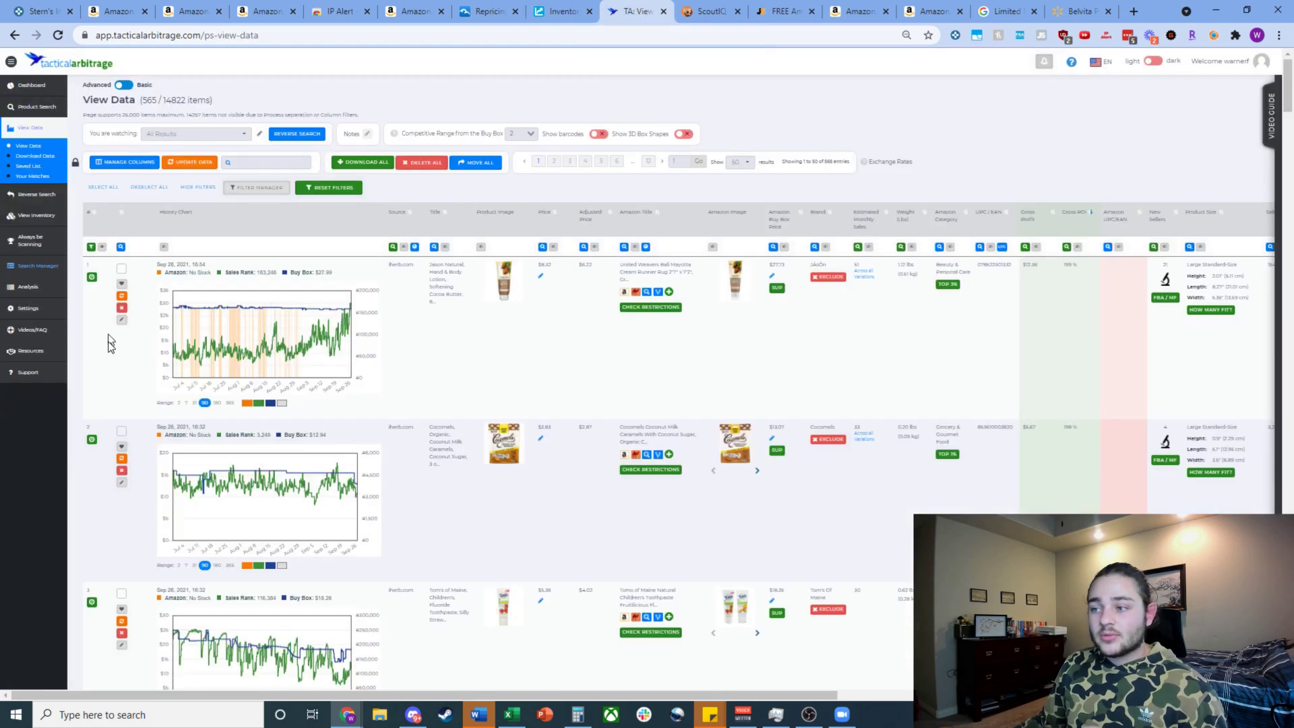
left_click(35, 105)
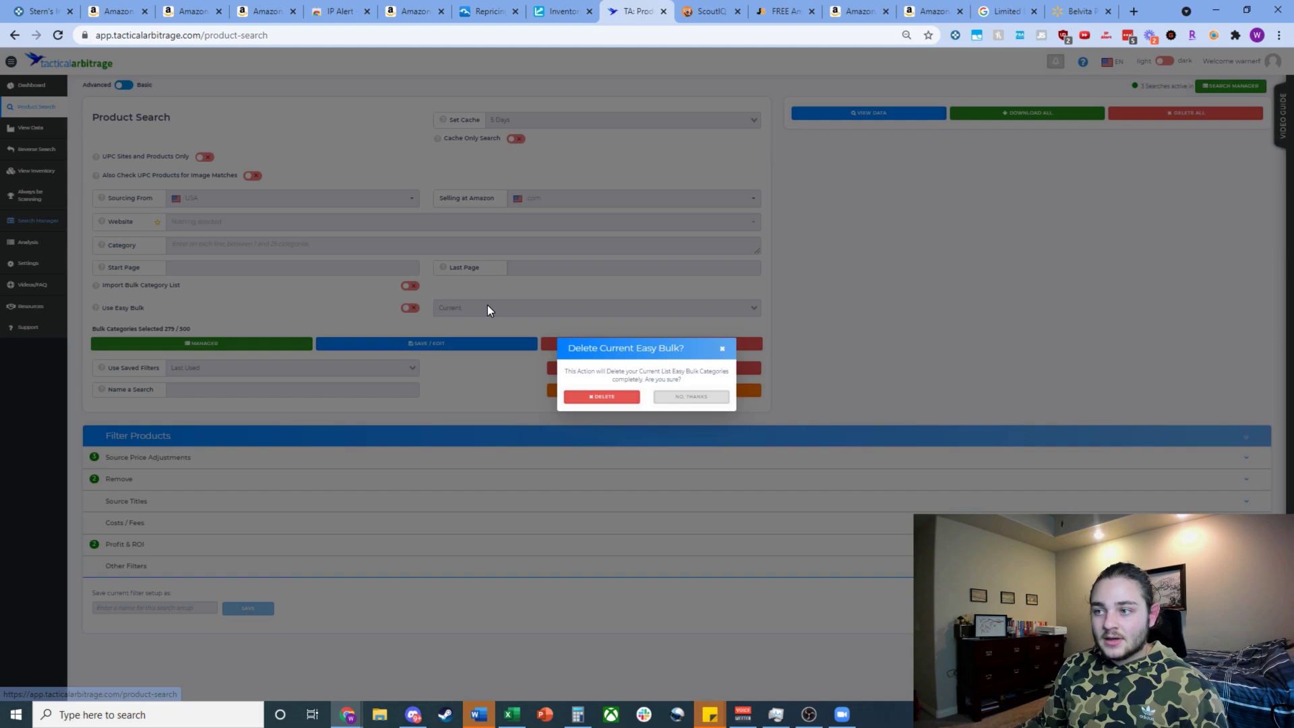
left_click(618, 398)
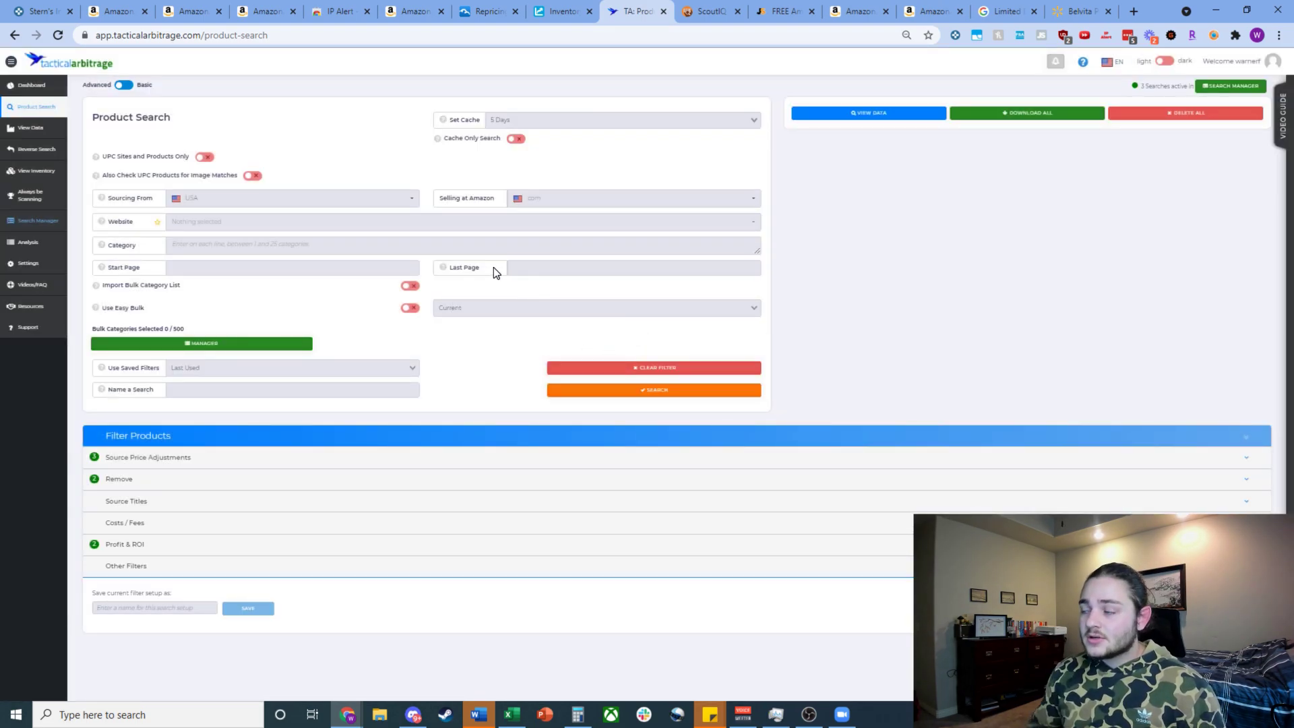
left_click(257, 223)
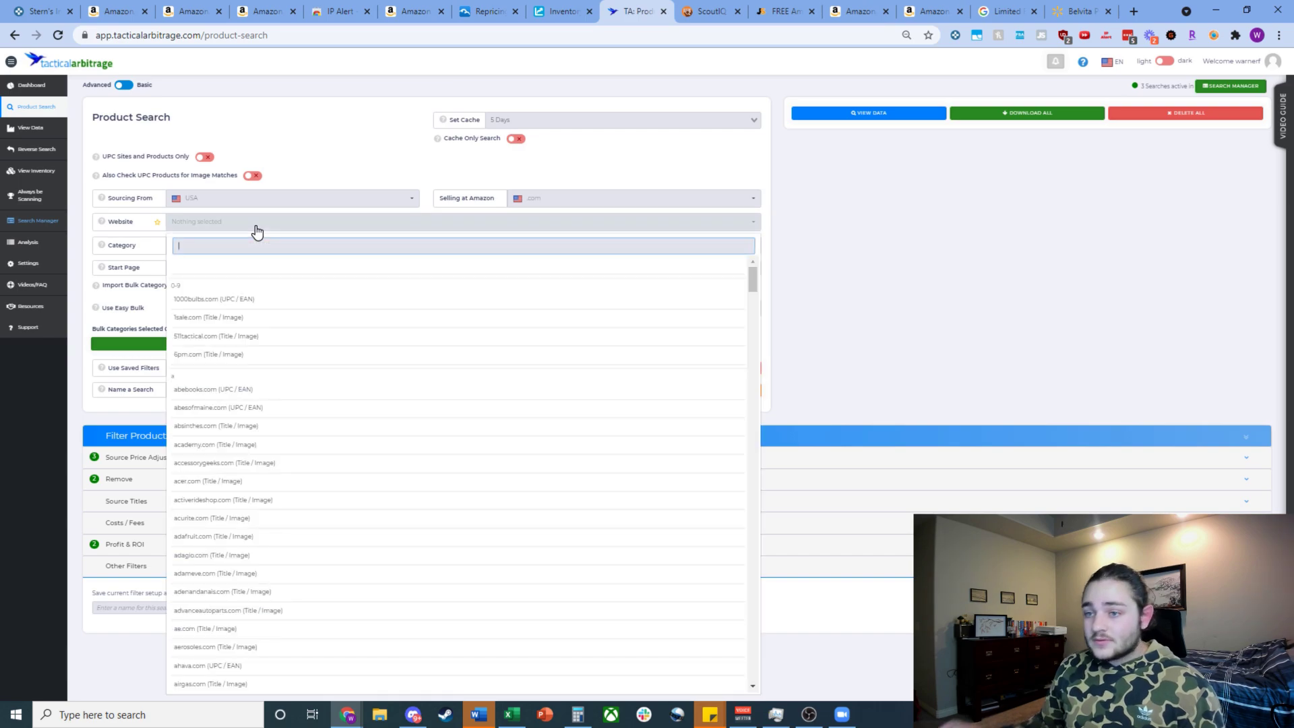
type("walmart")
key("Return")
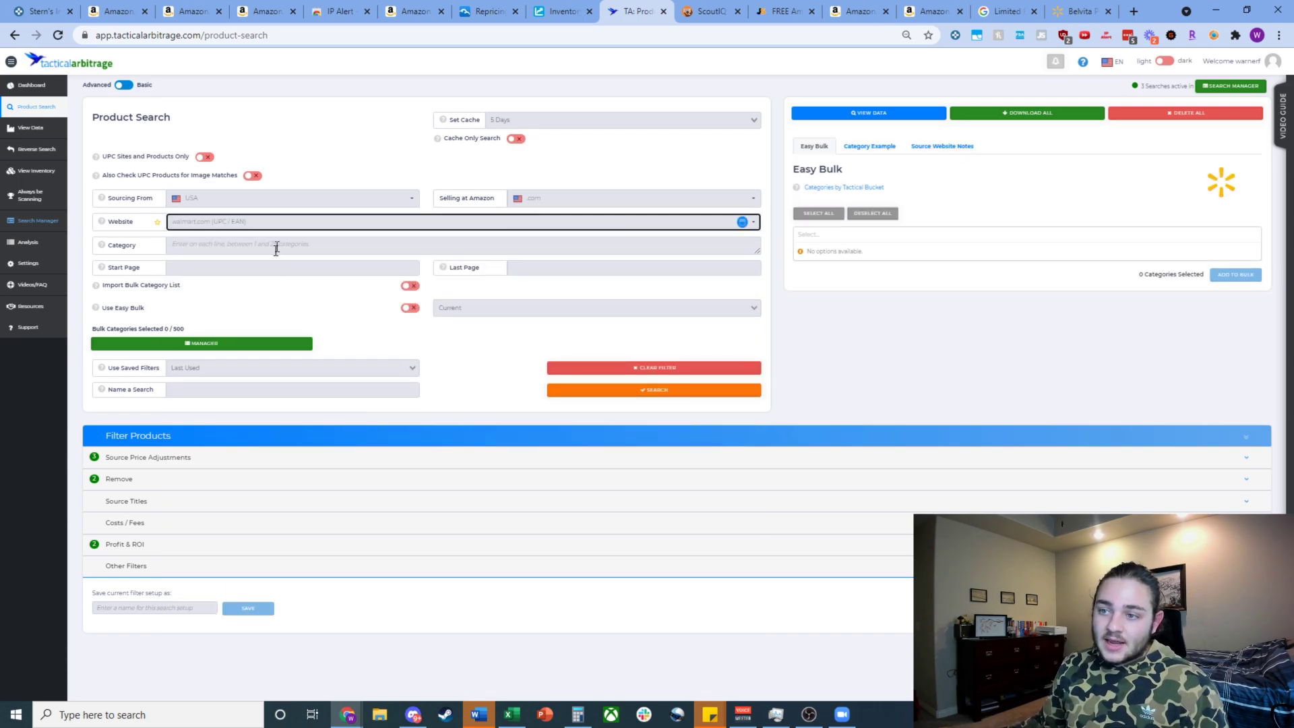
Step: Add the 444 Food categories to the bulk search and apply saved filter test3
left_click(813, 350)
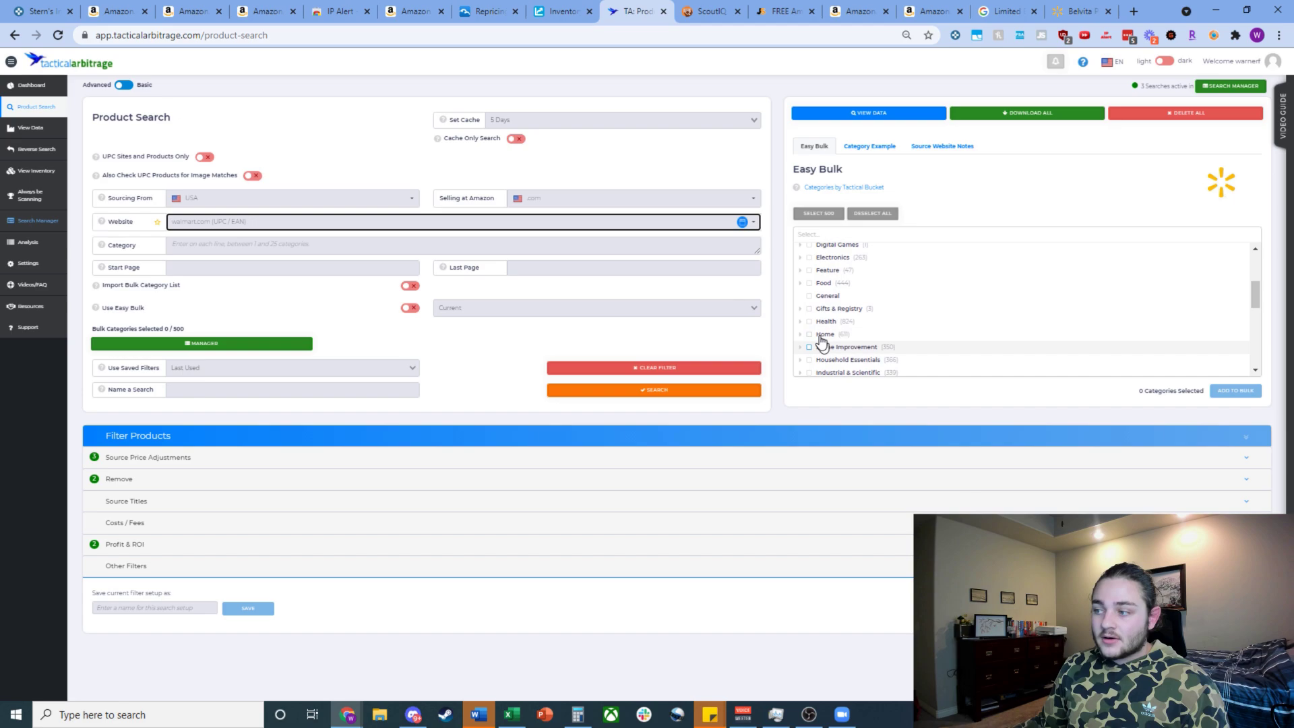
scroll(817, 297, "down", 1)
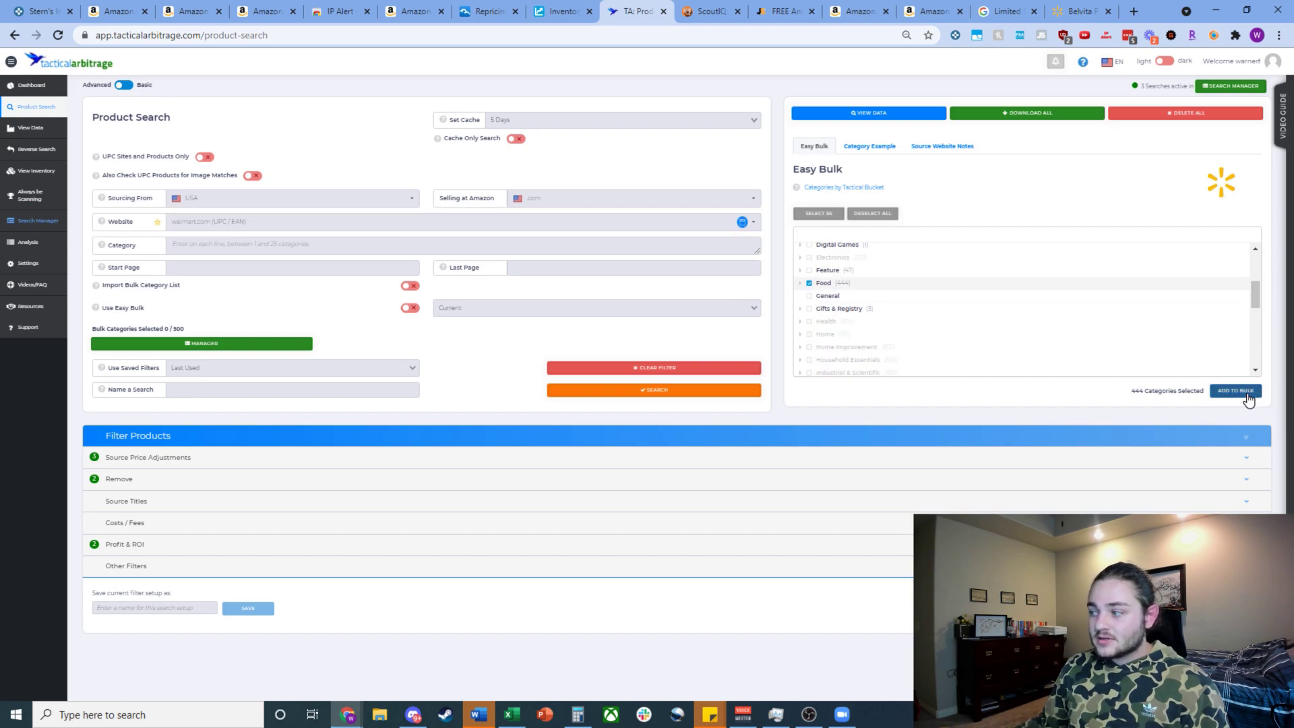
left_click(1236, 390)
left_click(251, 344)
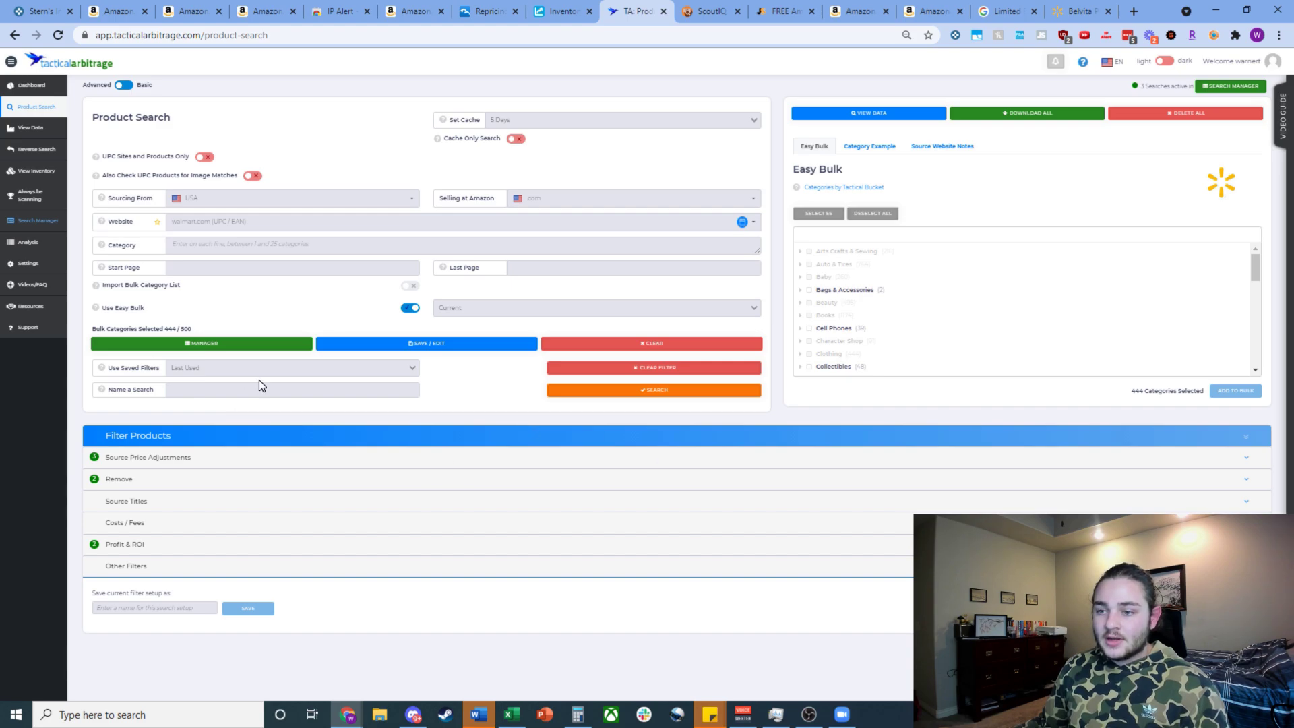
left_click(237, 370)
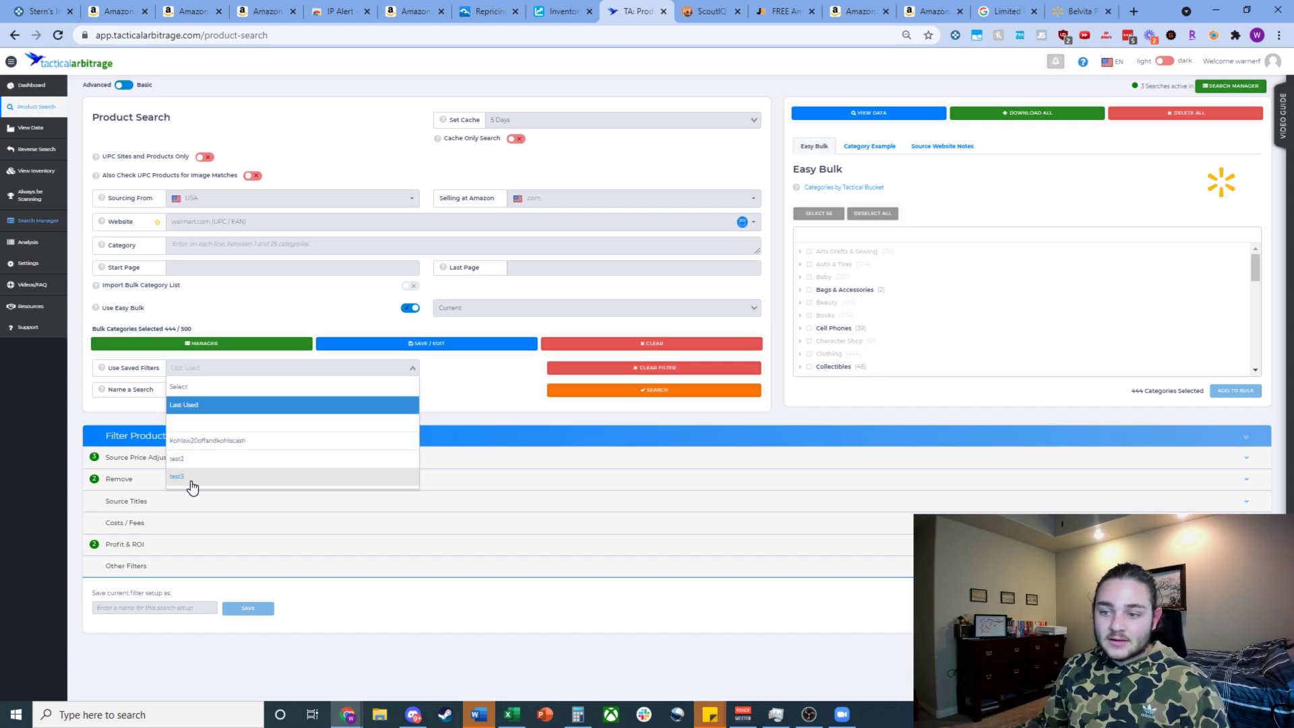
left_click(191, 480)
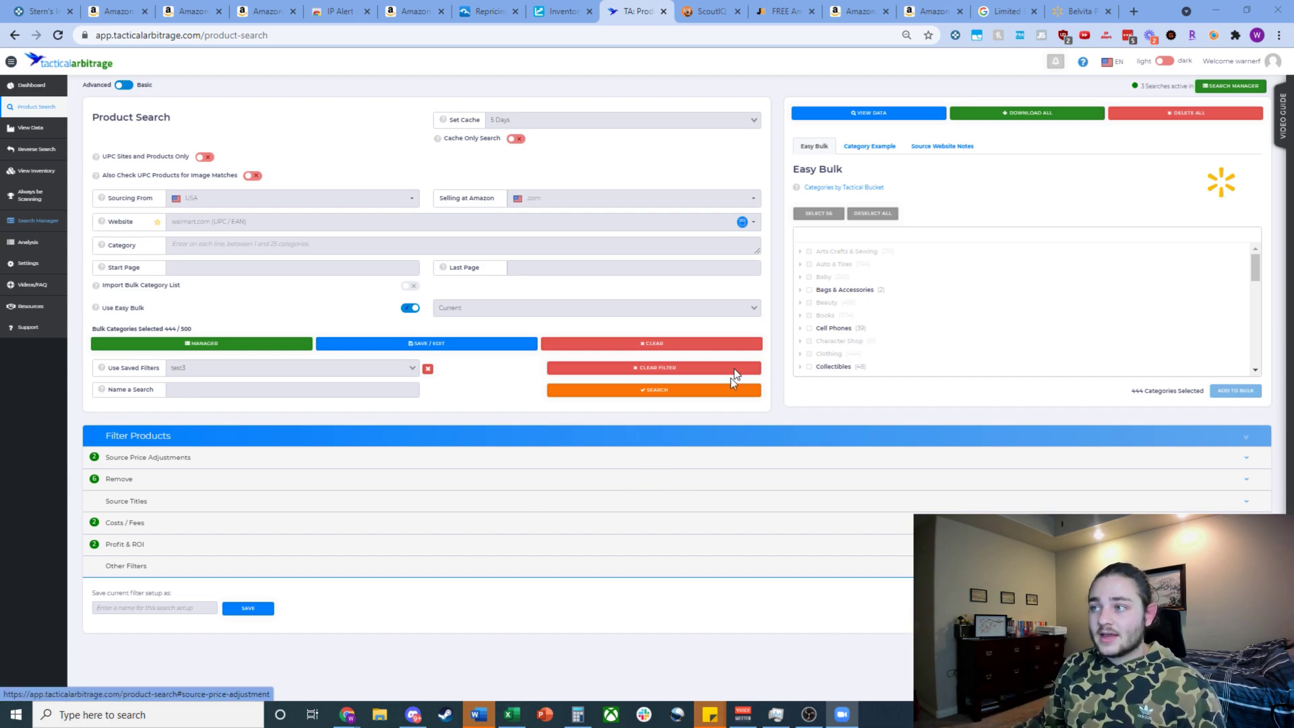
Step: Expand Source Price Adjustments, then open iherb.com in a new browser tab
left_click(537, 460)
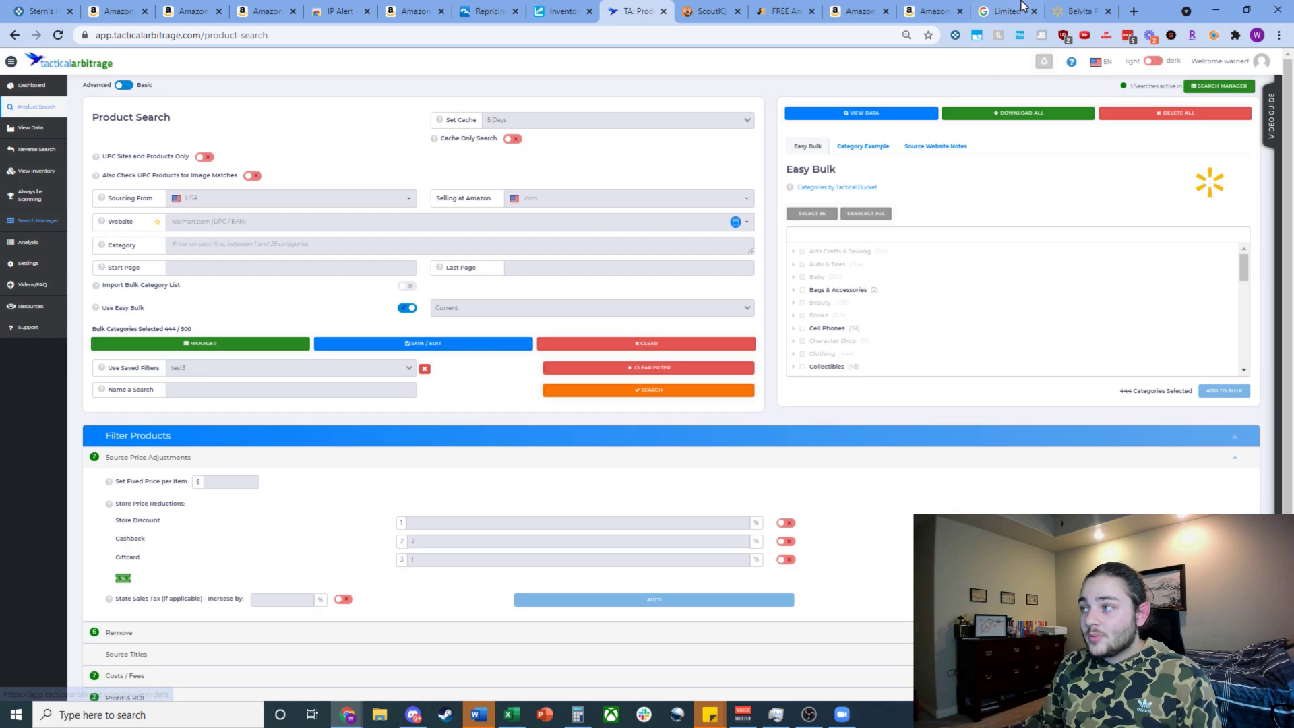
left_click(1134, 10)
type("ihber")
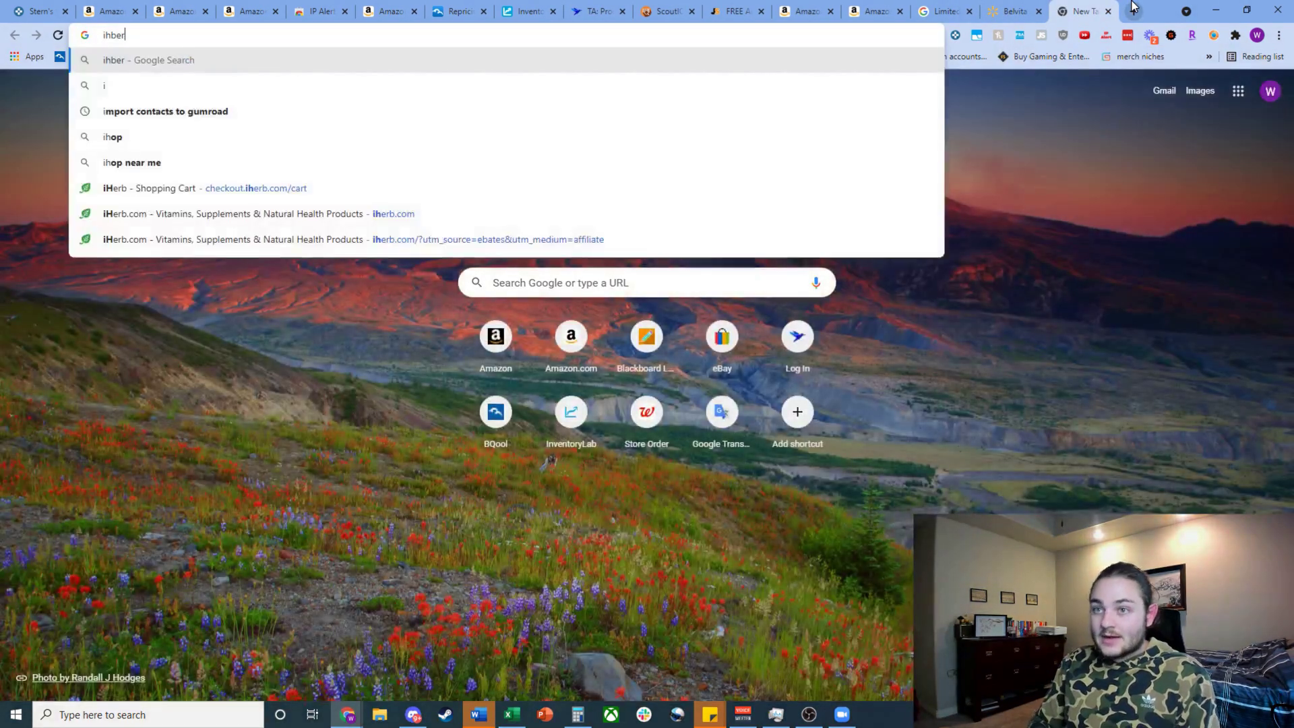
key("Up")
key("Up")
key("Up")
key("Up")
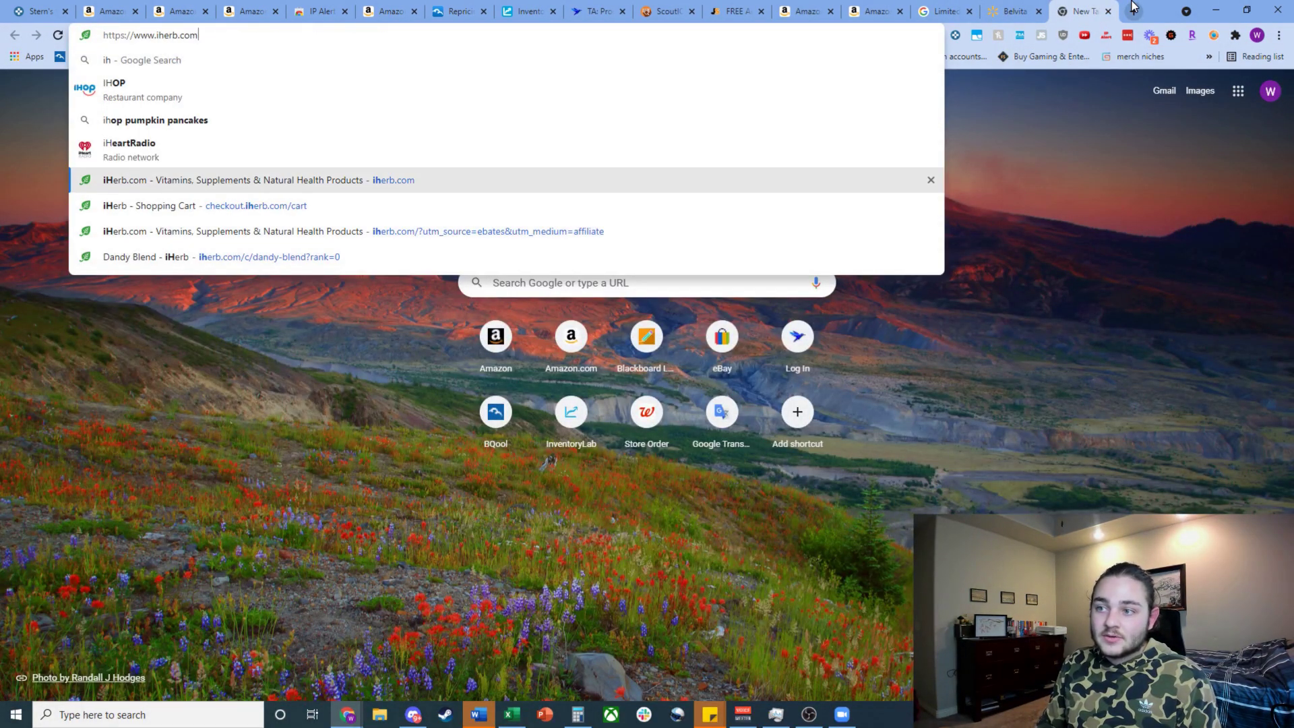
key("Return")
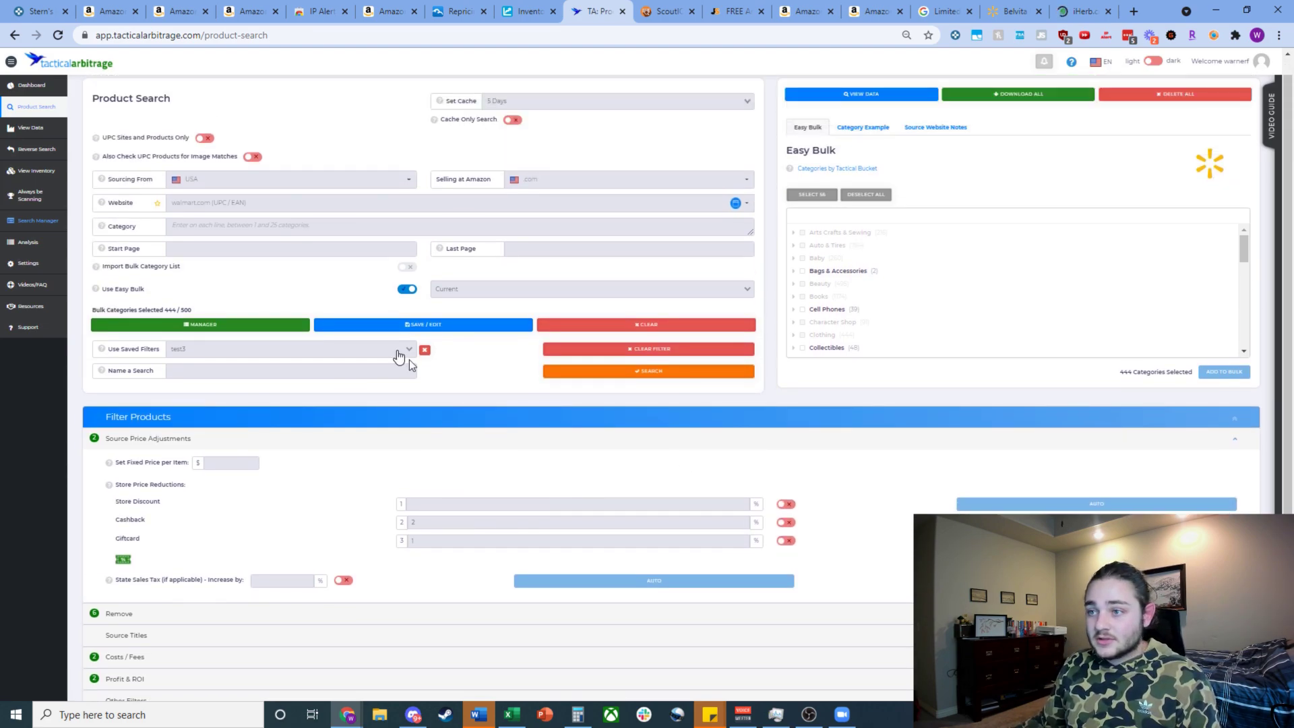
Step: Clear the Easy Bulk categories and switch the source to iherb.com with Supplements checked
left_click(597, 343)
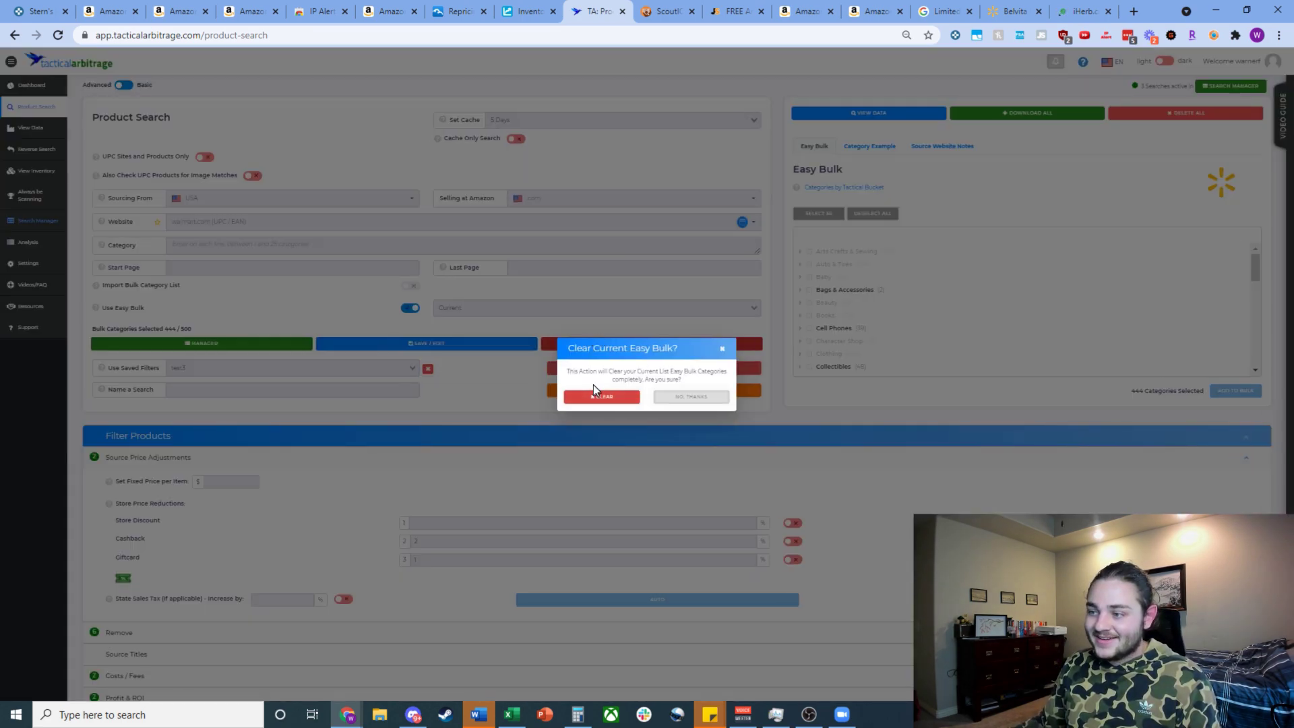
left_click(595, 395)
left_click(339, 231)
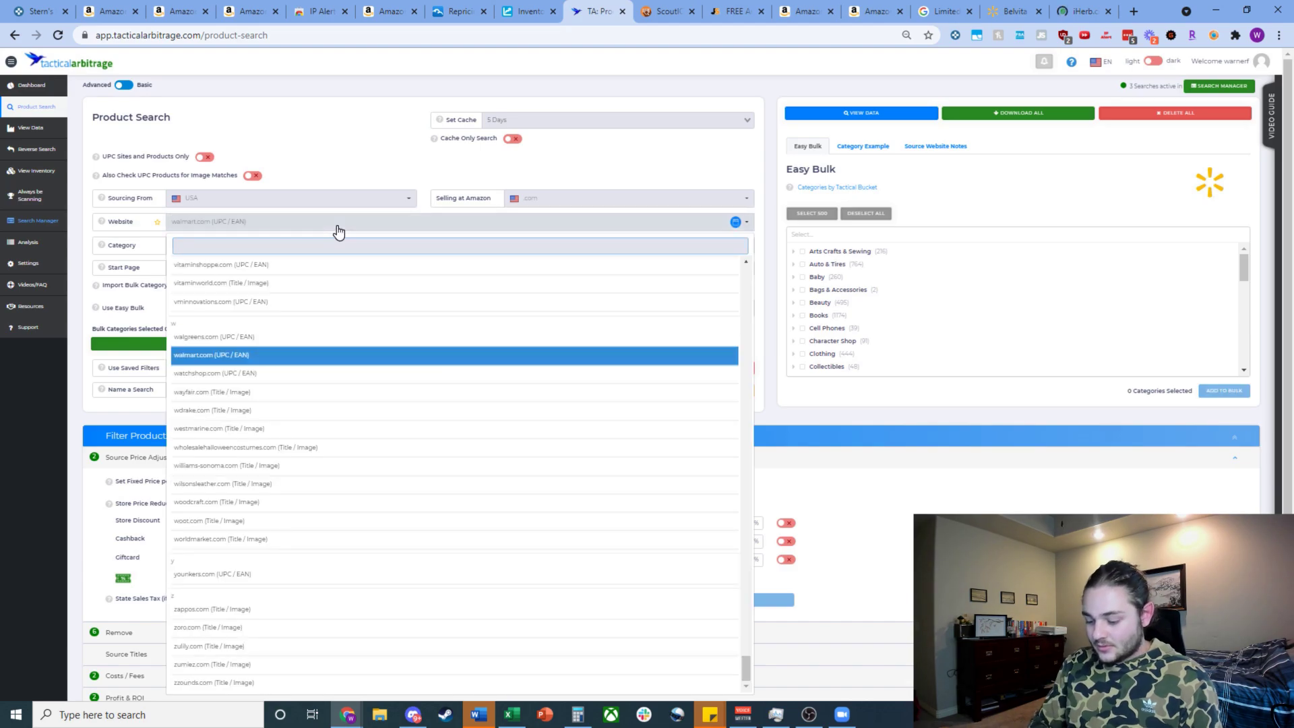
type("iherb")
key("Return")
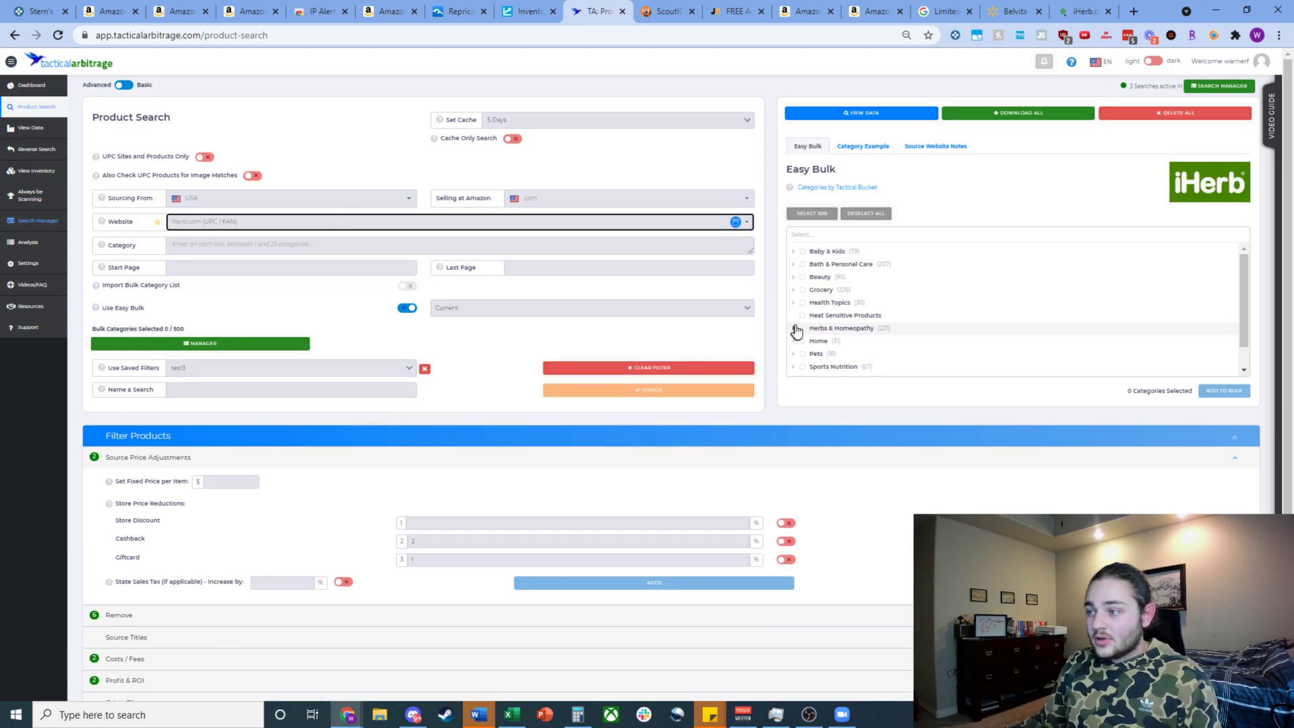
scroll(797, 331, "down", 3)
left_click(802, 288)
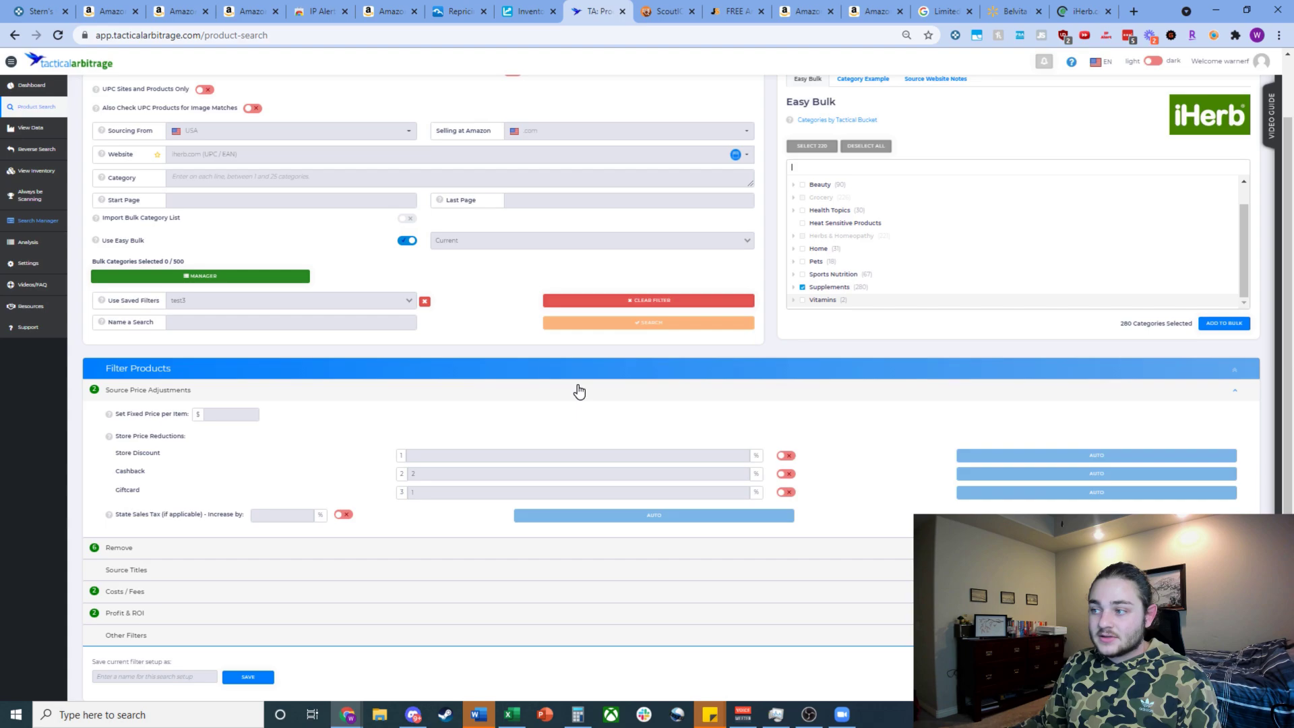
Step: Enter a 25% store discount and 5% cashback, and remove the gift card reduction
left_click(466, 455)
type("25")
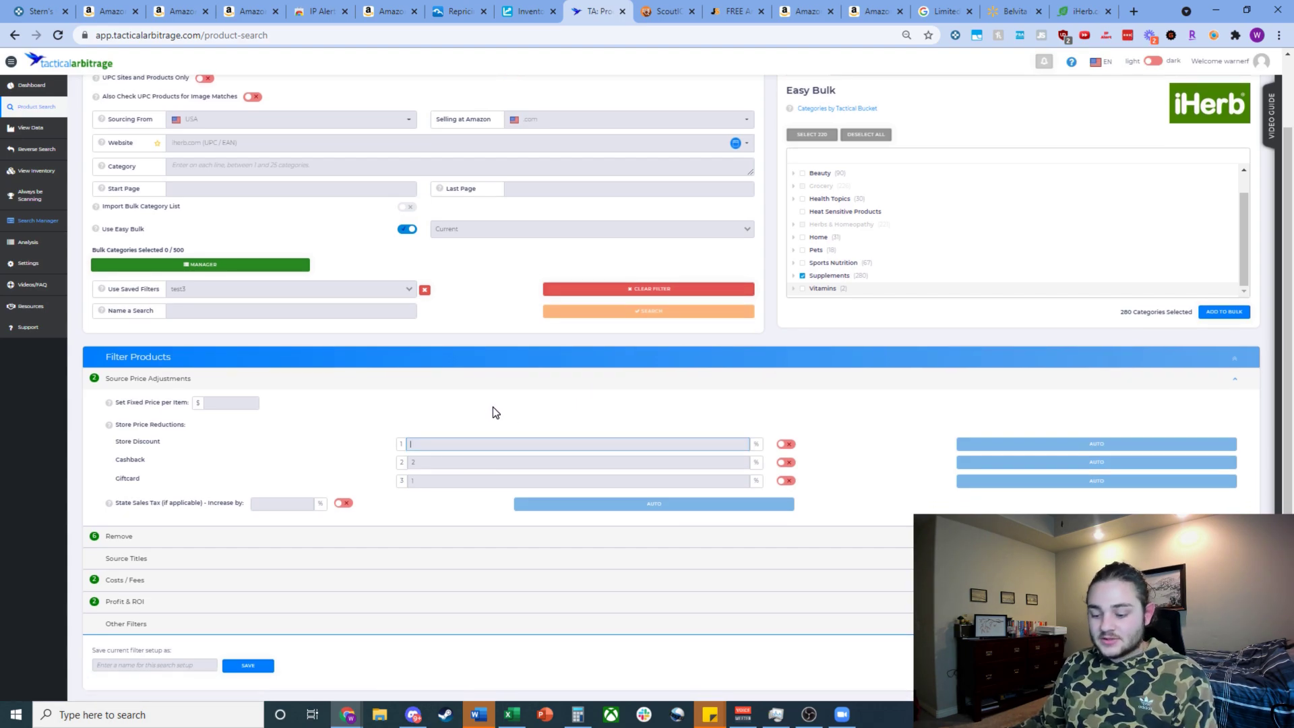
left_click(447, 410)
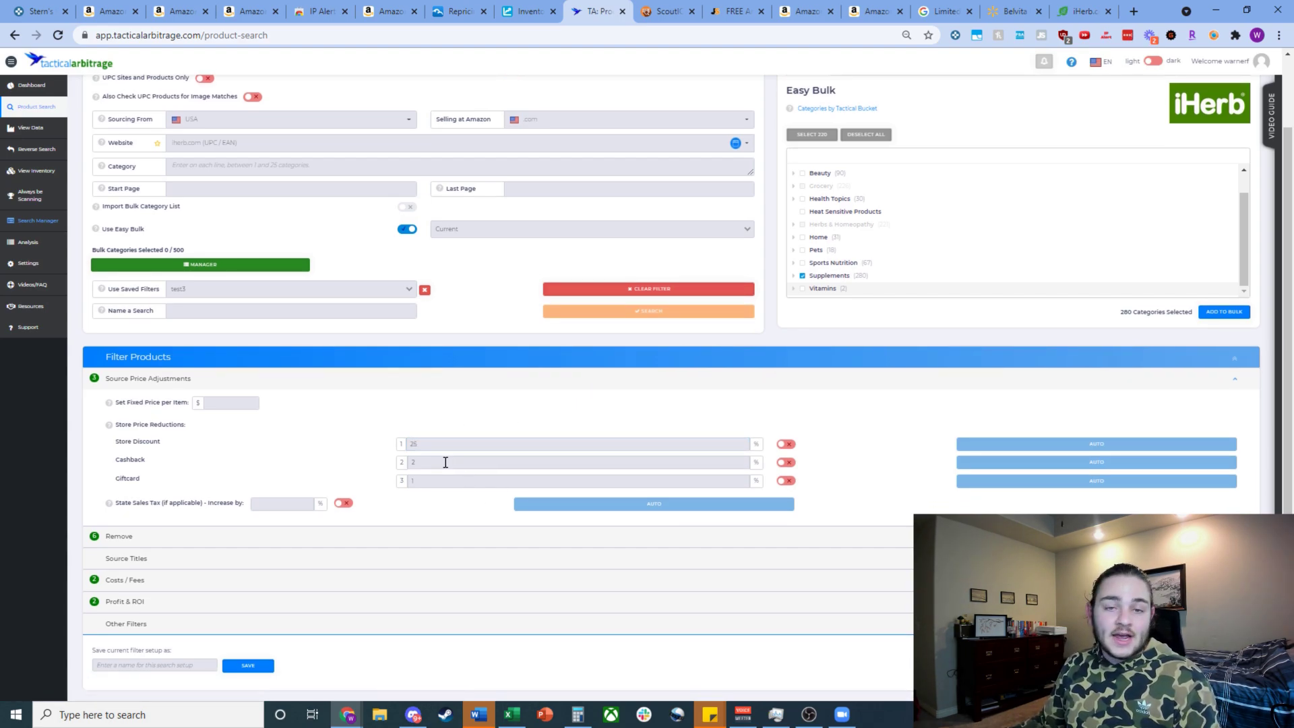
double_click(446, 463)
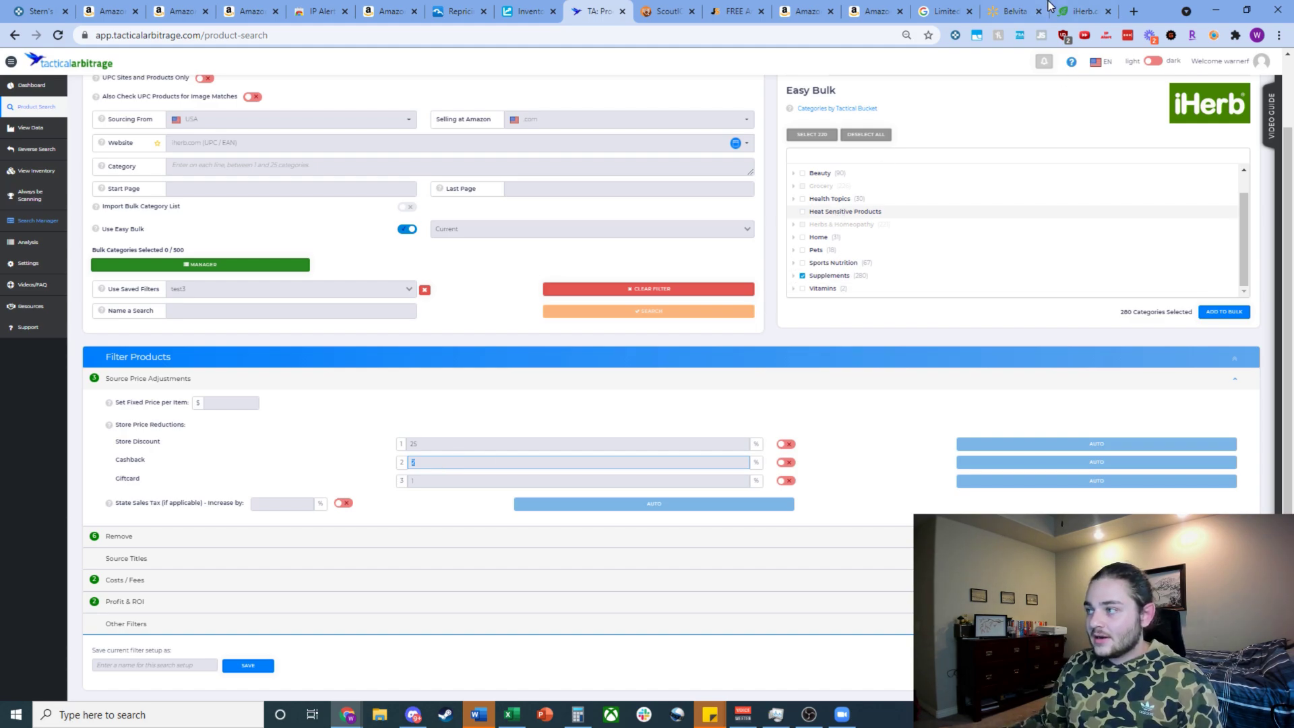
left_click(1080, 11)
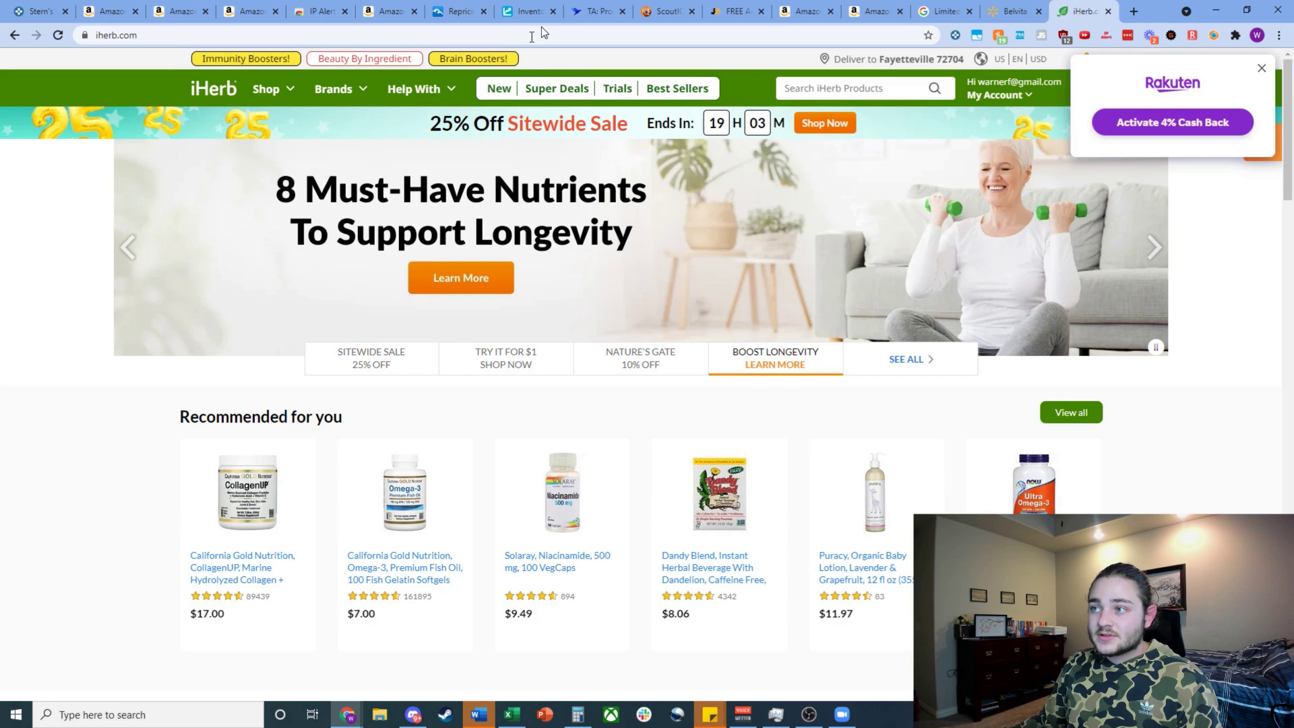
left_click(597, 11)
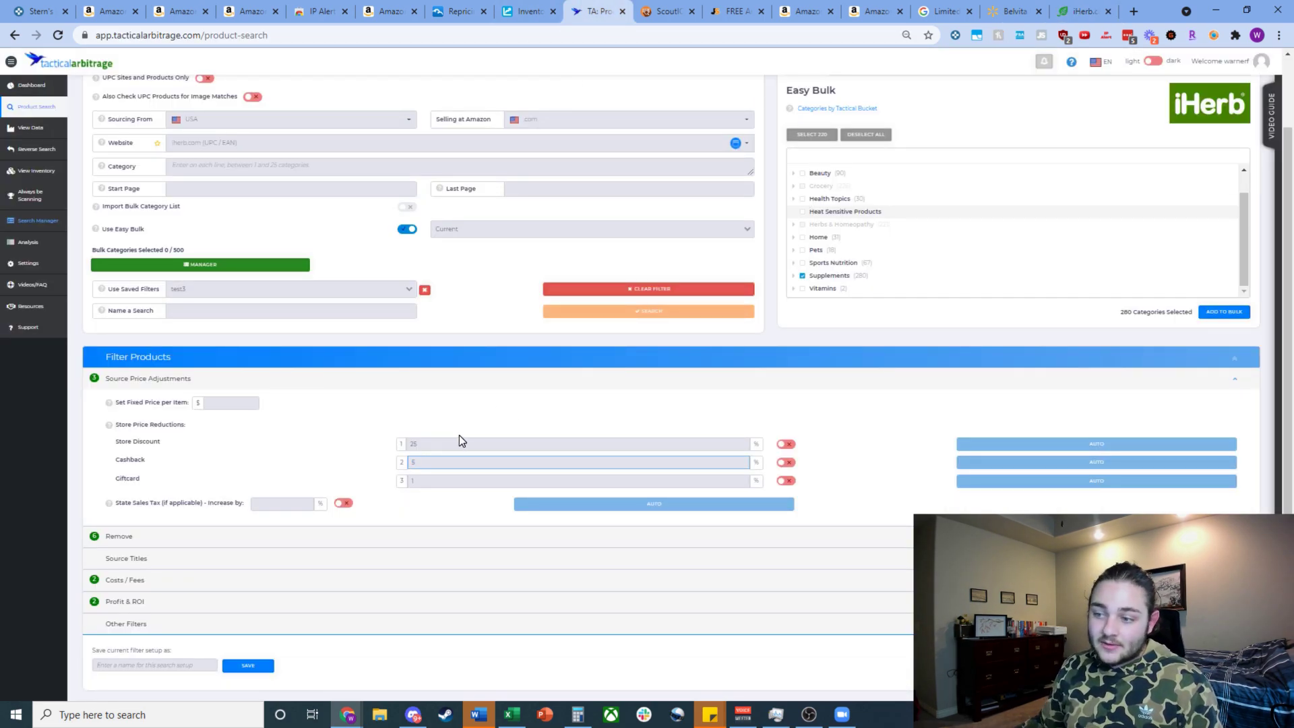
double_click(418, 479)
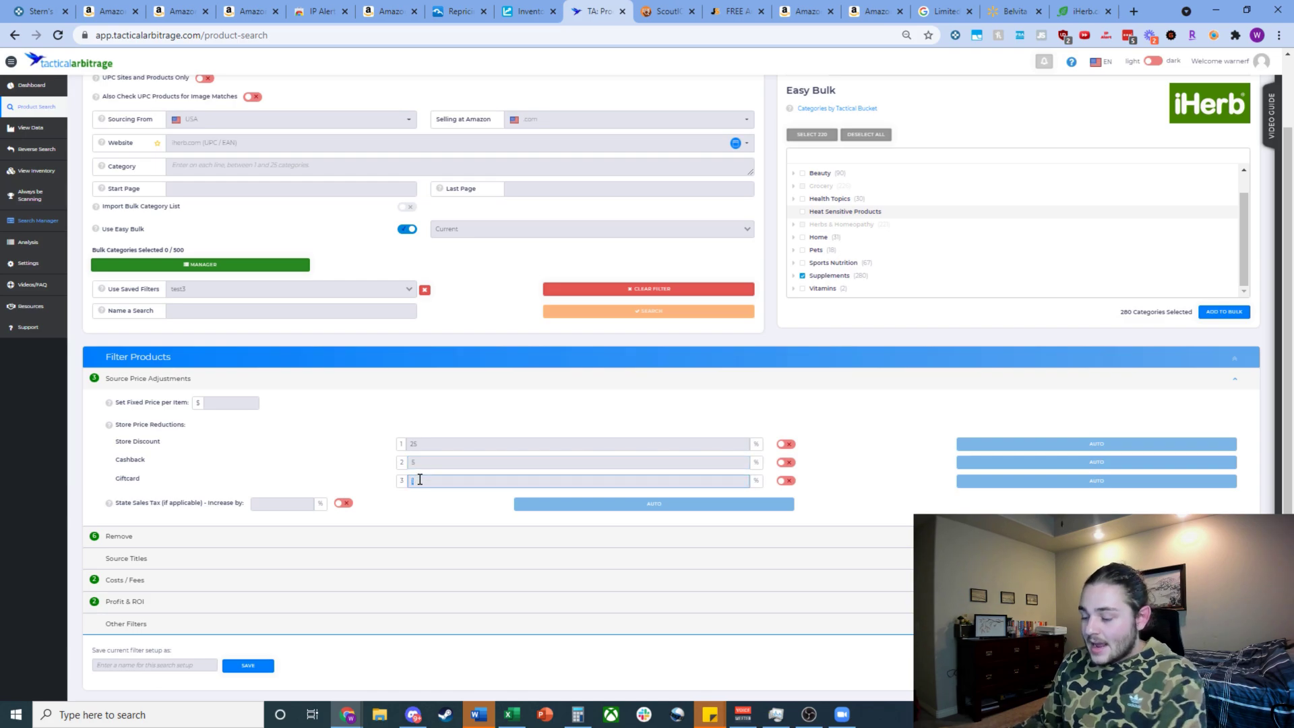
key("BackSpace")
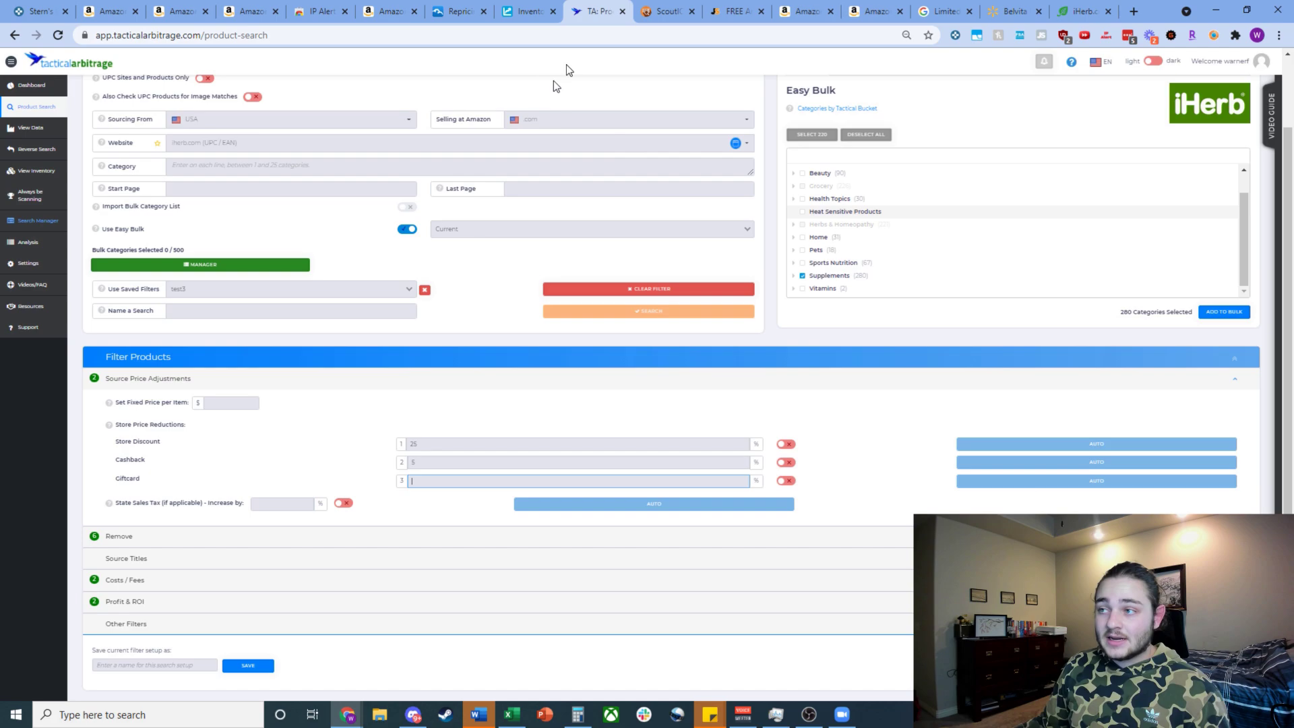
Step: Switch to the ScoutIQ site and show its 'Scan Like The Pros' eScore and Smart Triggers section
left_click(676, 5)
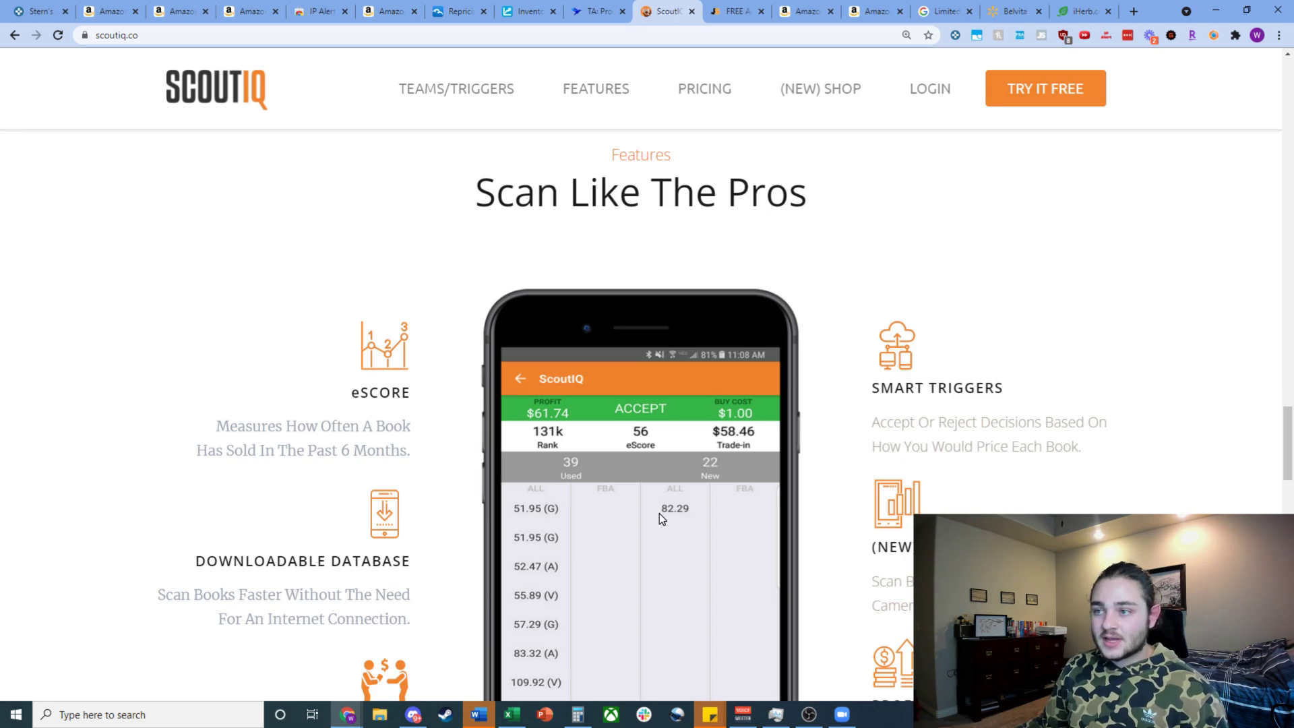
scroll(660, 513, "down", 1)
scroll(732, 536, "up", 1)
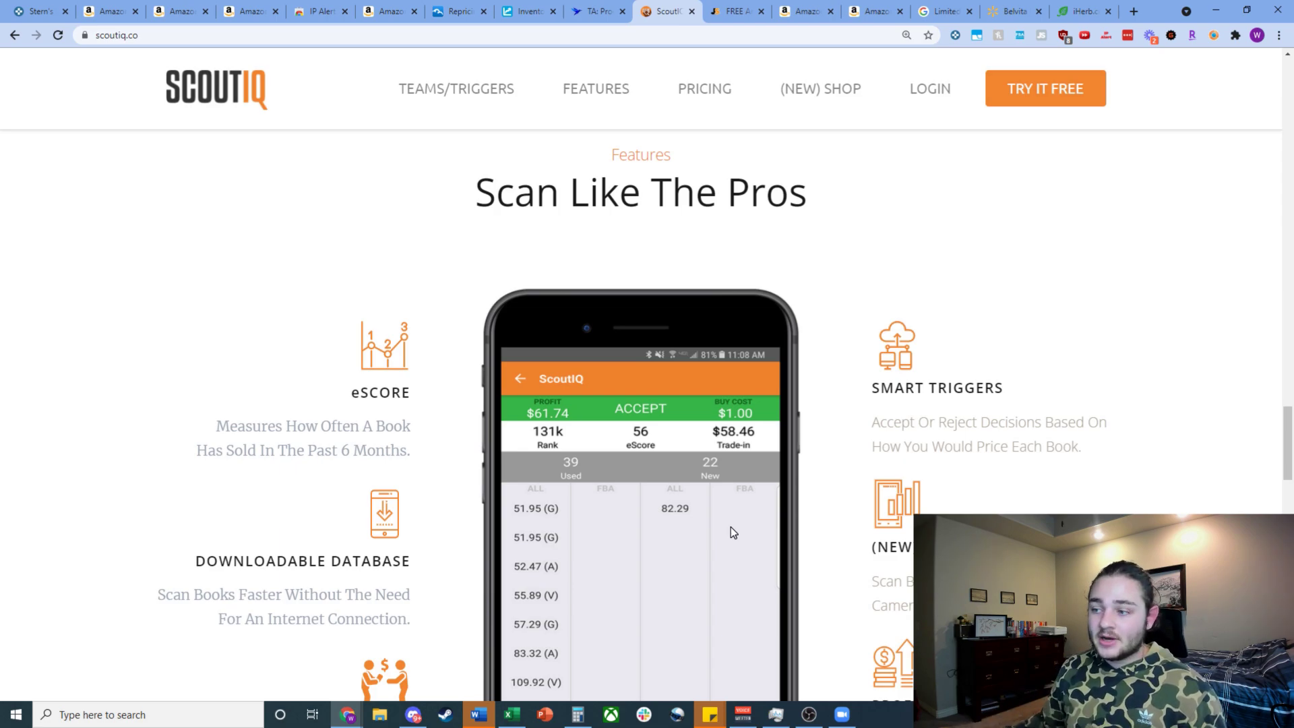
scroll(671, 420, "up", 1)
scroll(673, 392, "down", 1)
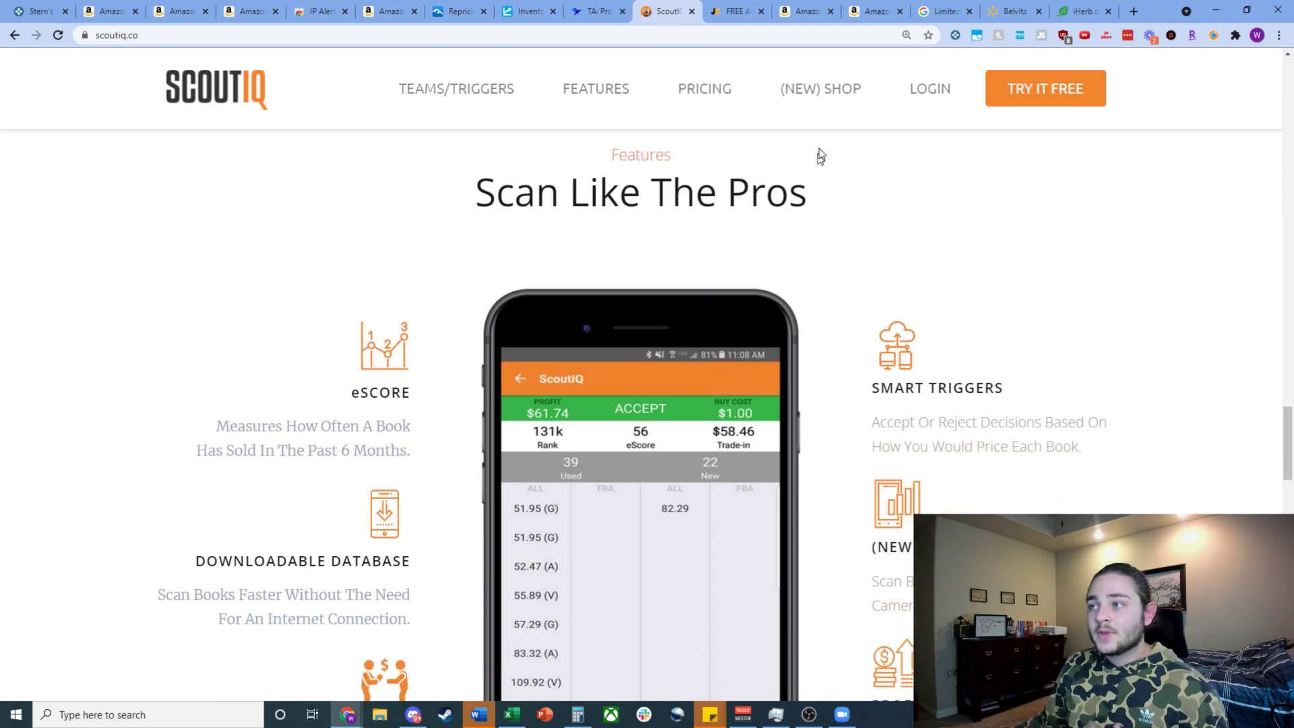
Step: Estimate monthly sales for rank 50000 in US Beauty & Personal Care with Jungle Scout's free estimator
left_click(748, 6)
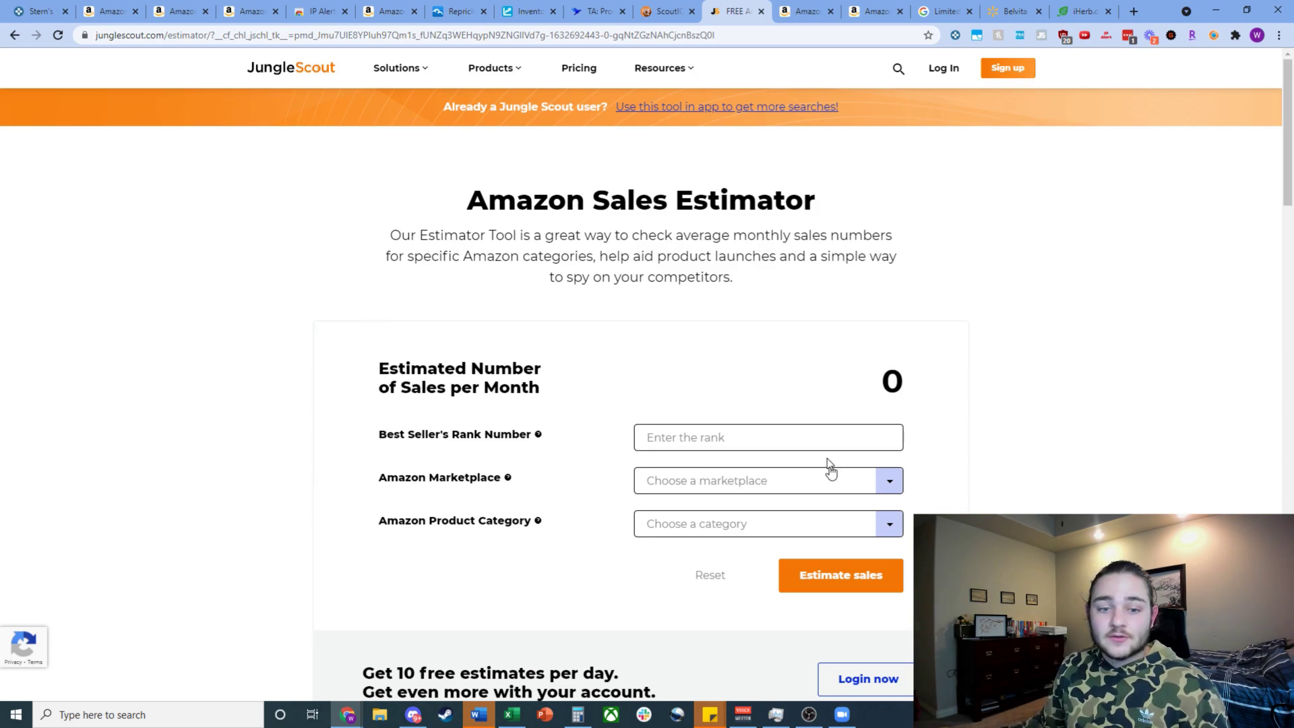
scroll(573, 476, "down", 1)
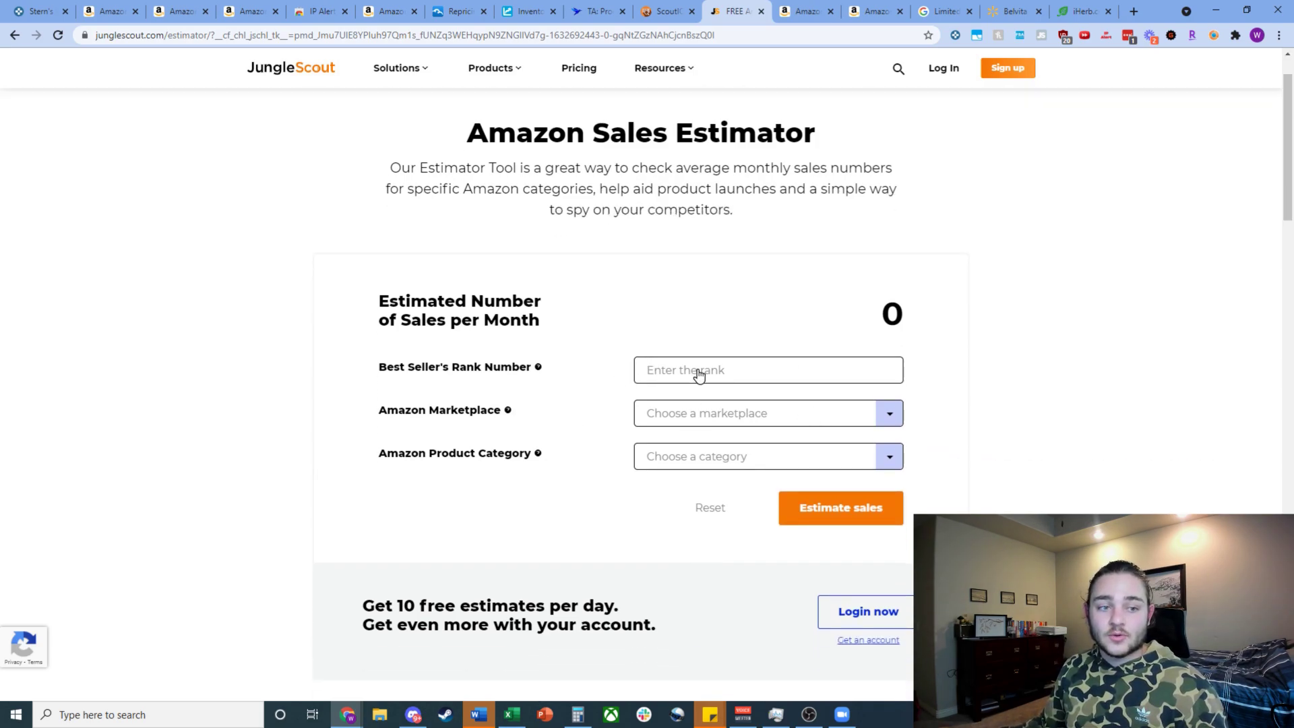
left_click(720, 386)
type("50000")
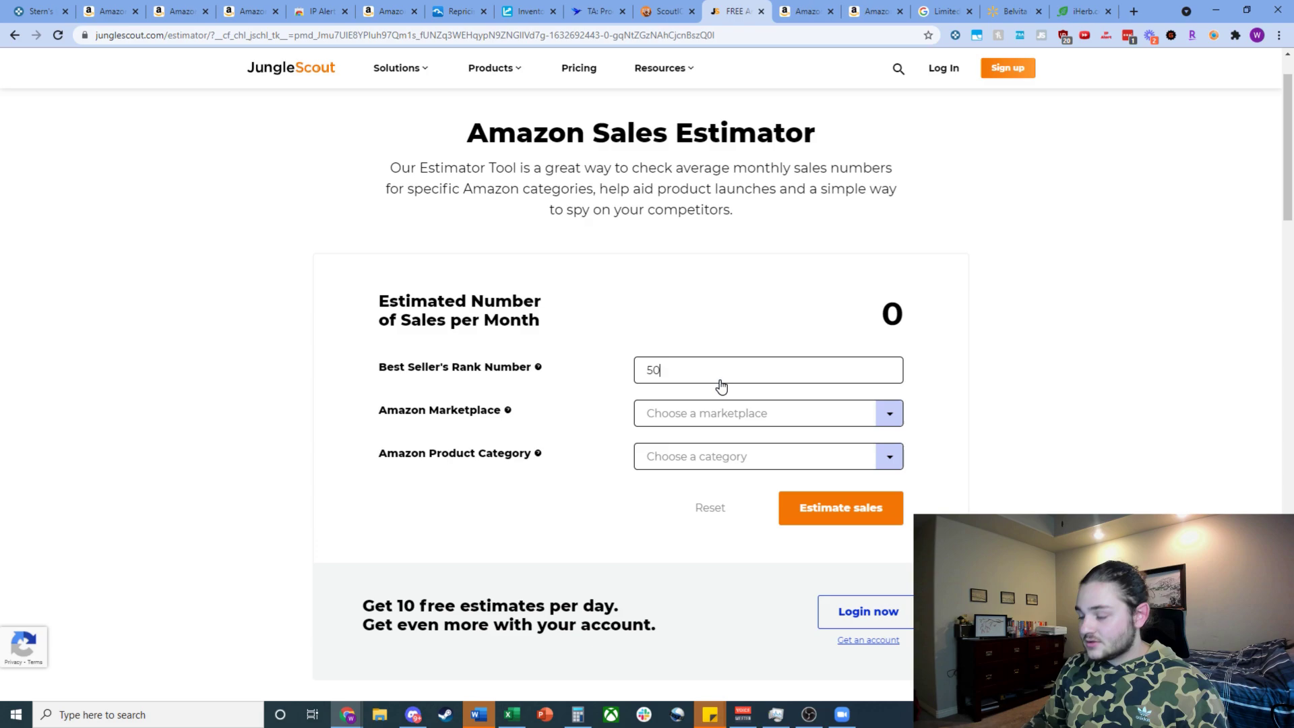
left_click(734, 414)
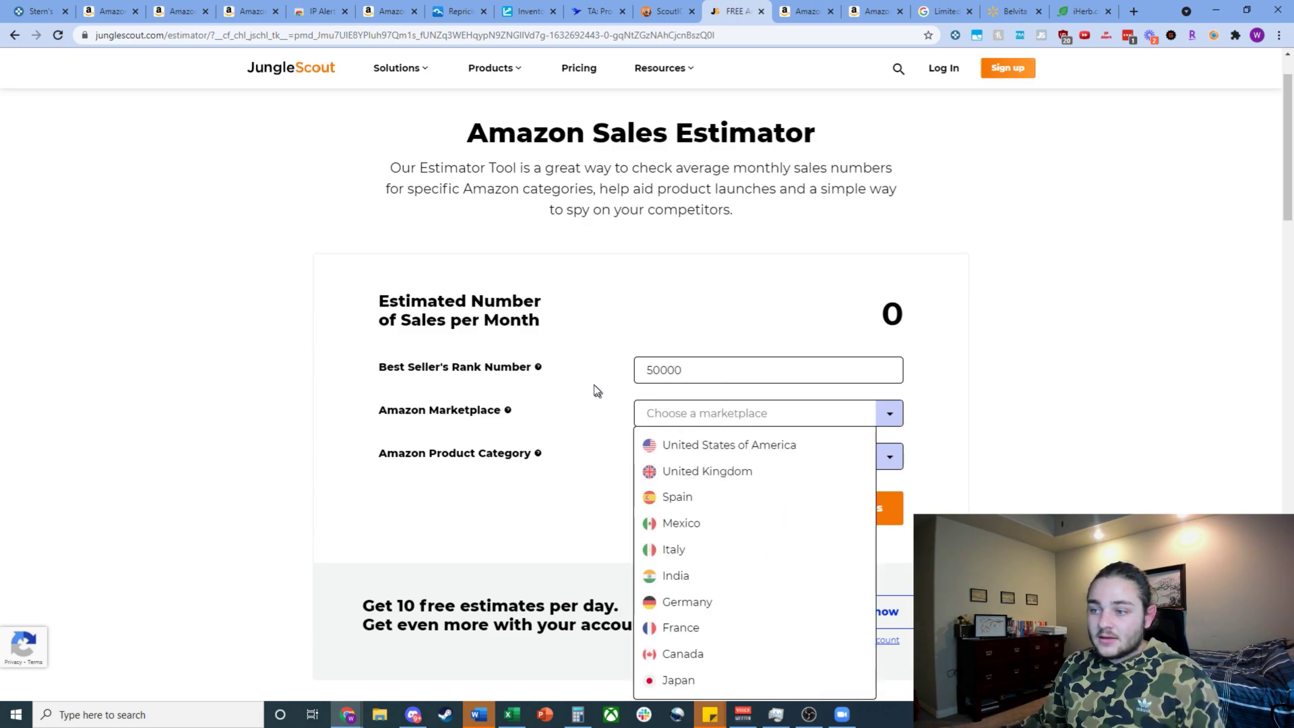
left_click(653, 445)
left_click(654, 455)
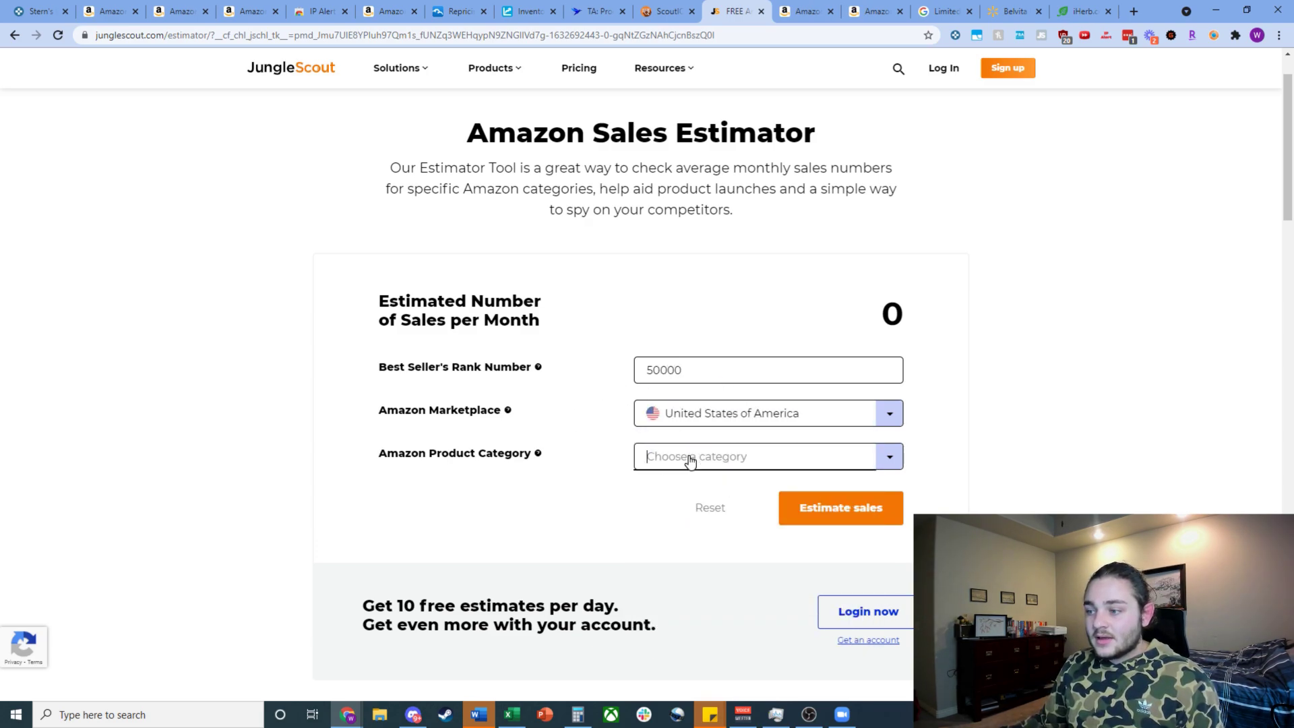
type("beau")
left_click(732, 483)
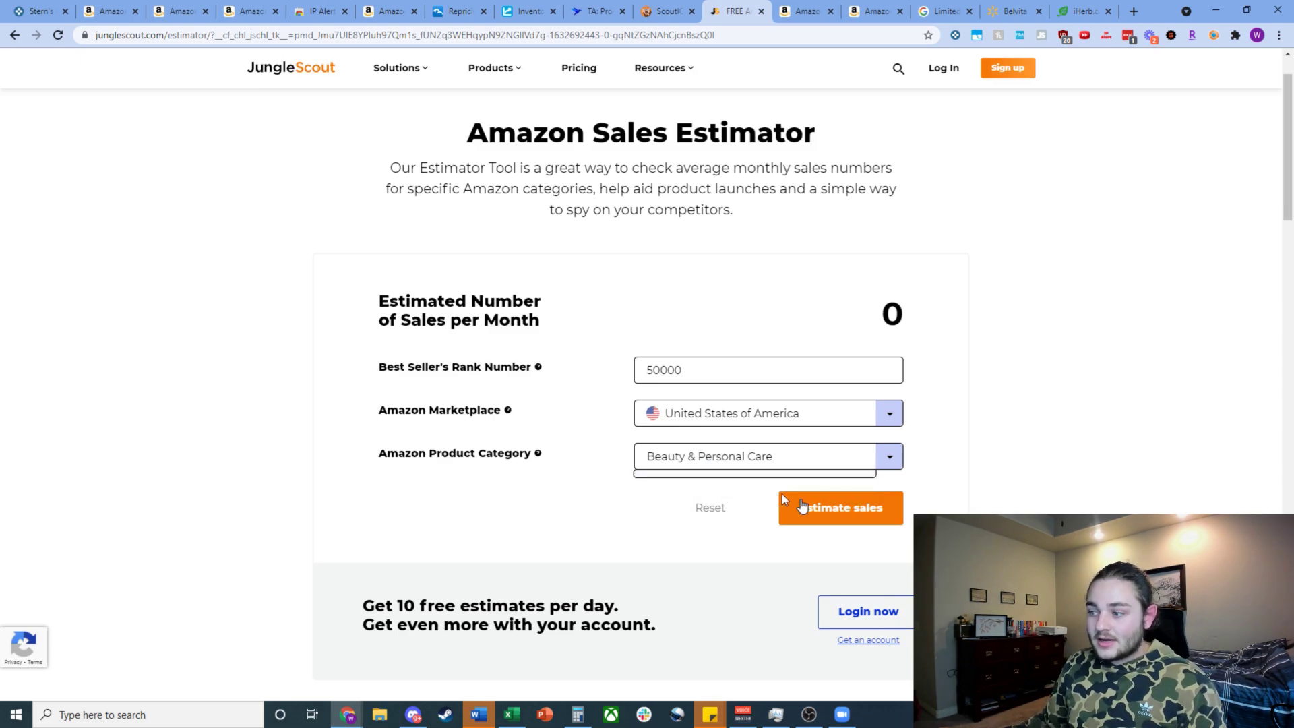
left_click(802, 506)
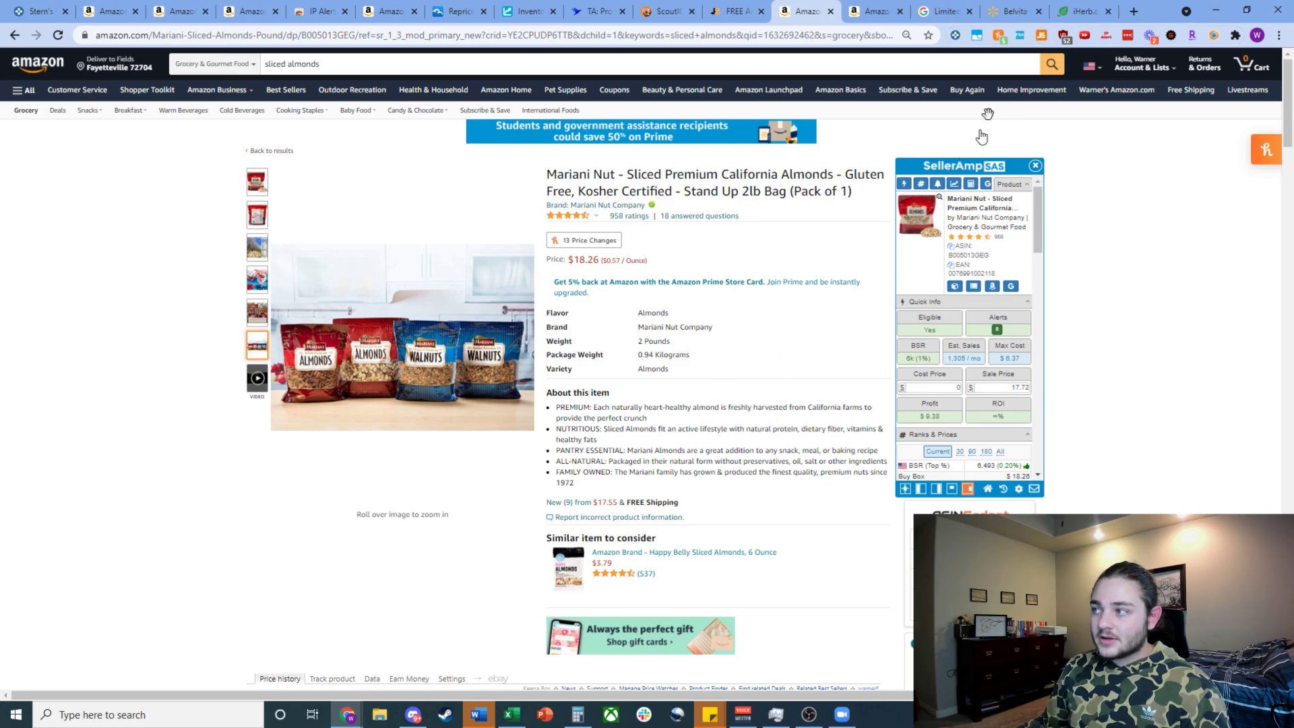
Step: Review Jungle Scout's 1,402 monthly sales for the almonds, then go to the wine bottle opener results
scroll(984, 115, "down", 1)
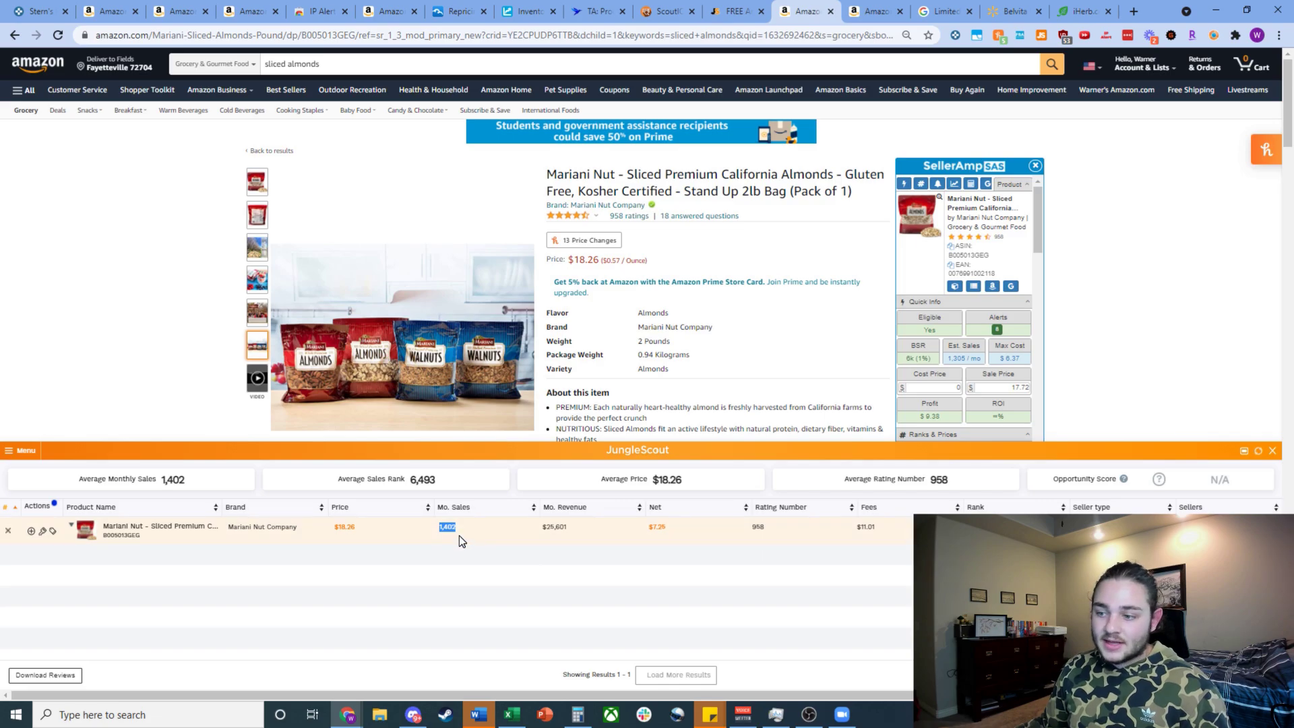
mouse_move(259, 179)
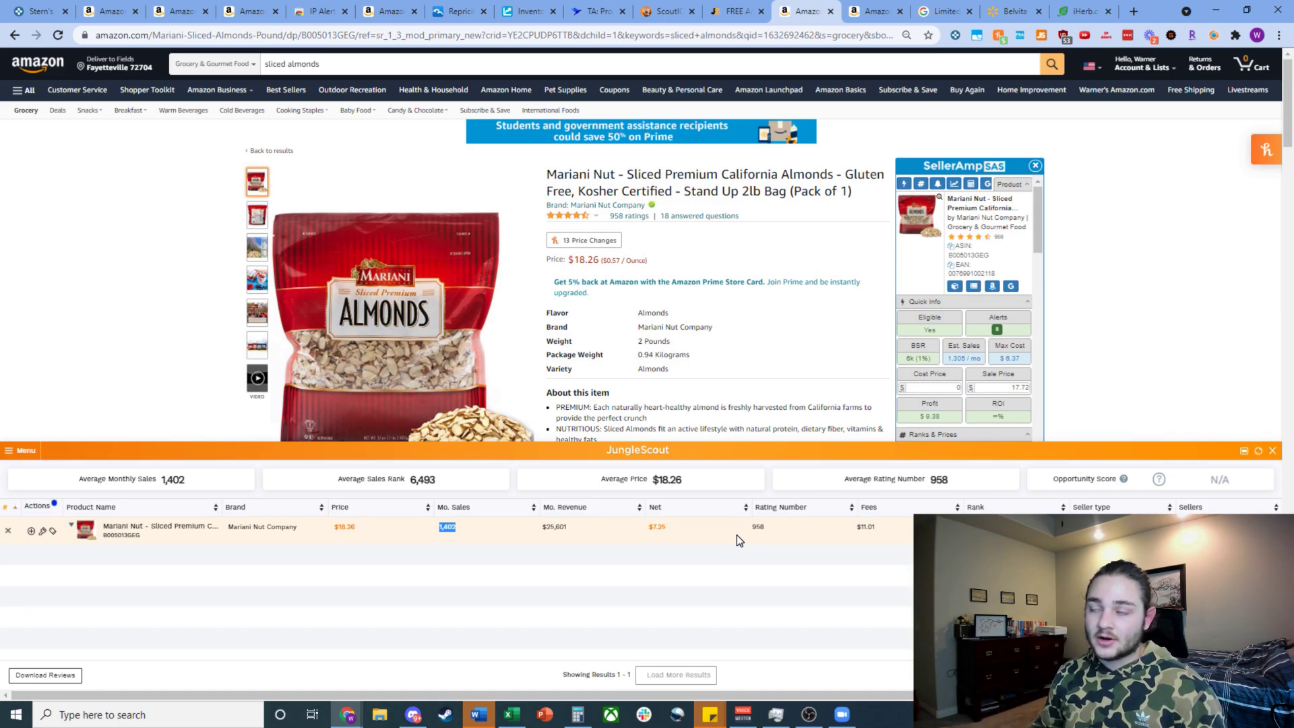
key("ctrl+Tab")
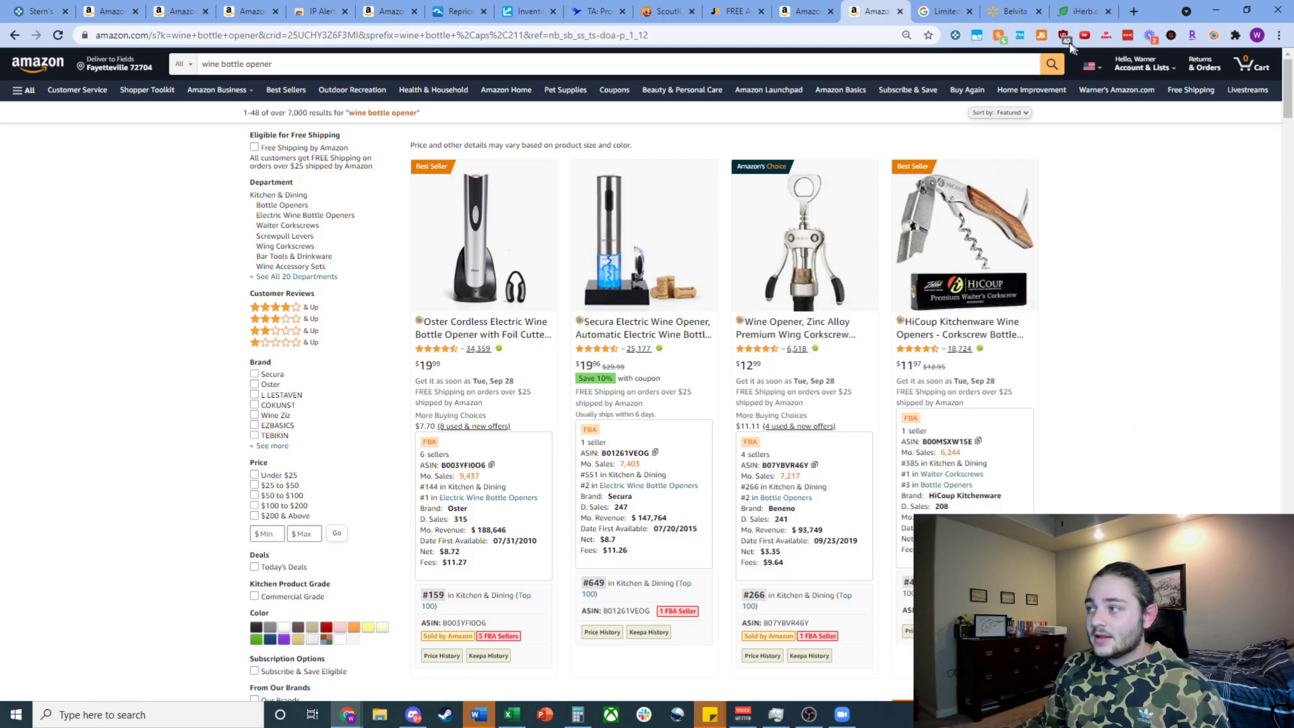
Step: Load Jungle Scout sales data for the wine bottle opener results and open Filter Results
key("alt+j")
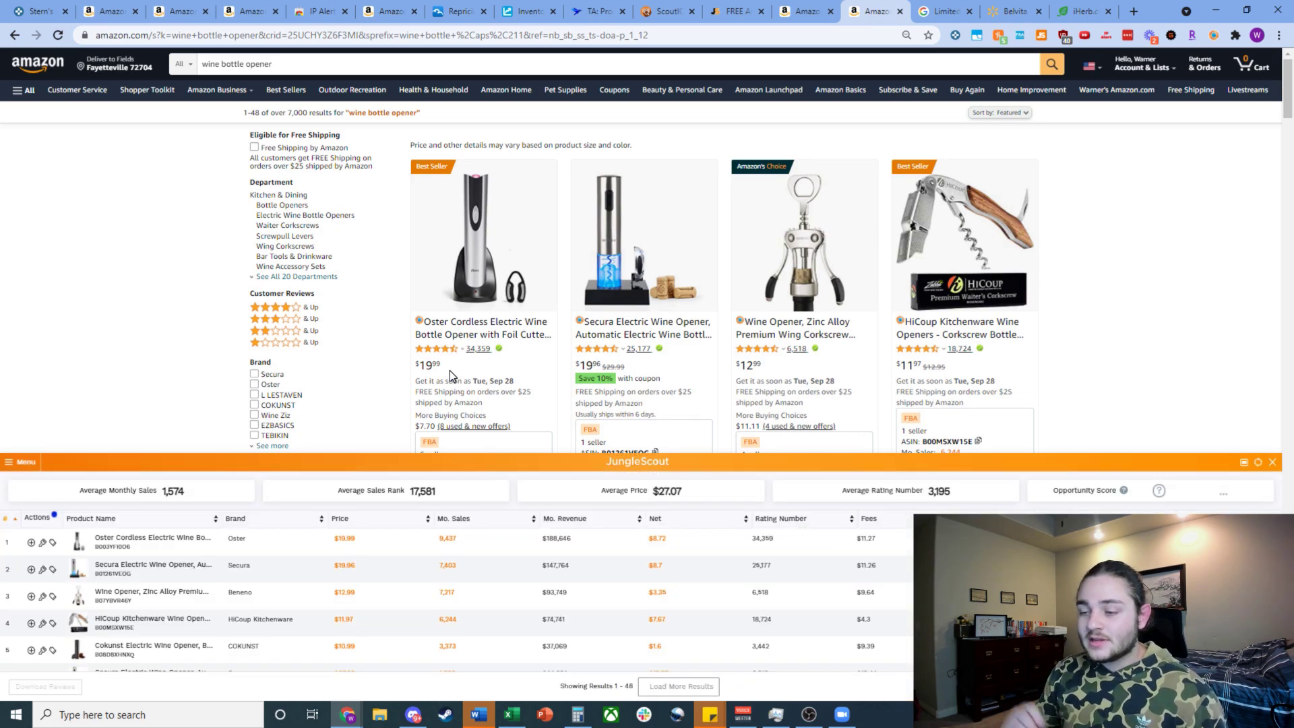
left_click(26, 465)
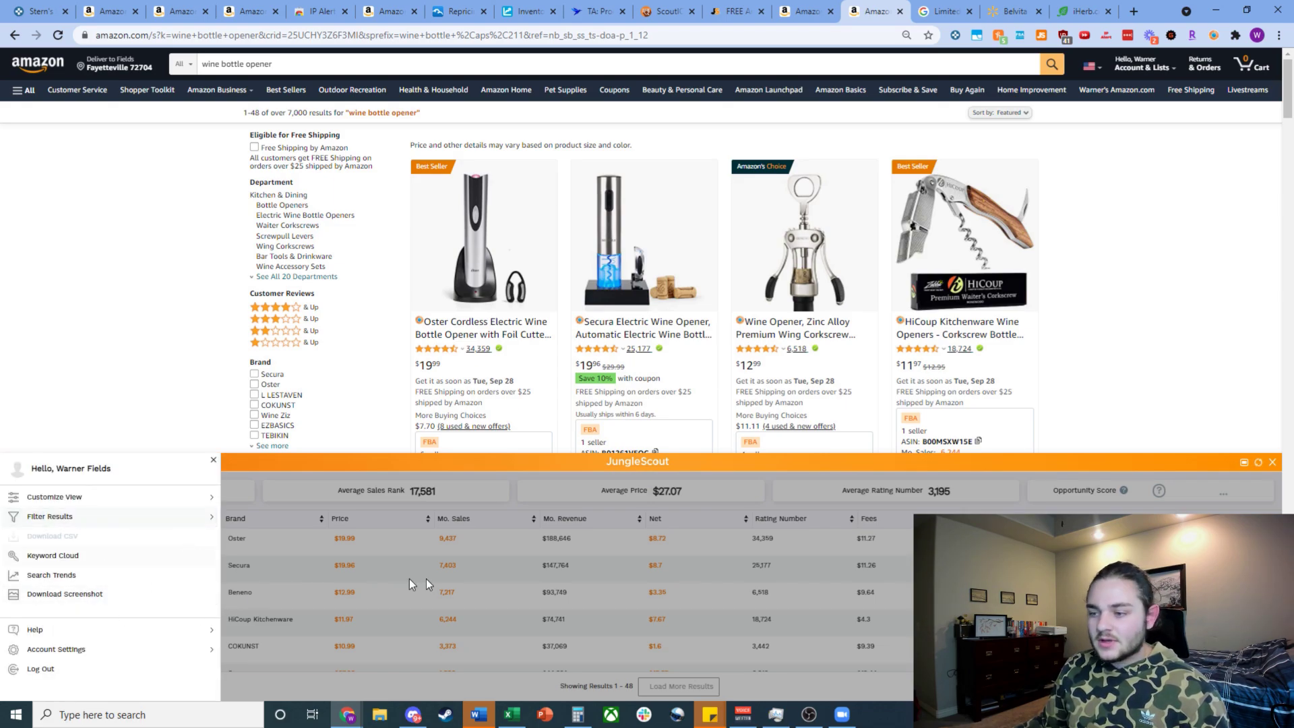
left_click(49, 516)
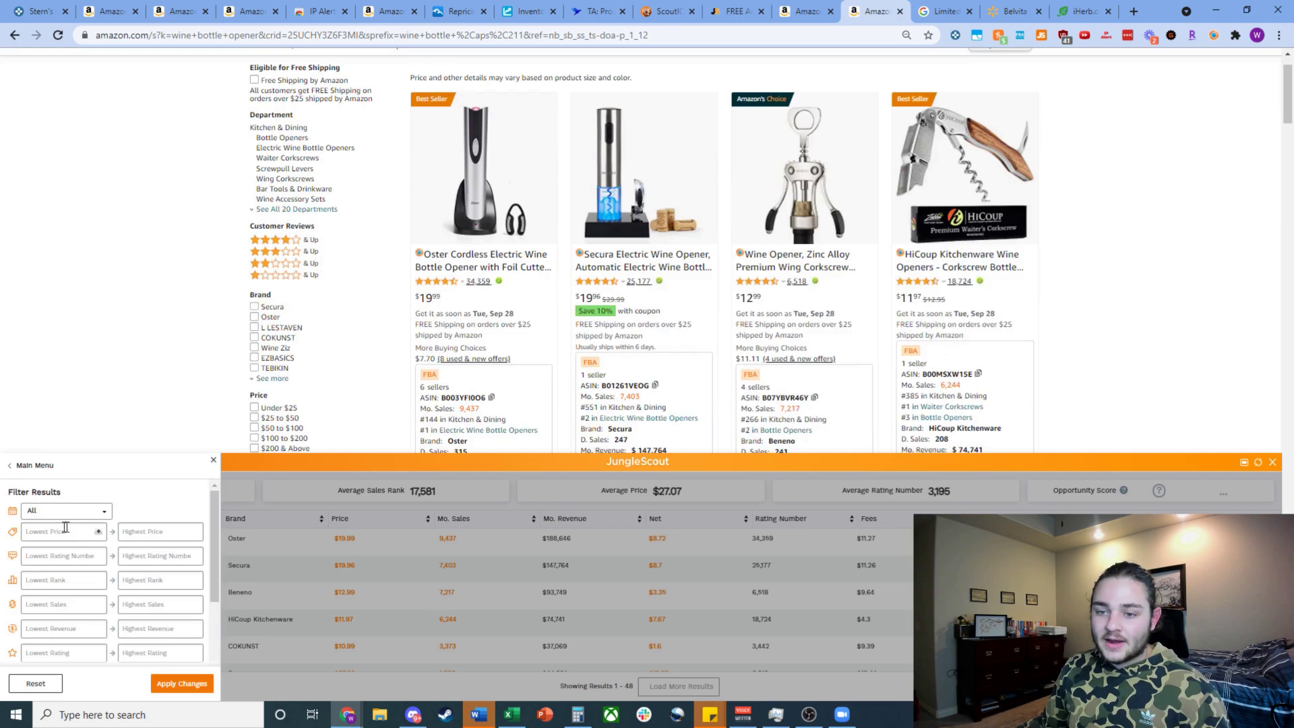
scroll(114, 593, "down", 3)
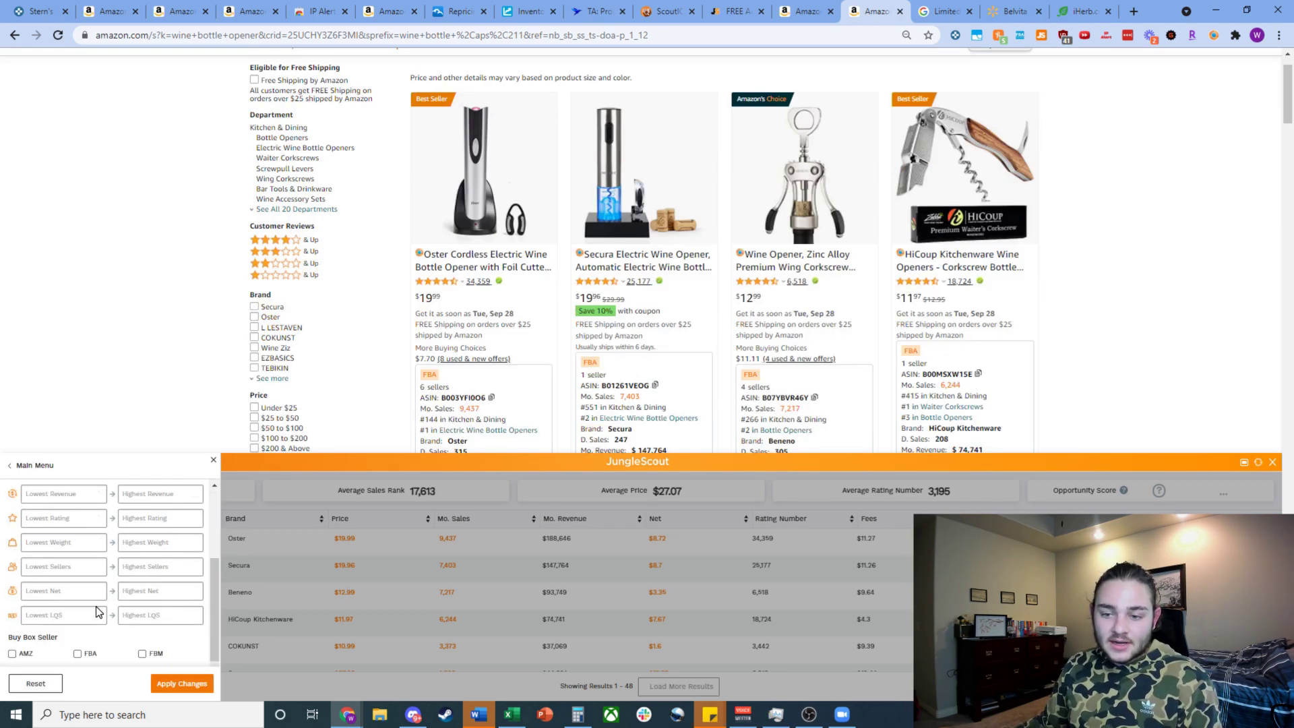
scroll(98, 610, "up", 1)
scroll(710, 193, "up", 1)
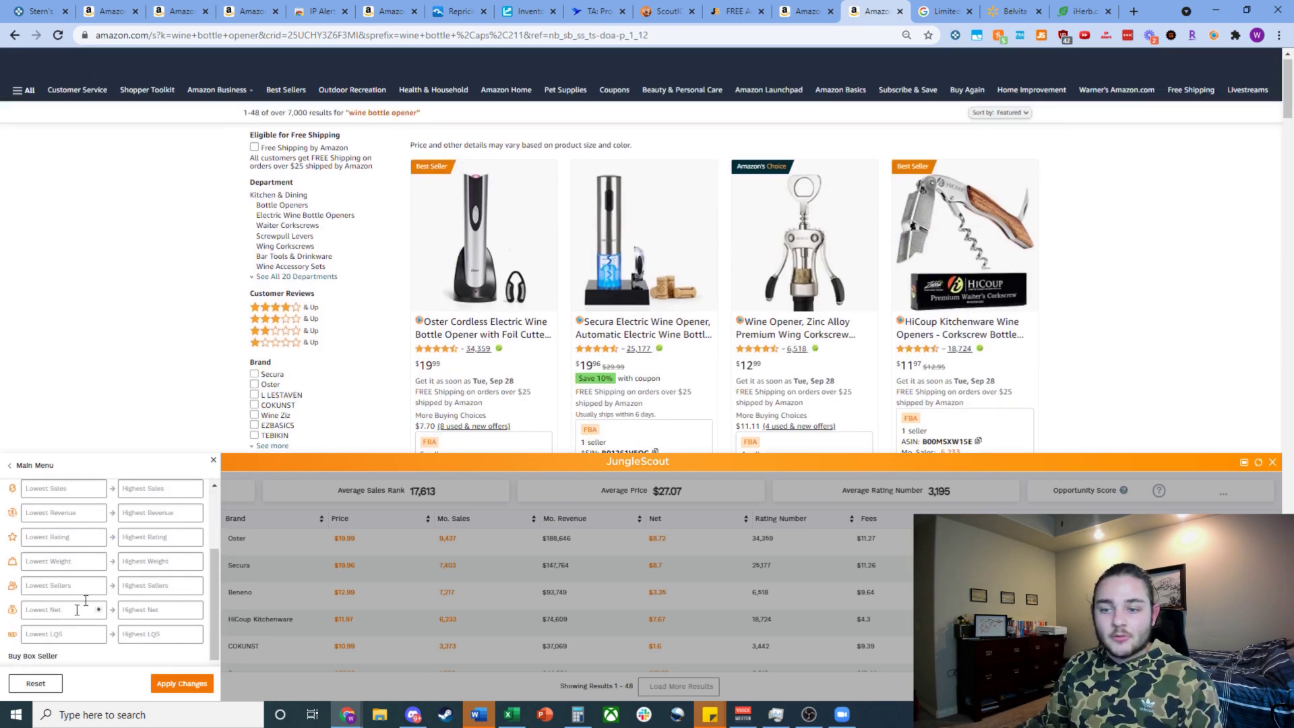
scroll(132, 531, "up", 3)
scroll(67, 626, "down", 5)
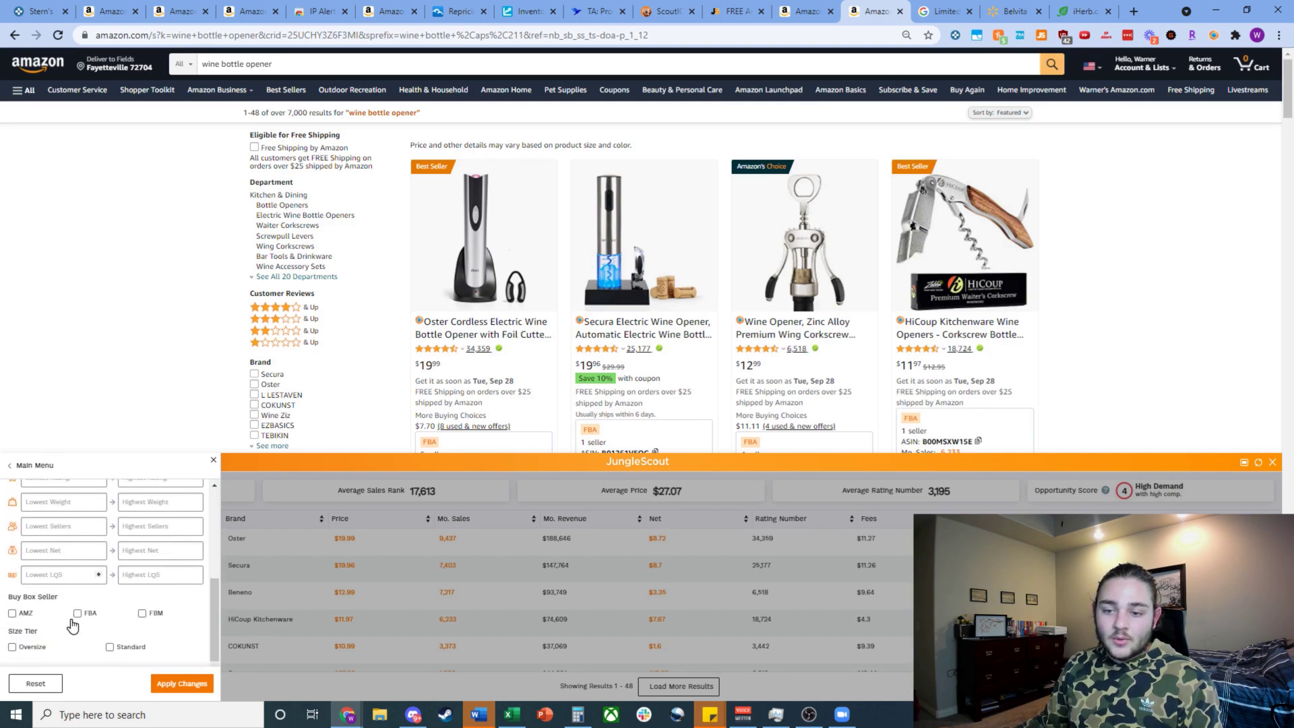
Step: Include FBA and FBM buy box sellers and select the Lowest Sellers field
left_click(77, 613)
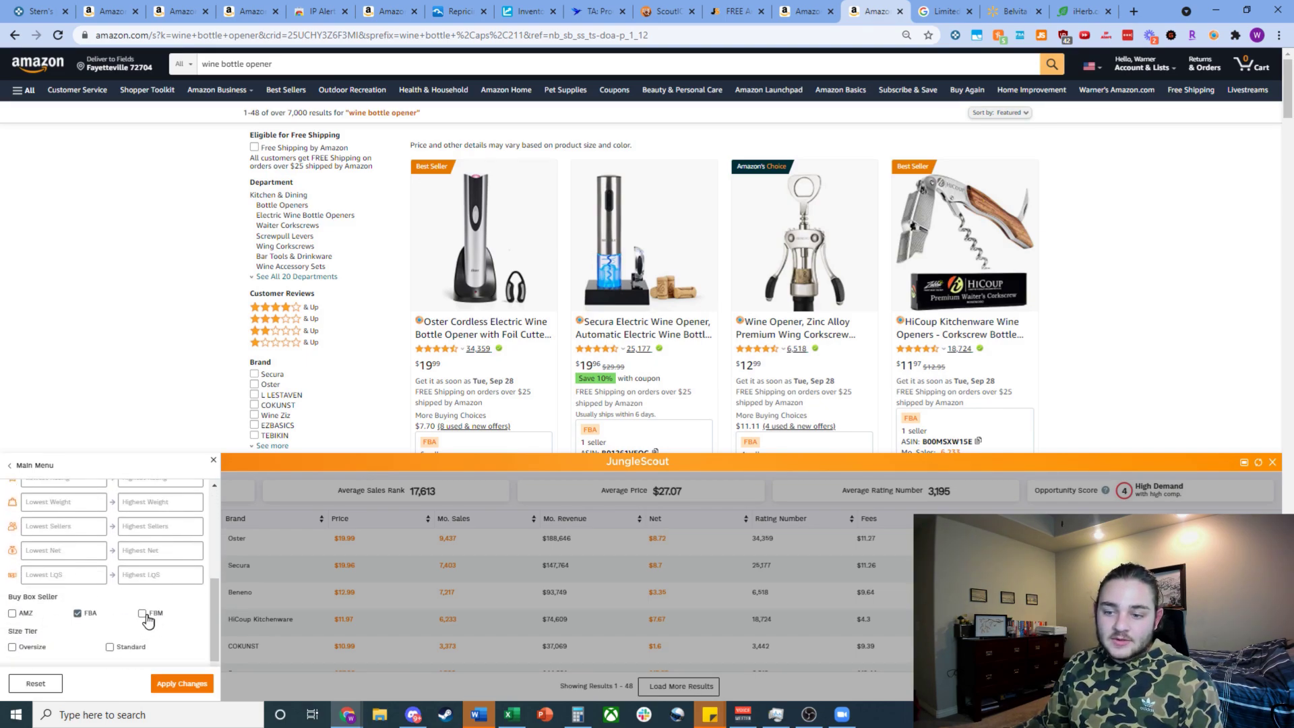
left_click(143, 613)
scroll(60, 630, "up", 1)
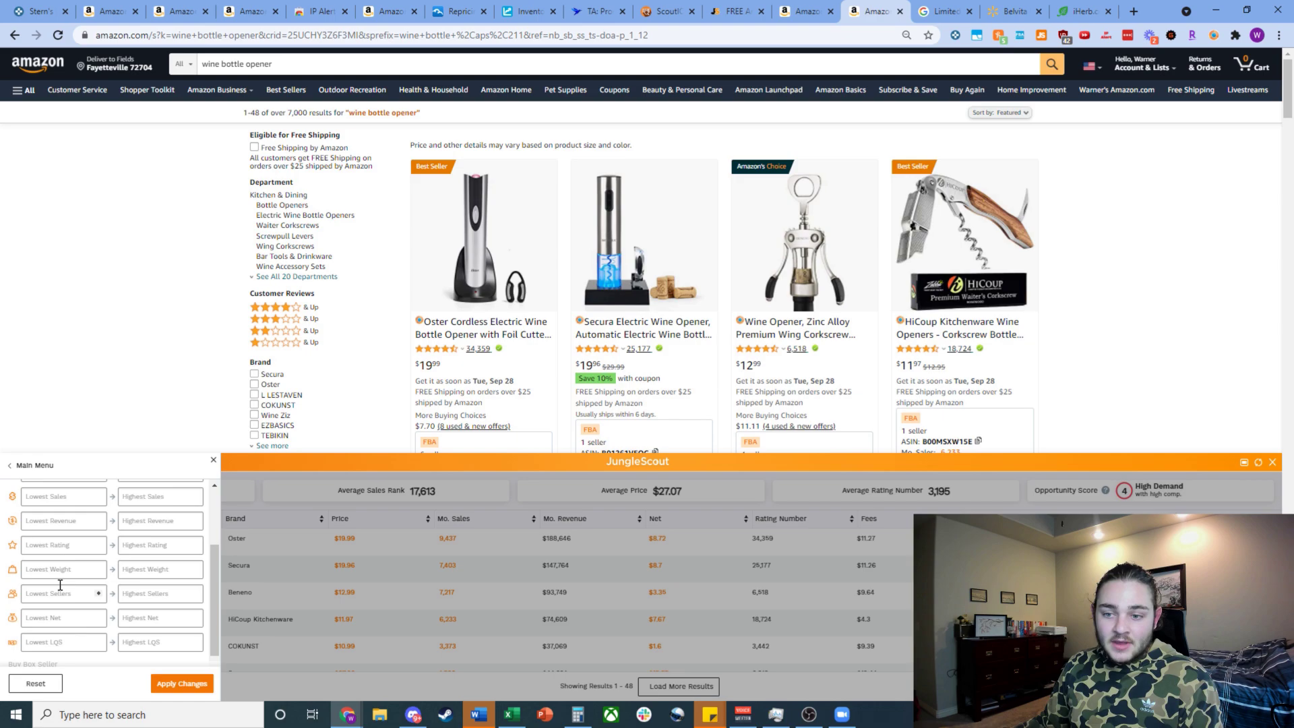
scroll(67, 584, "down", 1)
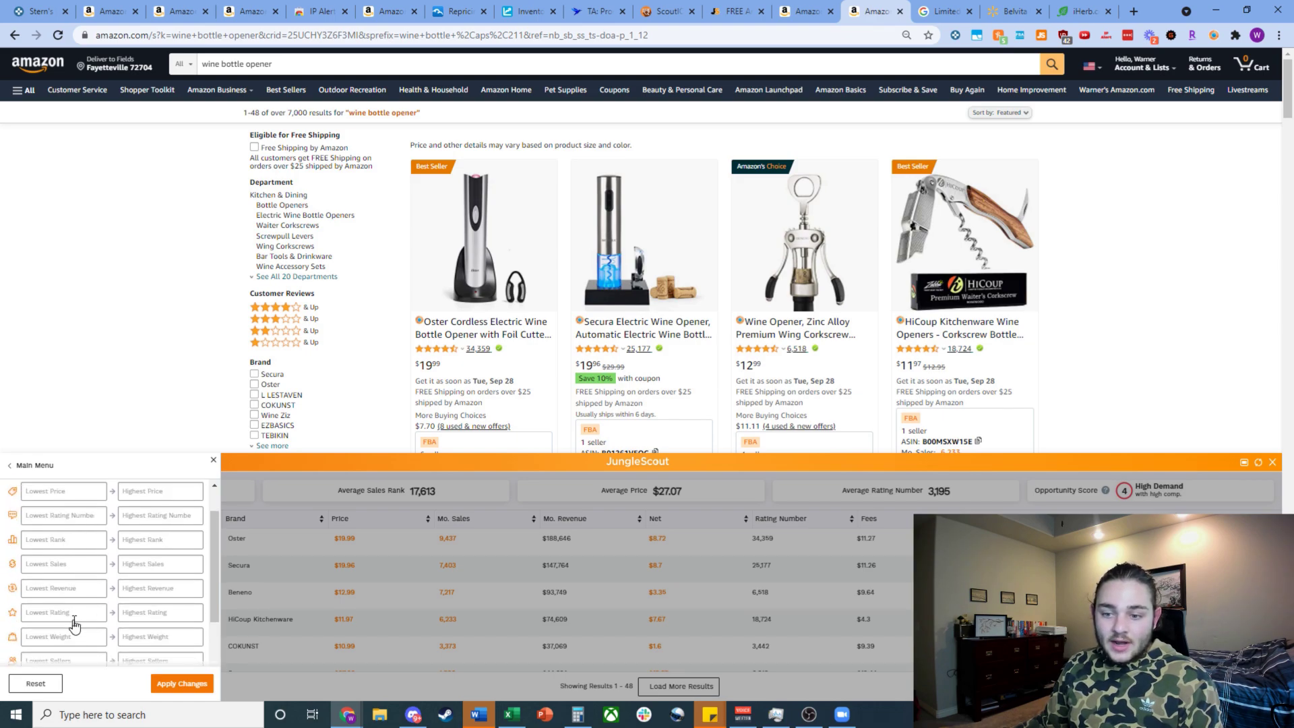
scroll(63, 612, "up", 5)
scroll(62, 611, "down", 5)
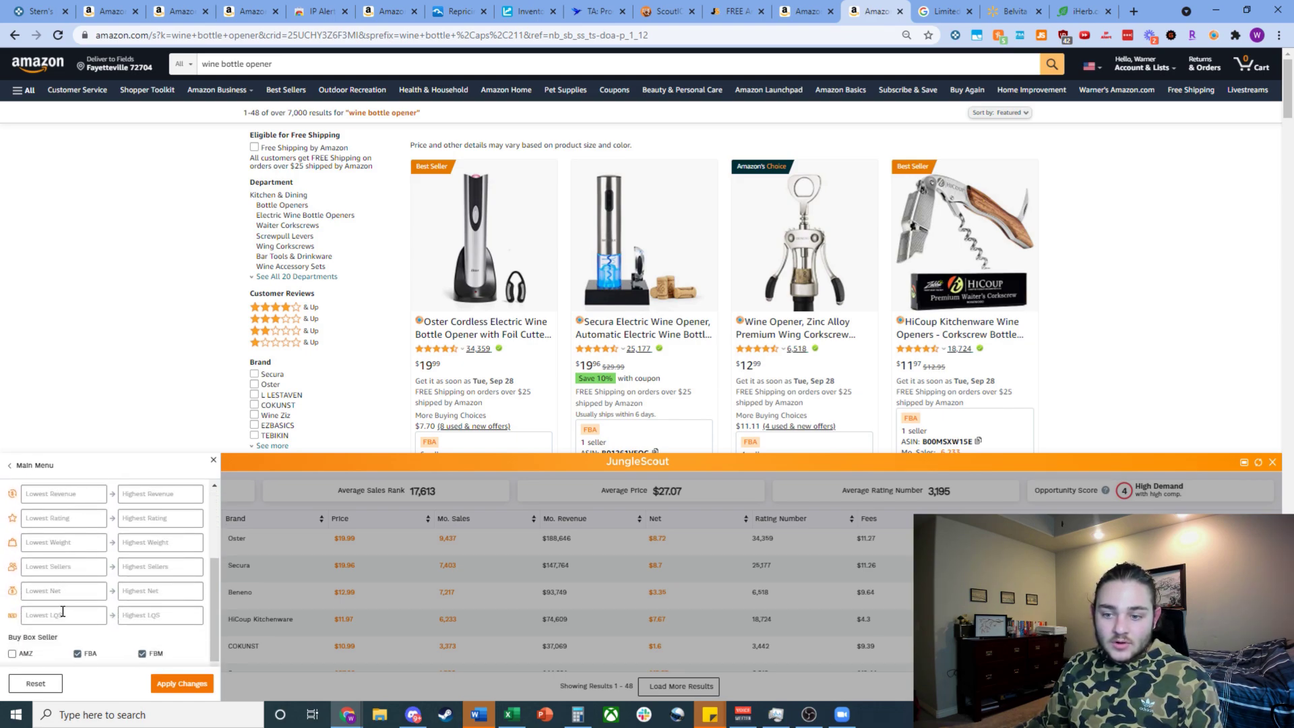
left_click(55, 570)
Step: Set lowest sellers to 2 and apply the filters, leaving 9 products averaging 2,703 monthly sales
type("2")
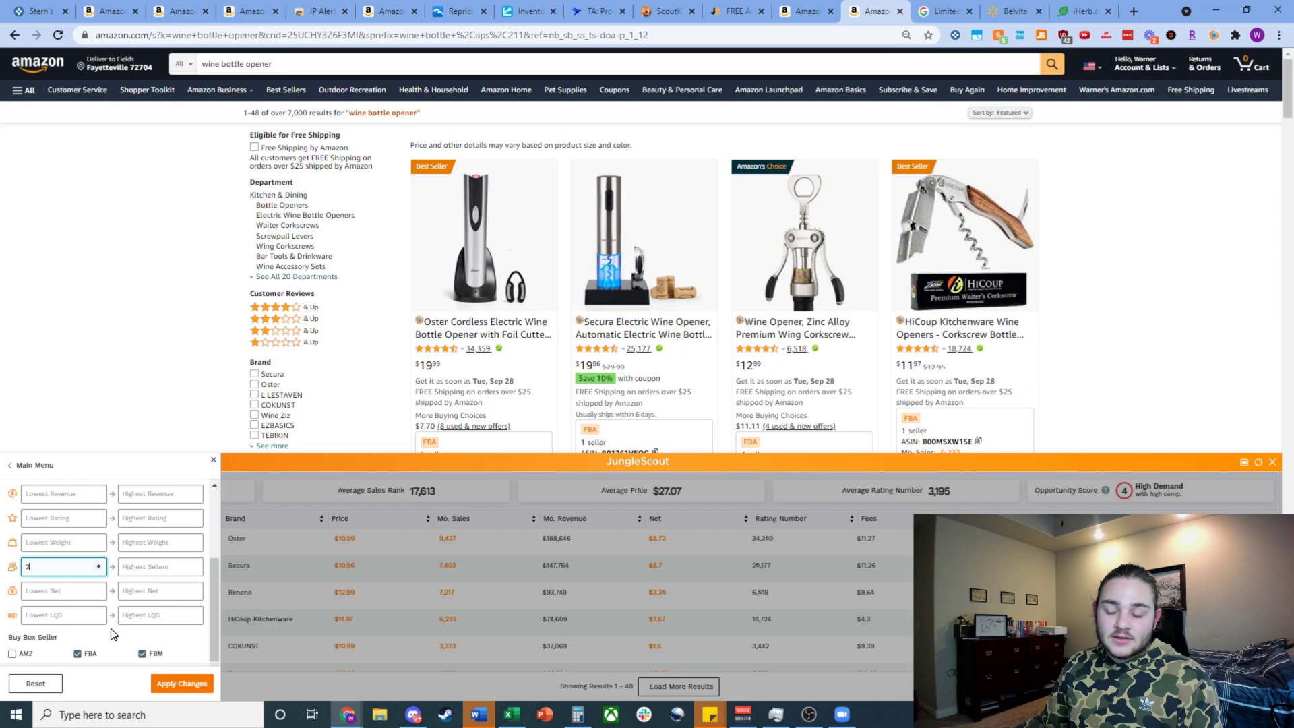
left_click(177, 685)
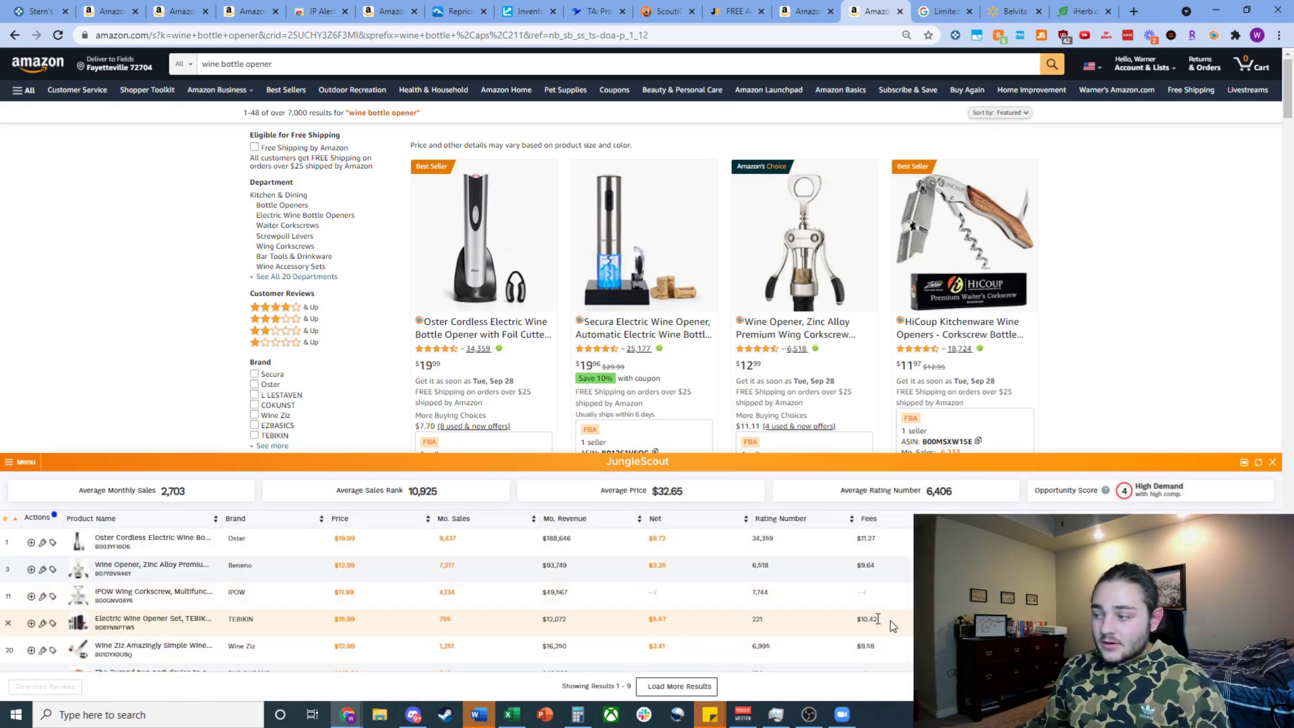
scroll(377, 624, "down", 2)
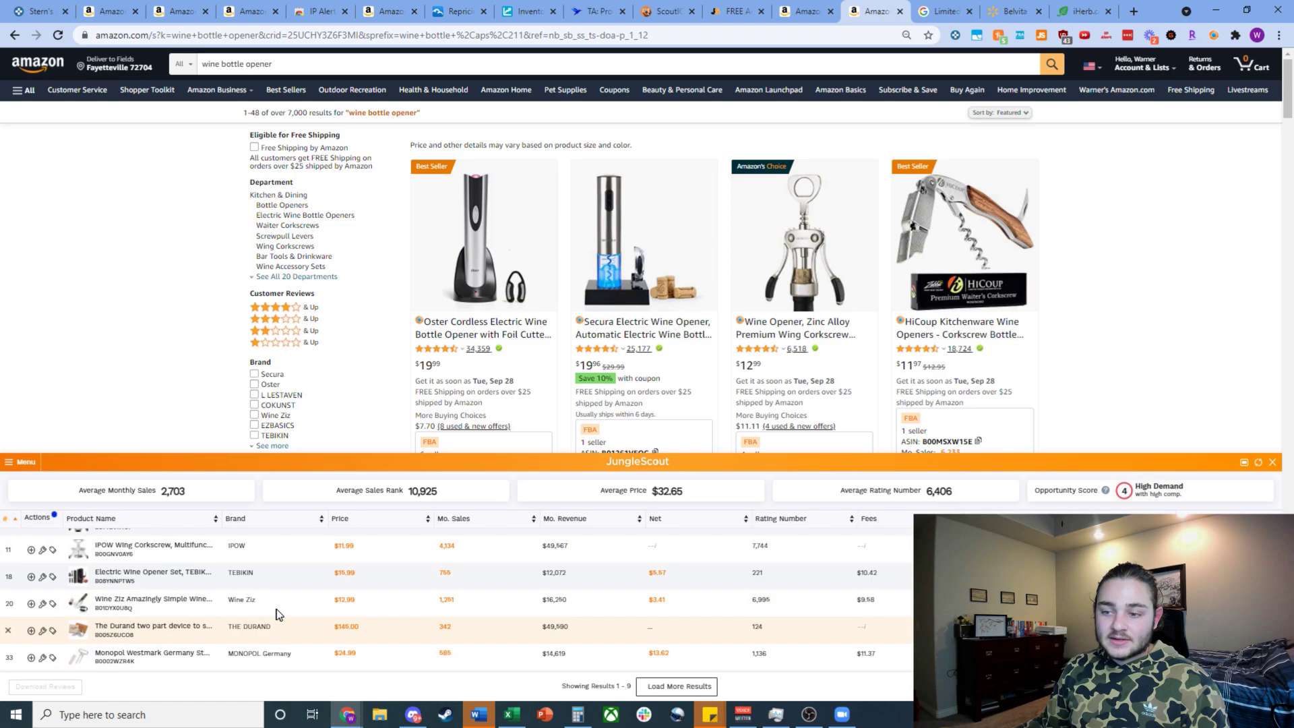
scroll(296, 614, "up", 2)
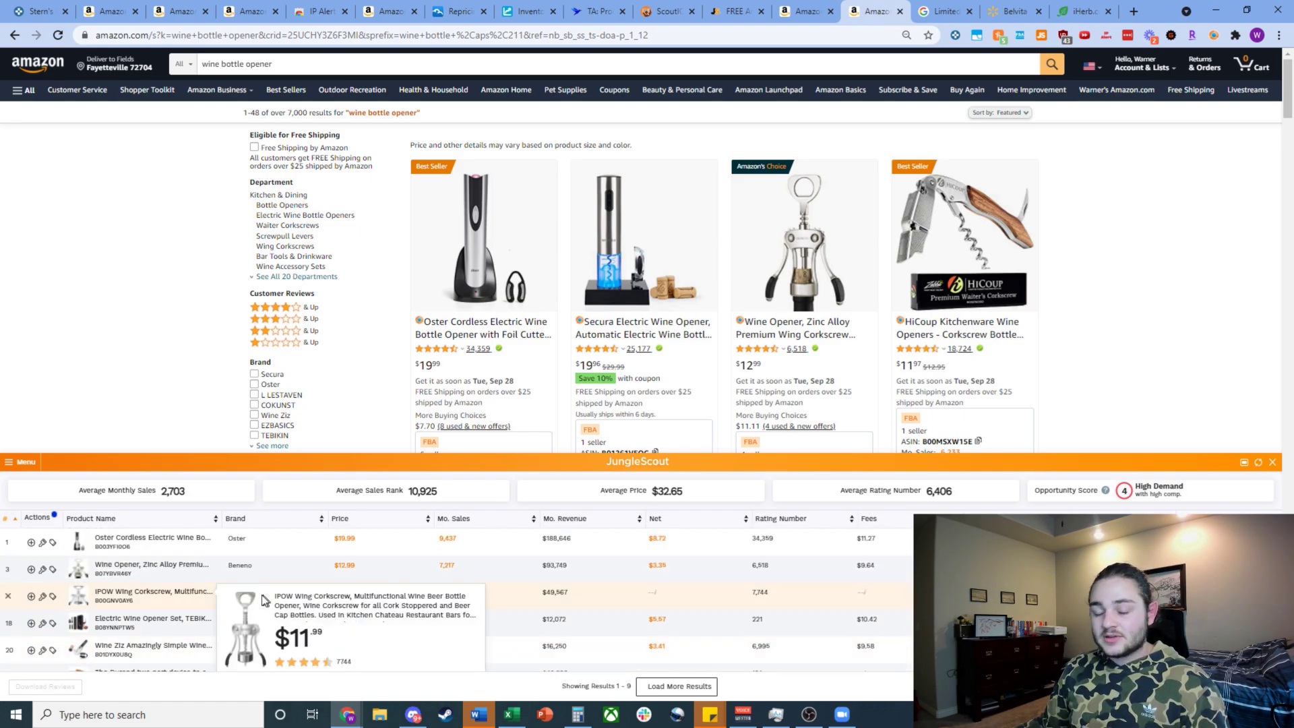
mouse_move(190, 580)
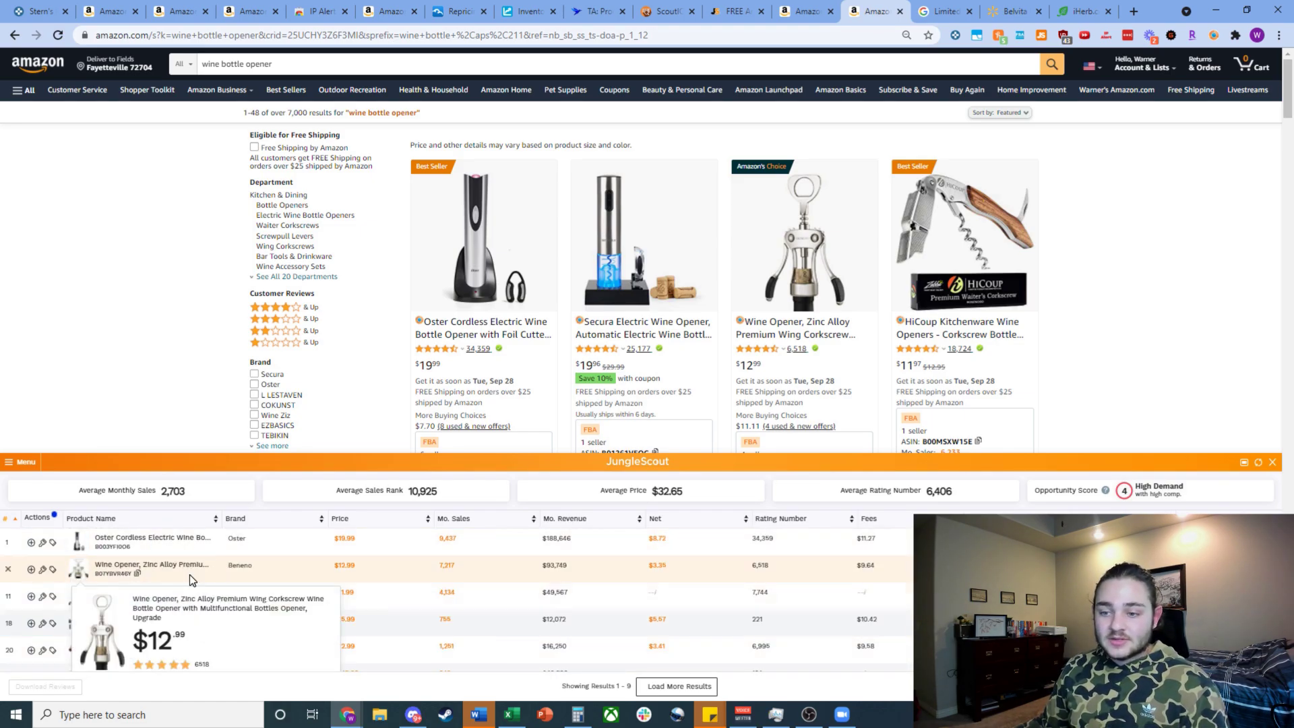